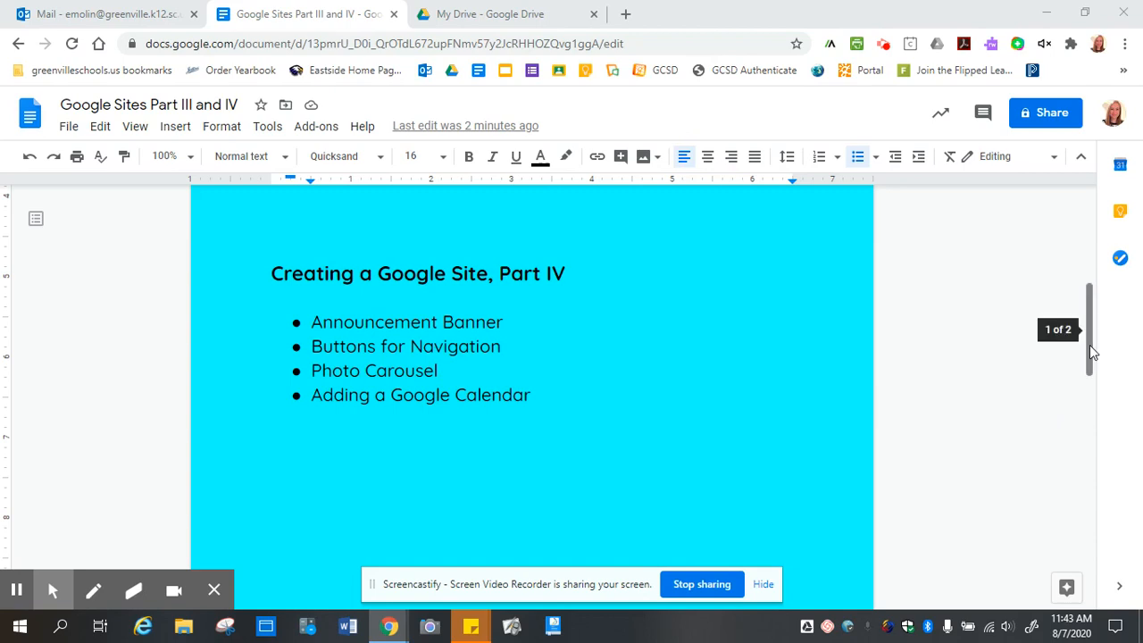
# Review the Part IV topics, from Announcement Banner through Adding a Google Calendar, then go to My Drive.
pyautogui.moveTo(1091, 350)
pyautogui.mouseDown()
pyautogui.moveTo(1095, 363)
pyautogui.moveTo(1095, 352)
pyautogui.mouseUp()
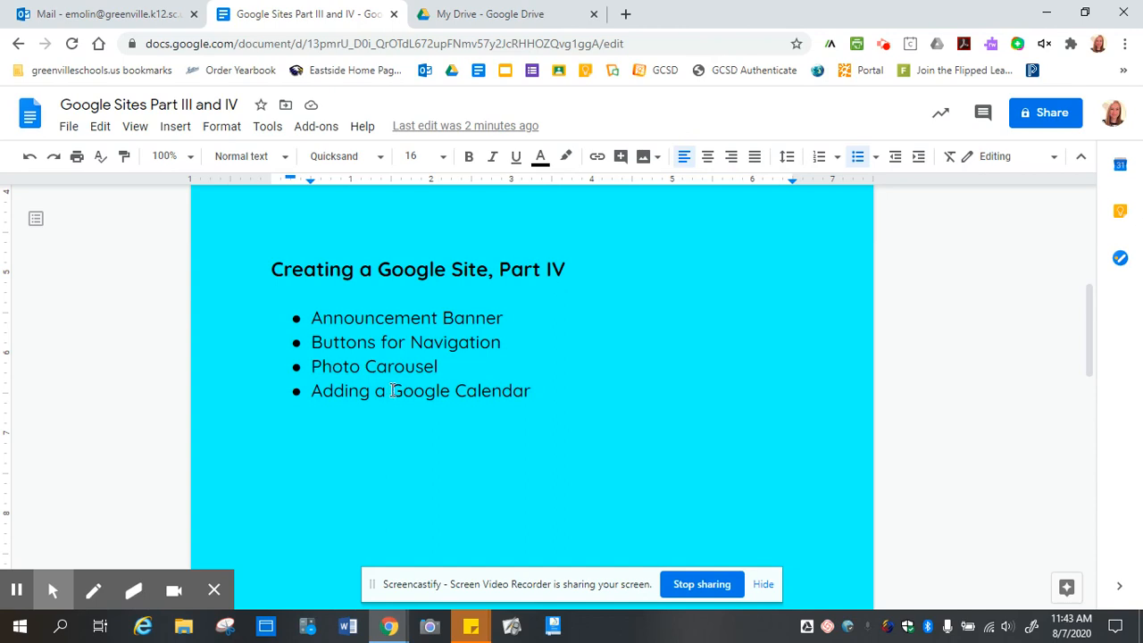
pyautogui.click(485, 363)
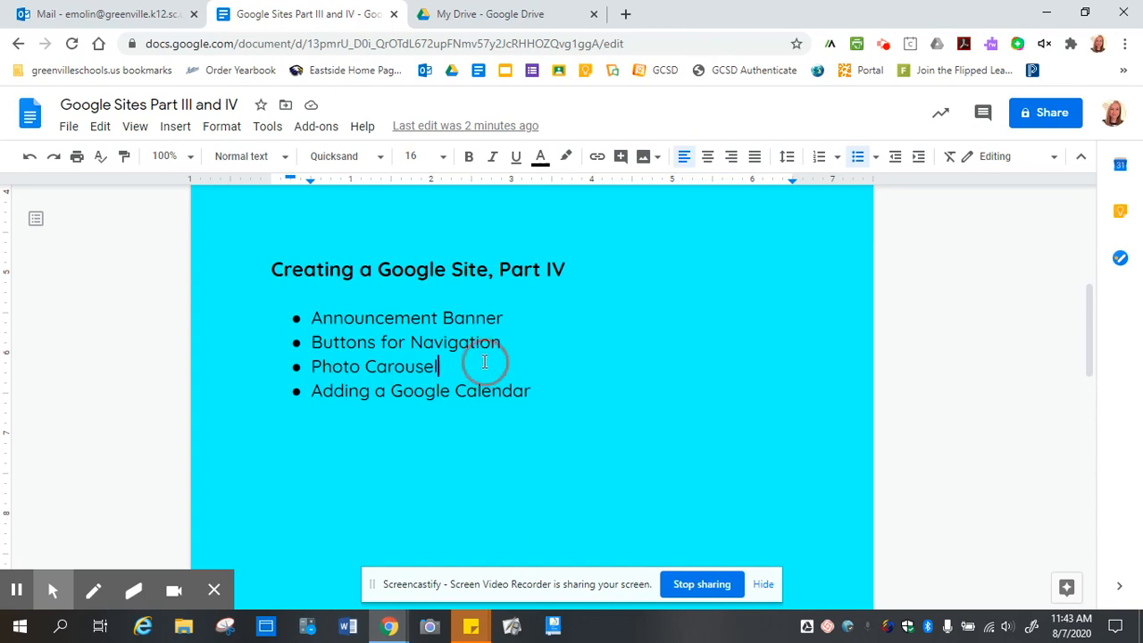
pyautogui.click(528, 333)
pyautogui.click(518, 312)
pyautogui.click(519, 340)
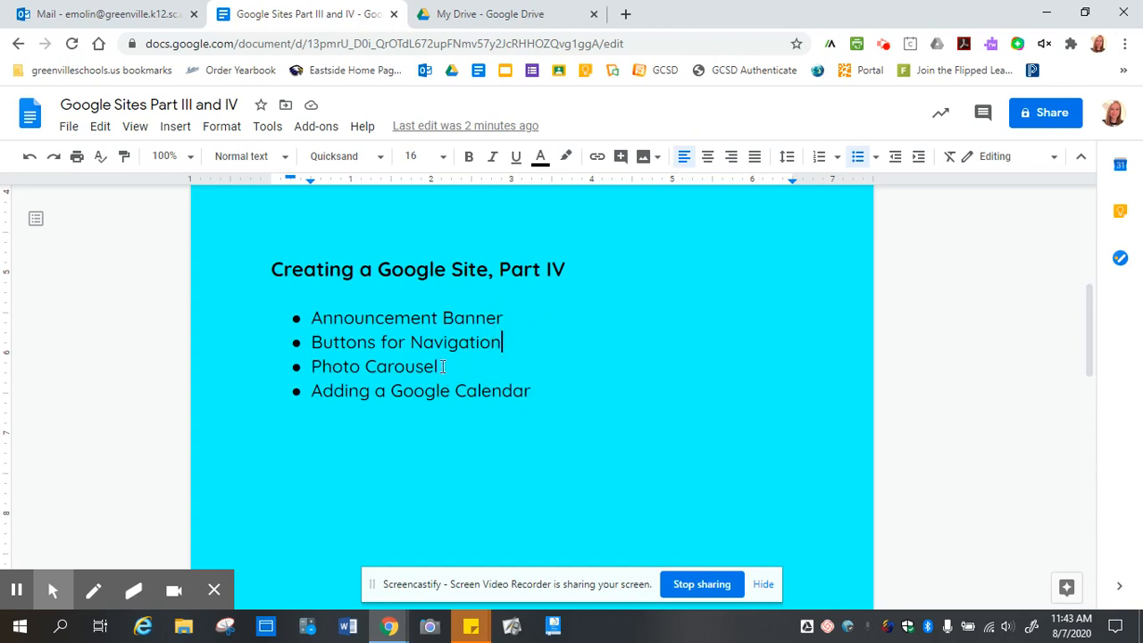
pyautogui.click(442, 367)
pyautogui.click(546, 395)
pyautogui.click(527, 13)
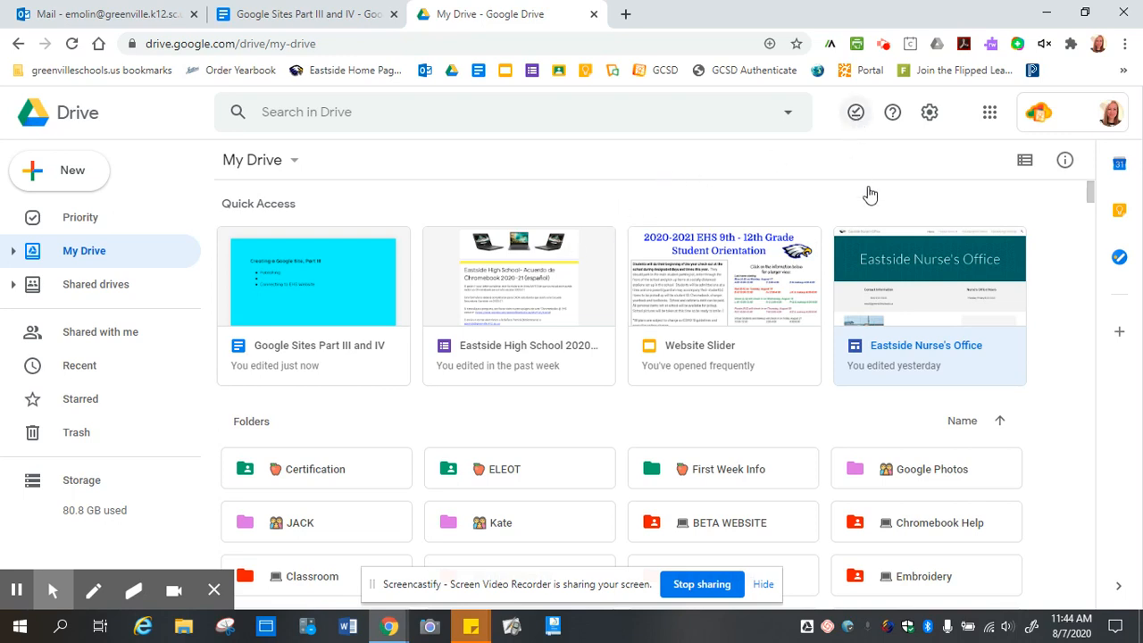
# Open the Eastside Nurse's Office site from Quick Access in Google Drive.
pyautogui.click(913, 297)
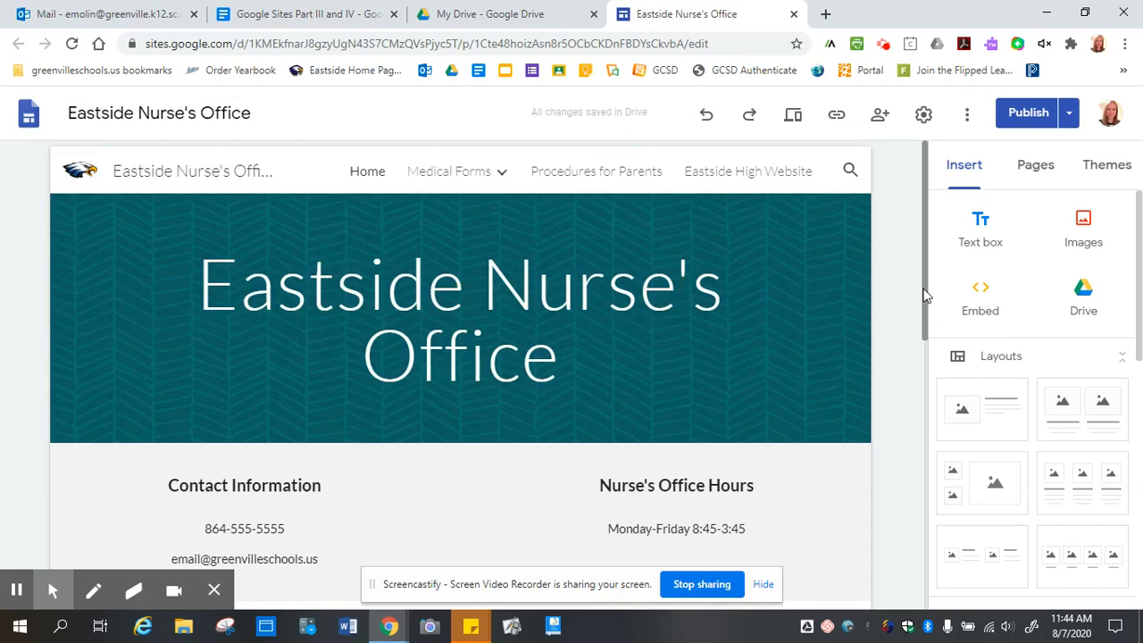
# In site Settings, check Viewer tools, then show the Announcement banner section.
pyautogui.moveTo(926, 295)
pyautogui.mouseDown()
pyautogui.moveTo(918, 401)
pyautogui.moveTo(927, 304)
pyautogui.mouseUp()
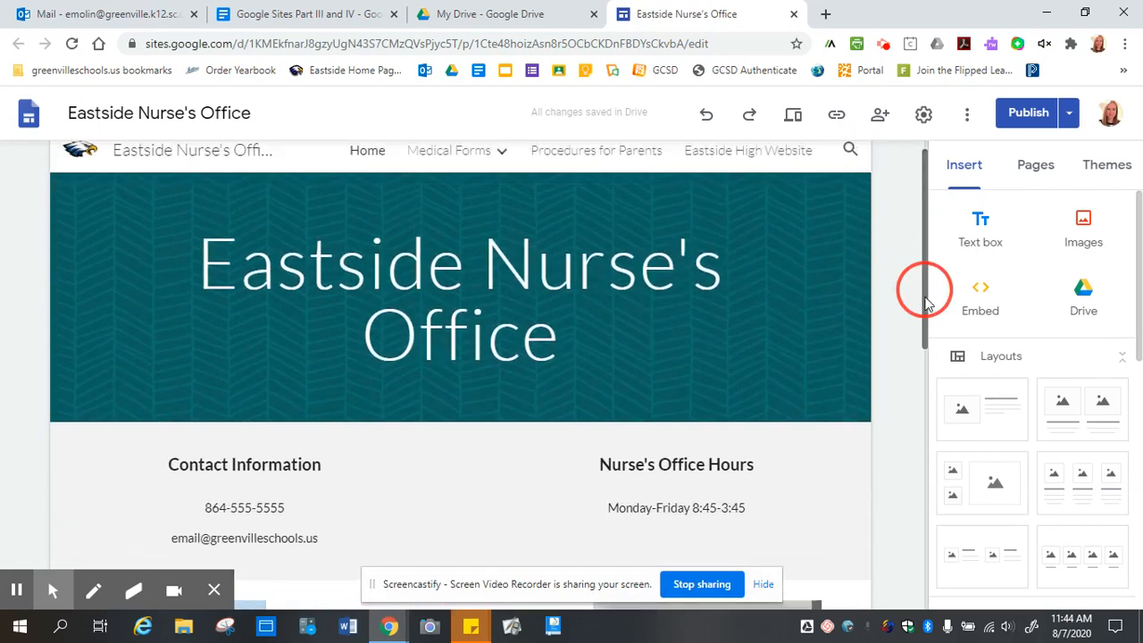
pyautogui.moveTo(923, 220); pyautogui.dragTo(920, 198)
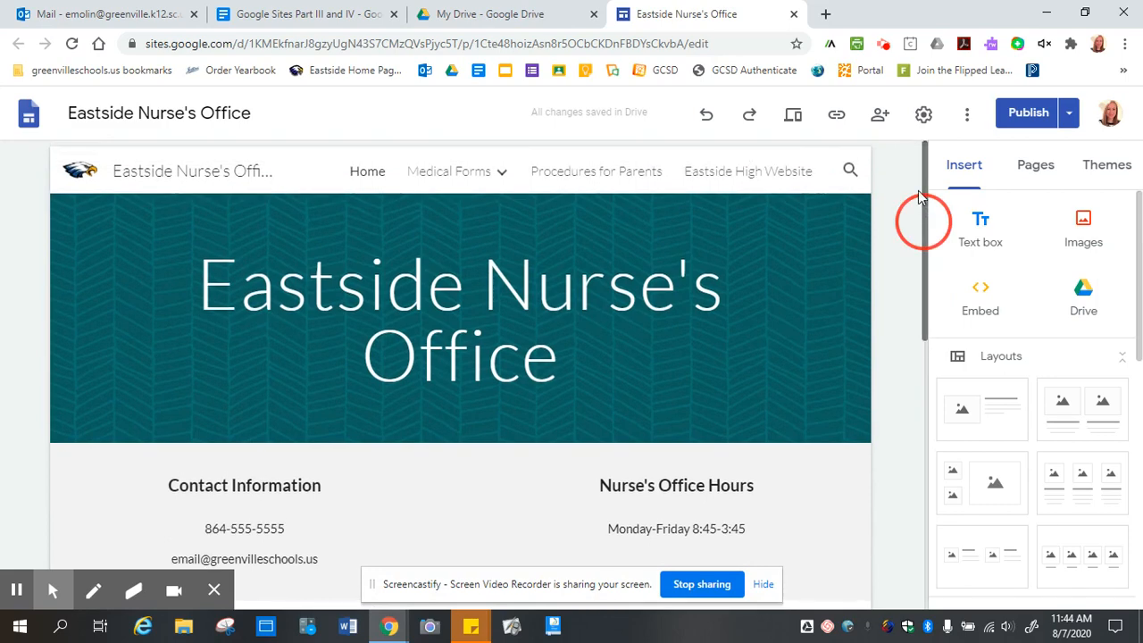
pyautogui.click(924, 119)
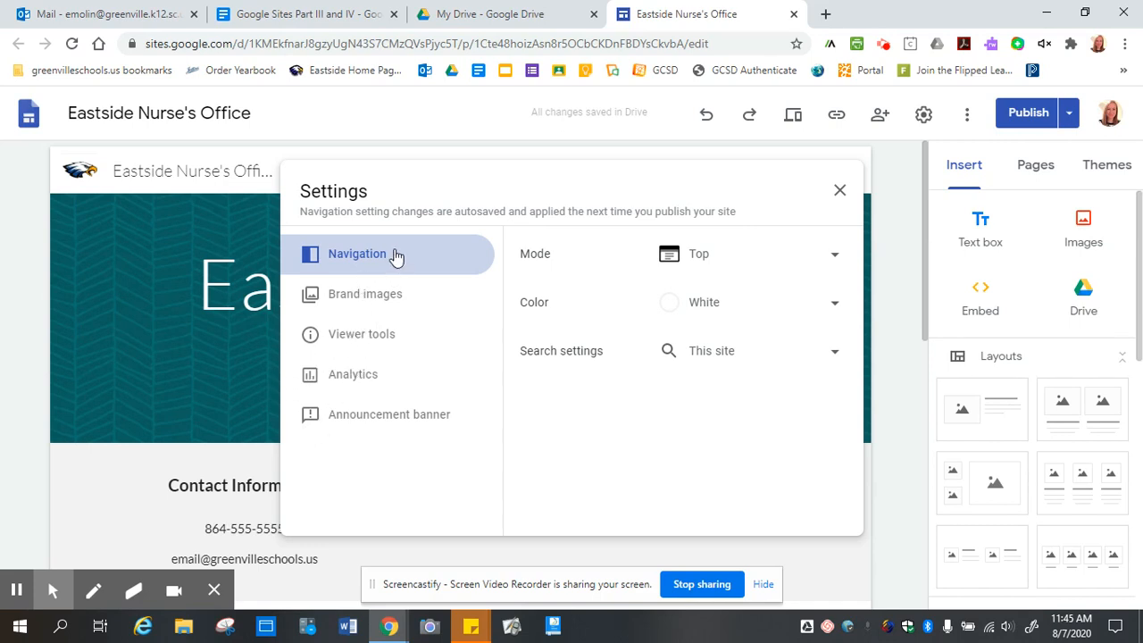
pyautogui.click(344, 335)
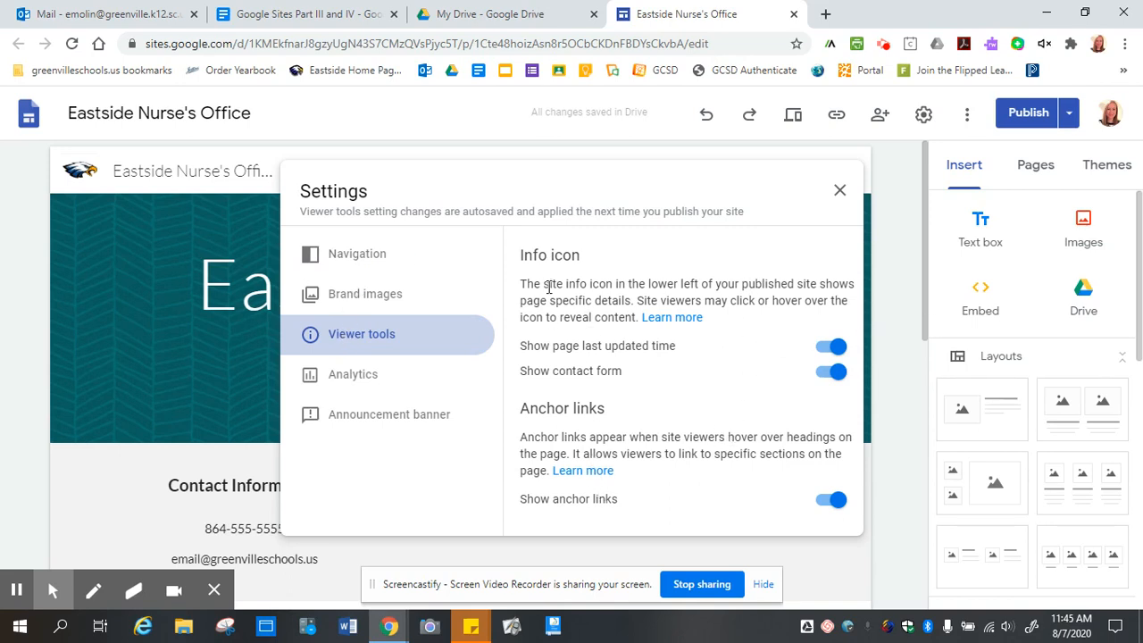
pyautogui.click(345, 418)
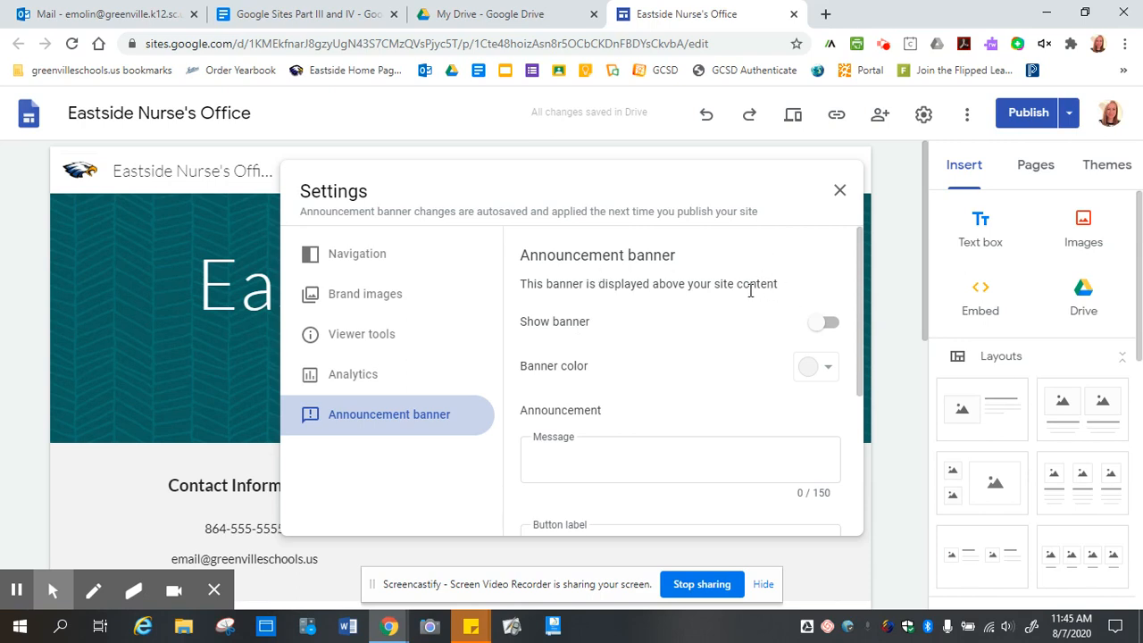
# Switch the announcement banner on and set its color to Yellow.
pyautogui.click(826, 327)
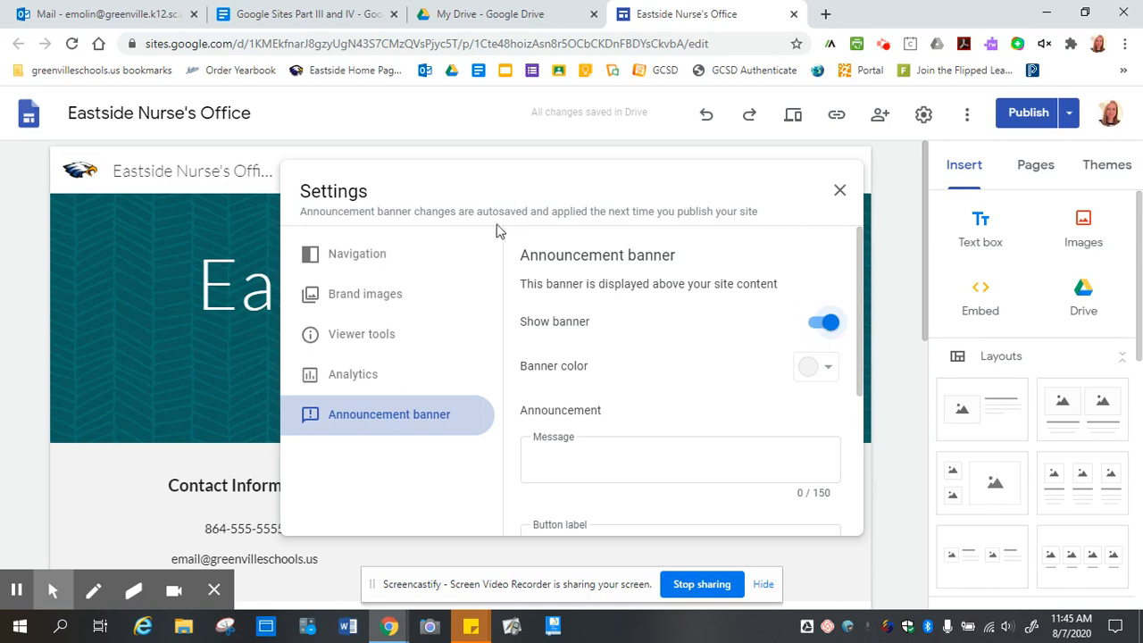
pyautogui.click(827, 325)
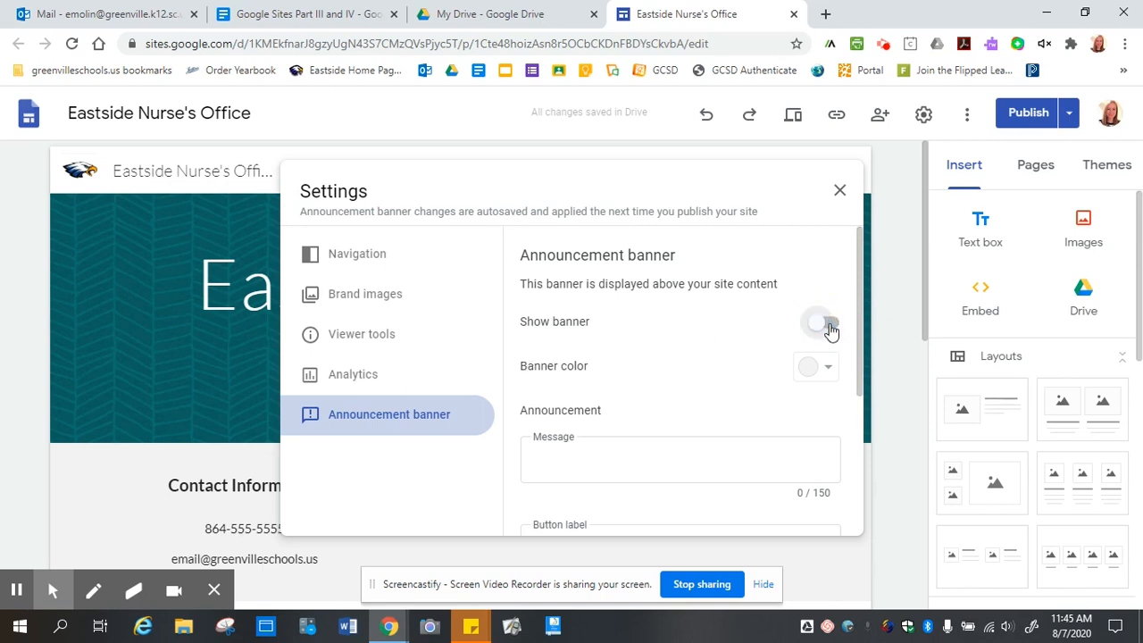
pyautogui.click(829, 327)
pyautogui.click(835, 372)
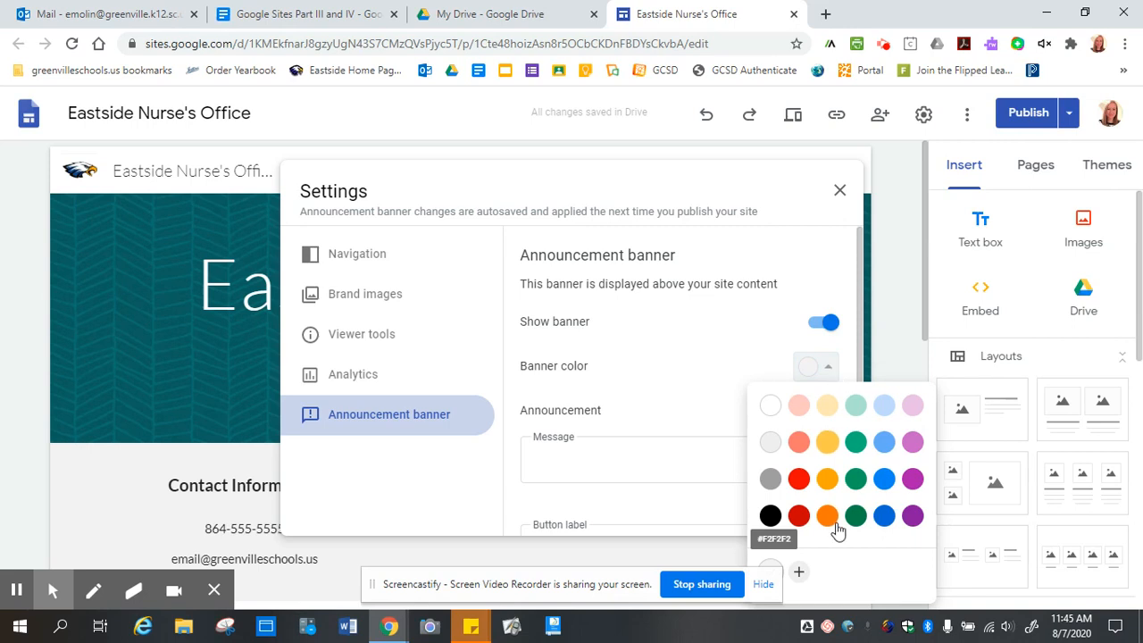
pyautogui.click(827, 480)
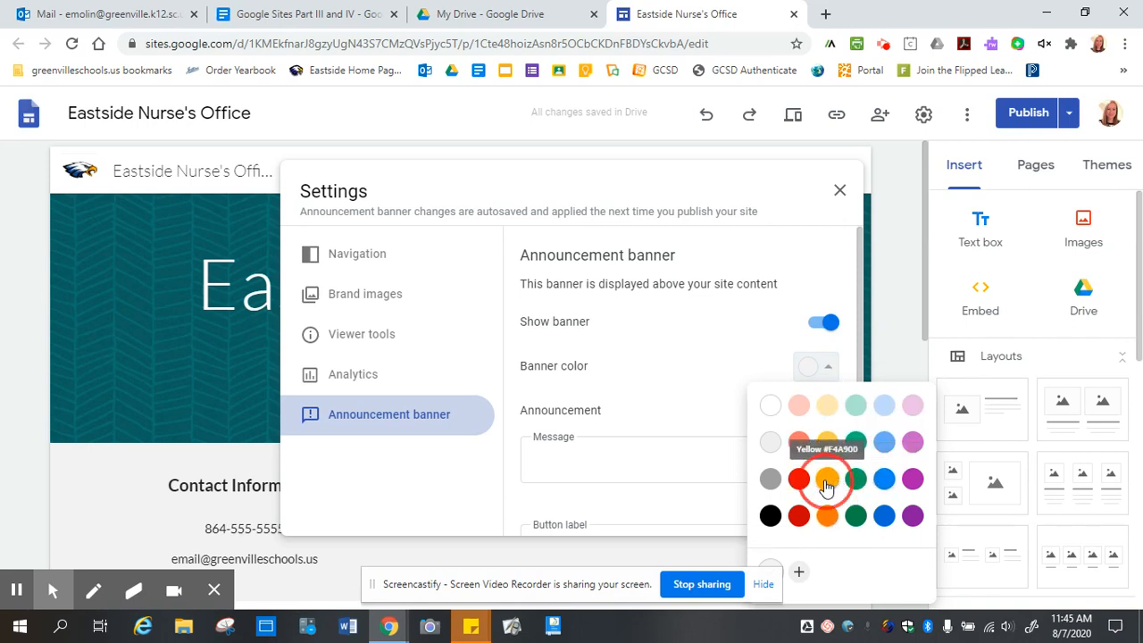
pyautogui.scroll(-1, 638, 358)
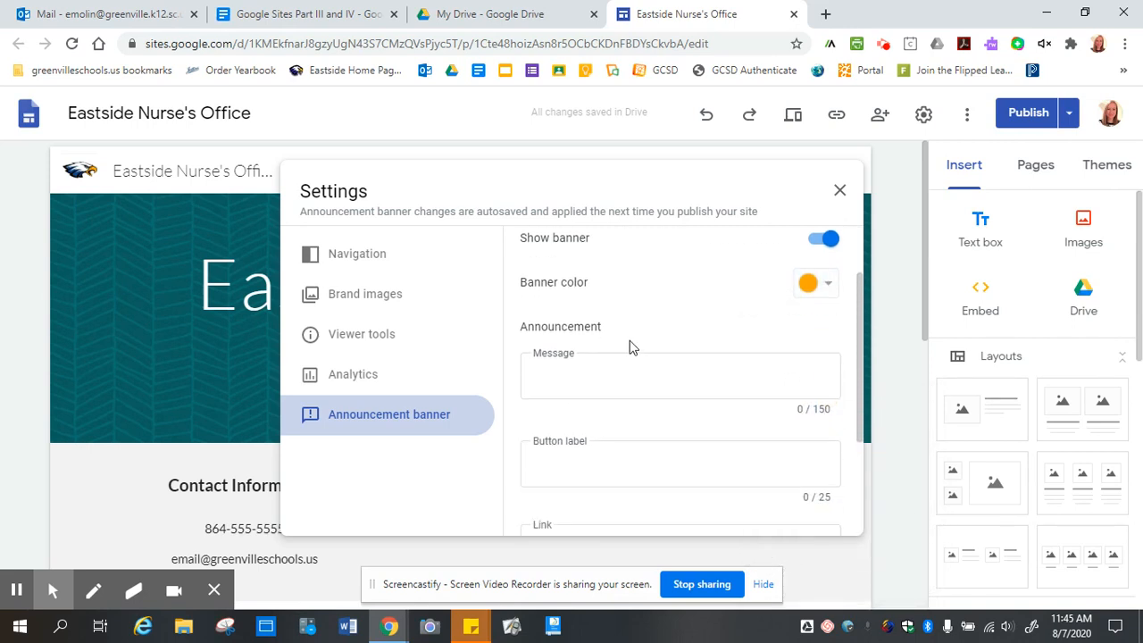
pyautogui.scroll(-2, 636, 350)
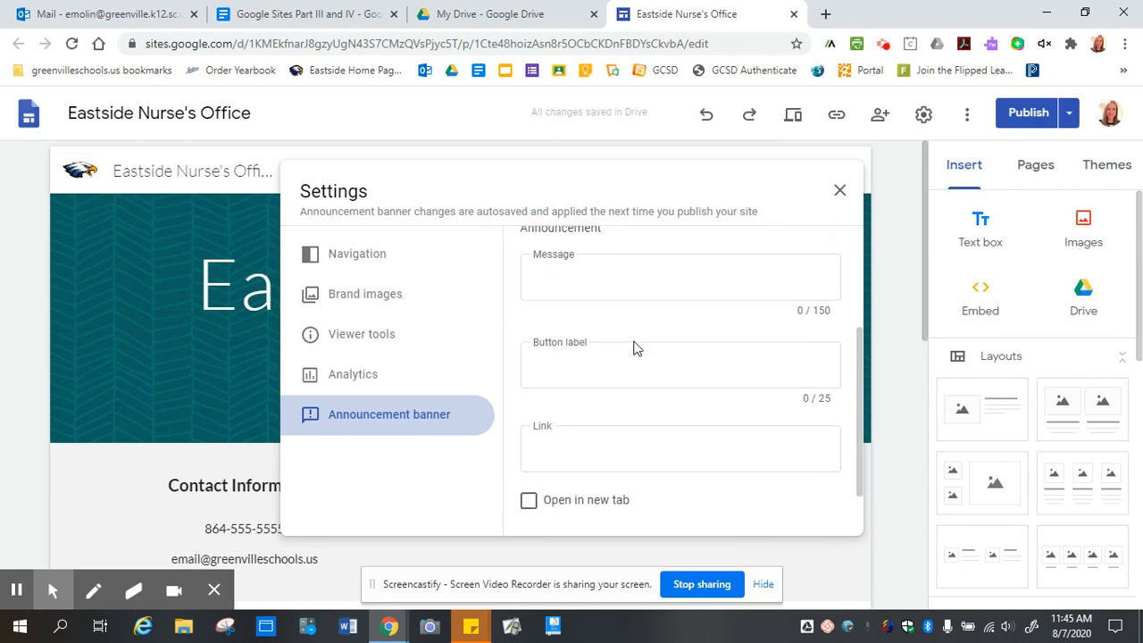
pyautogui.scroll(2, 633, 348)
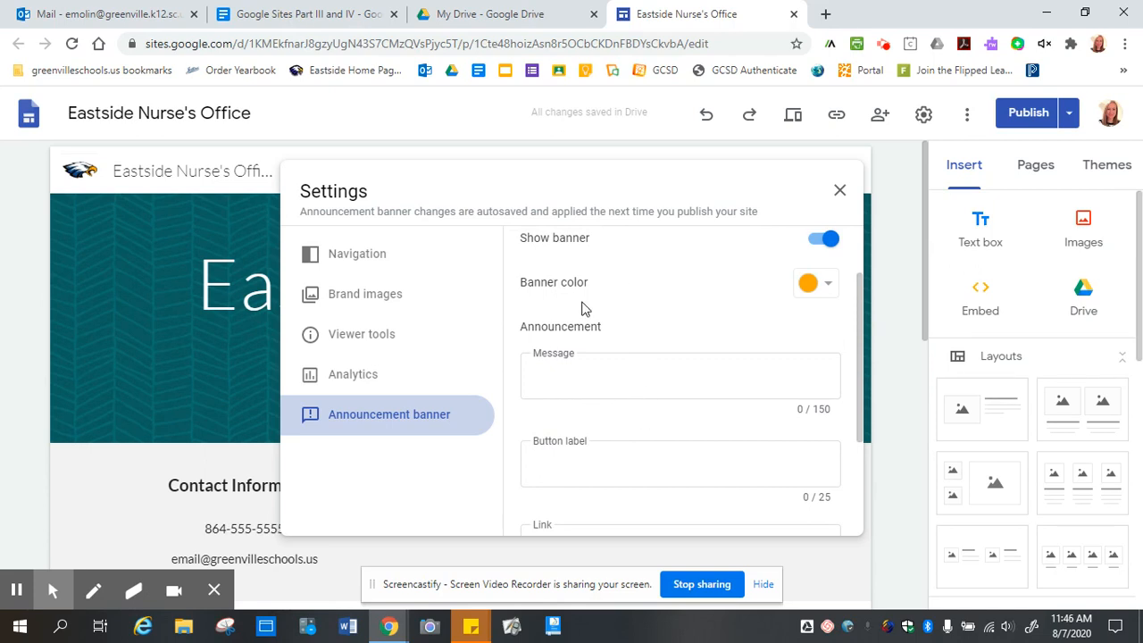
# Enter the banner message 'Medical Forms Due by August 31st!' and button label 'Medical Form'.
pyautogui.click(607, 374)
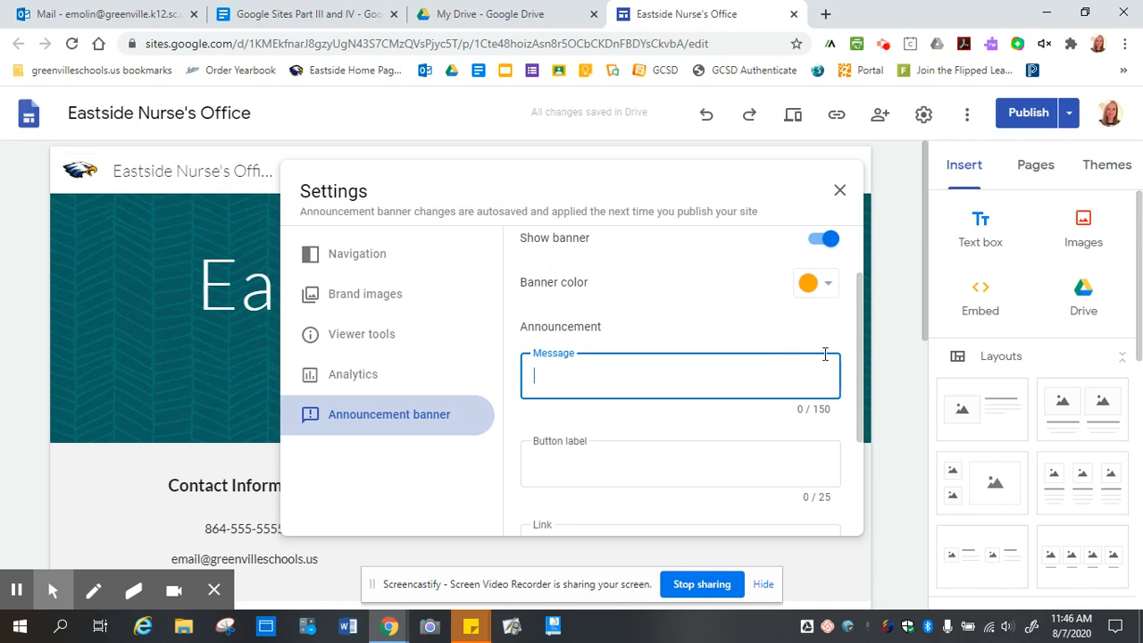
pyautogui.write('Medical Form')
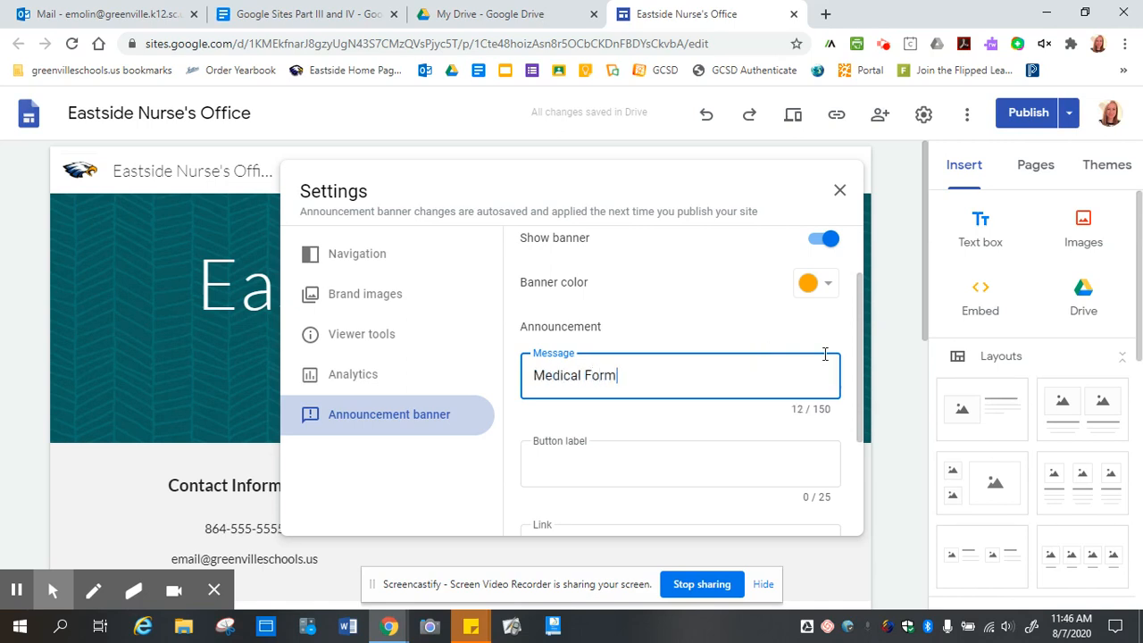
pyautogui.write('s Due by August ')
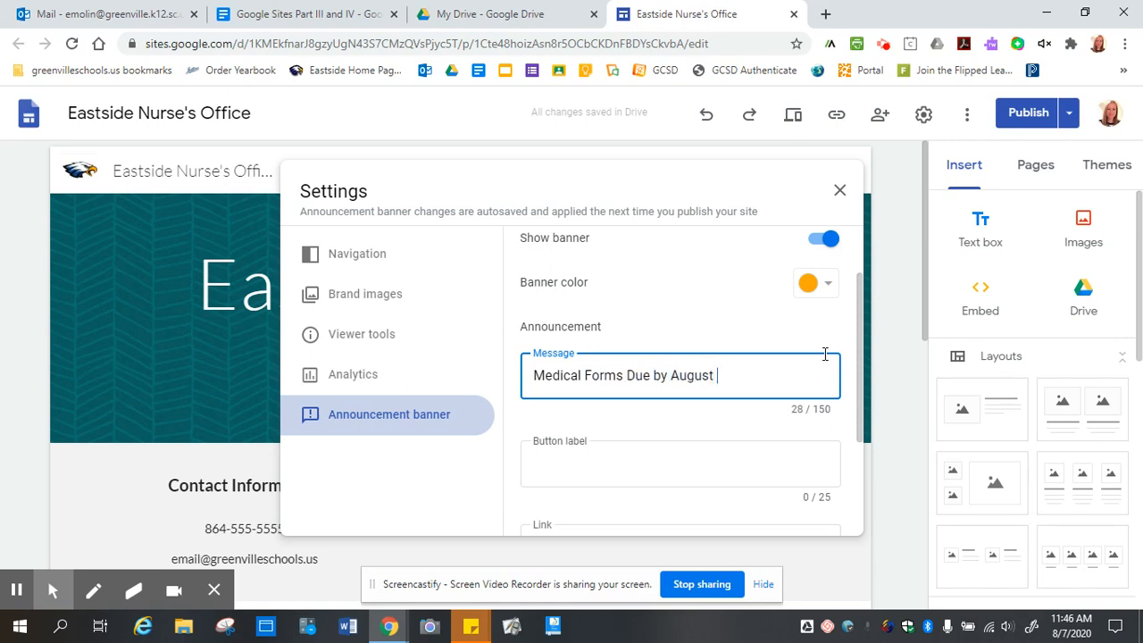
pyautogui.write('31st!')
pyautogui.click(687, 456)
pyautogui.scroll(-1, 687, 456)
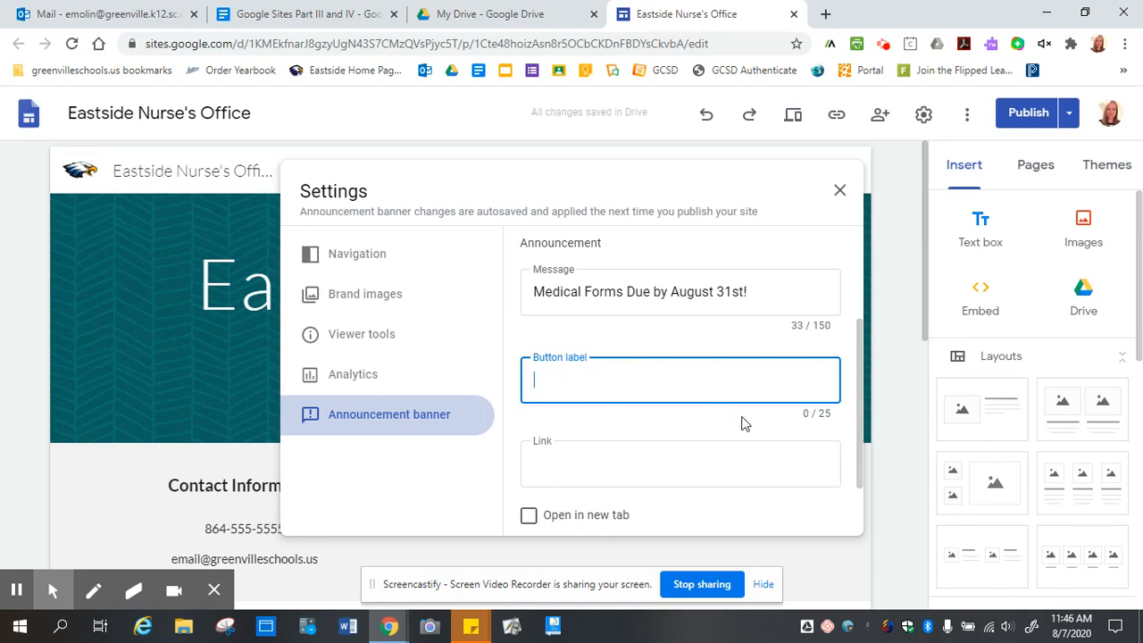
pyautogui.write('Medic')
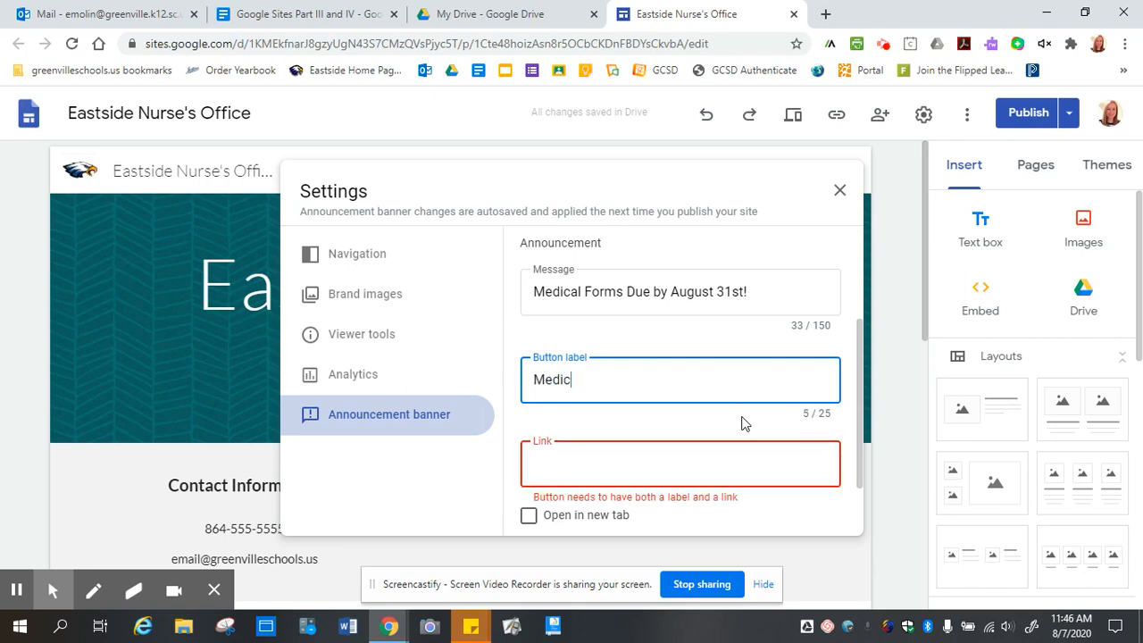
pyautogui.write('al Form')
pyautogui.click(487, 14)
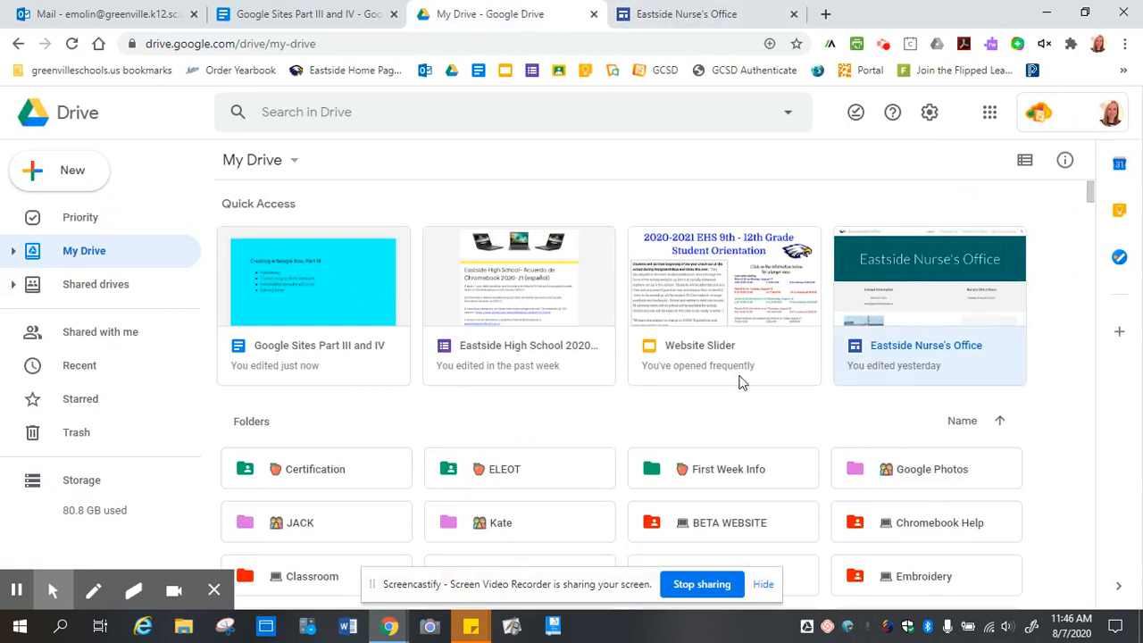
# Find 47 Fill-in-the-blanks.pdf in My Drive and open its sharing settings.
pyautogui.scroll(-5, 396, 408)
pyautogui.scroll(-10, 406, 391)
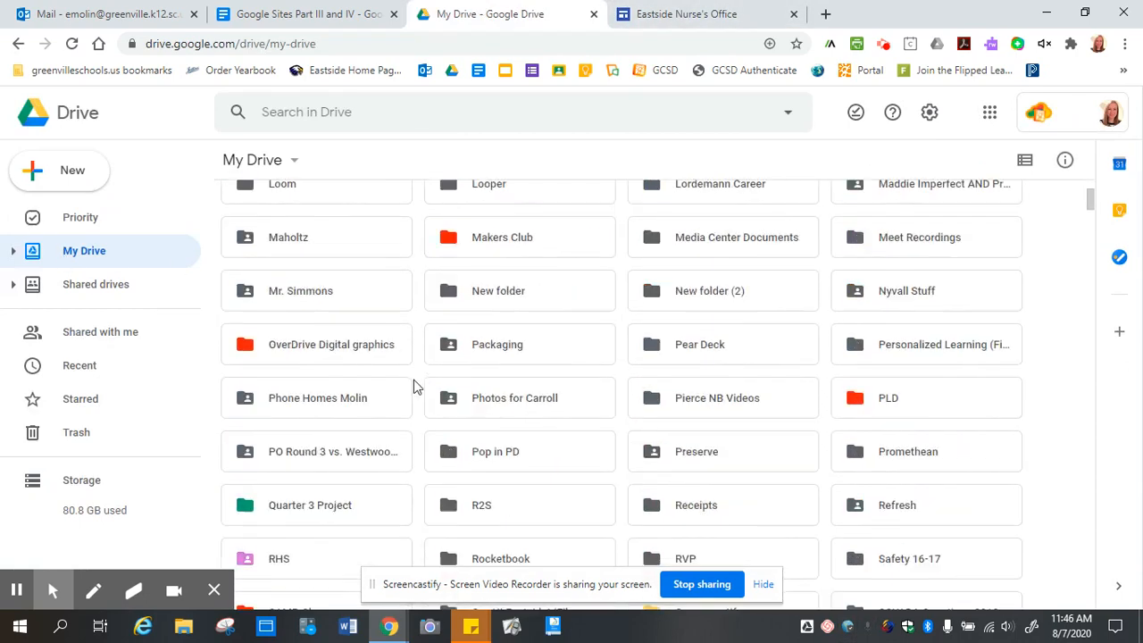
pyautogui.scroll(-10, 415, 378)
pyautogui.scroll(2, 267, 346)
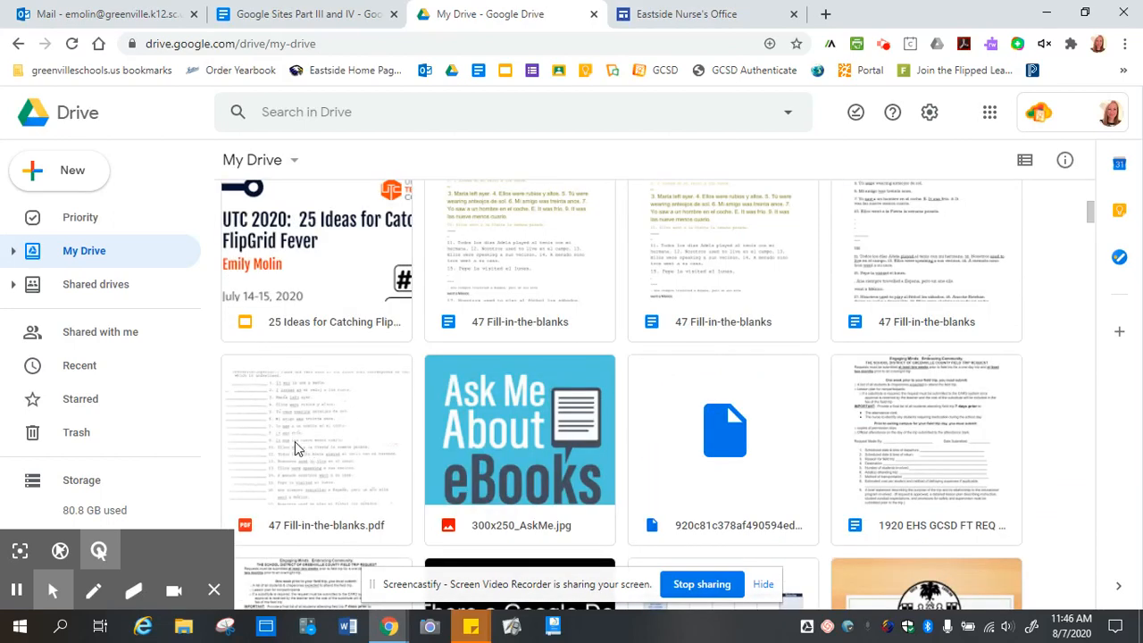
pyautogui.scroll(-2, 268, 402)
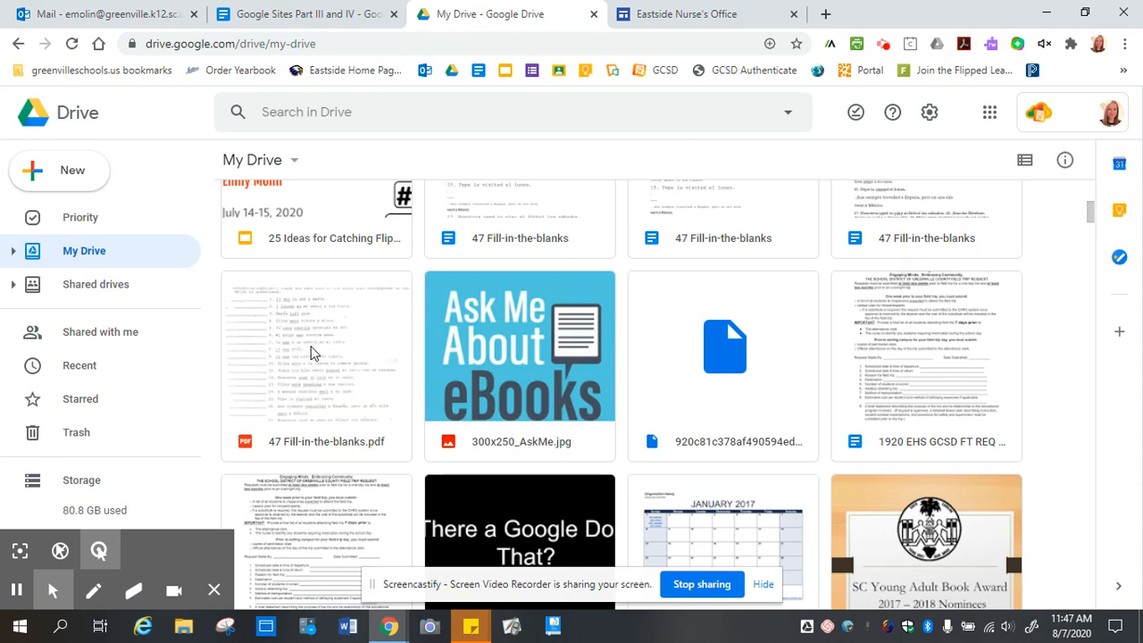
pyautogui.scroll(-1, 322, 264)
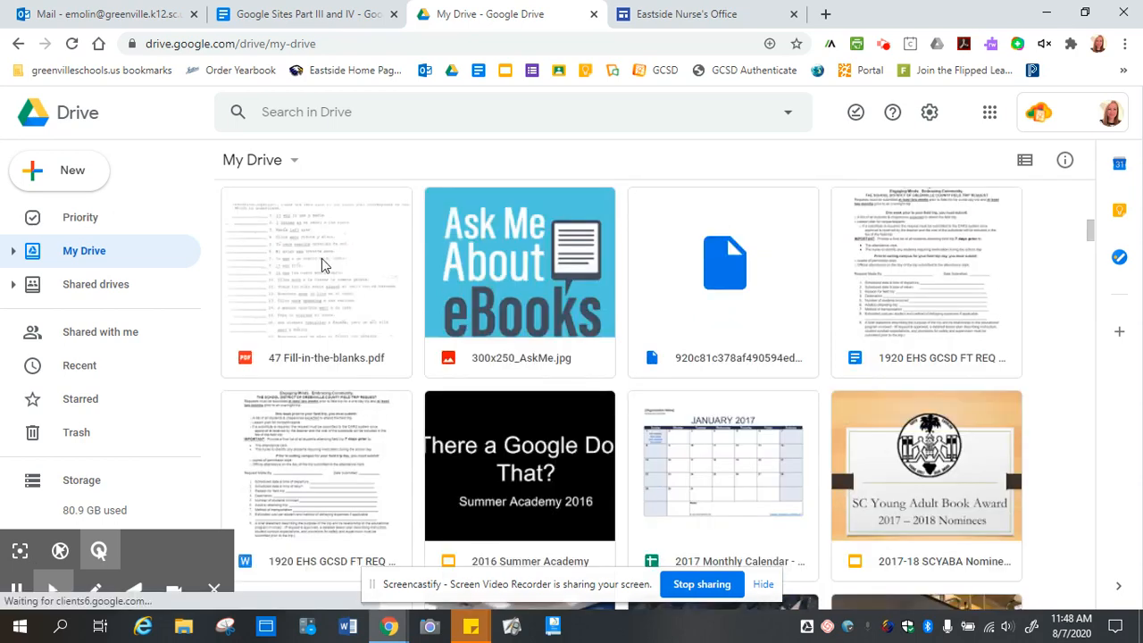
pyautogui.rightClick(322, 265)
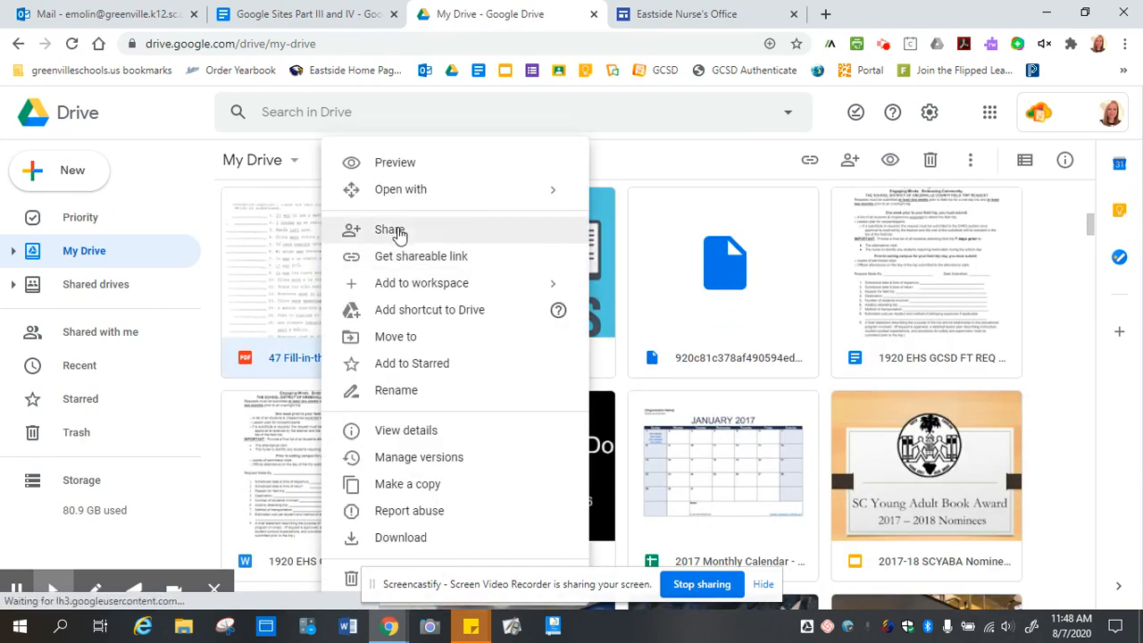
pyautogui.click(399, 233)
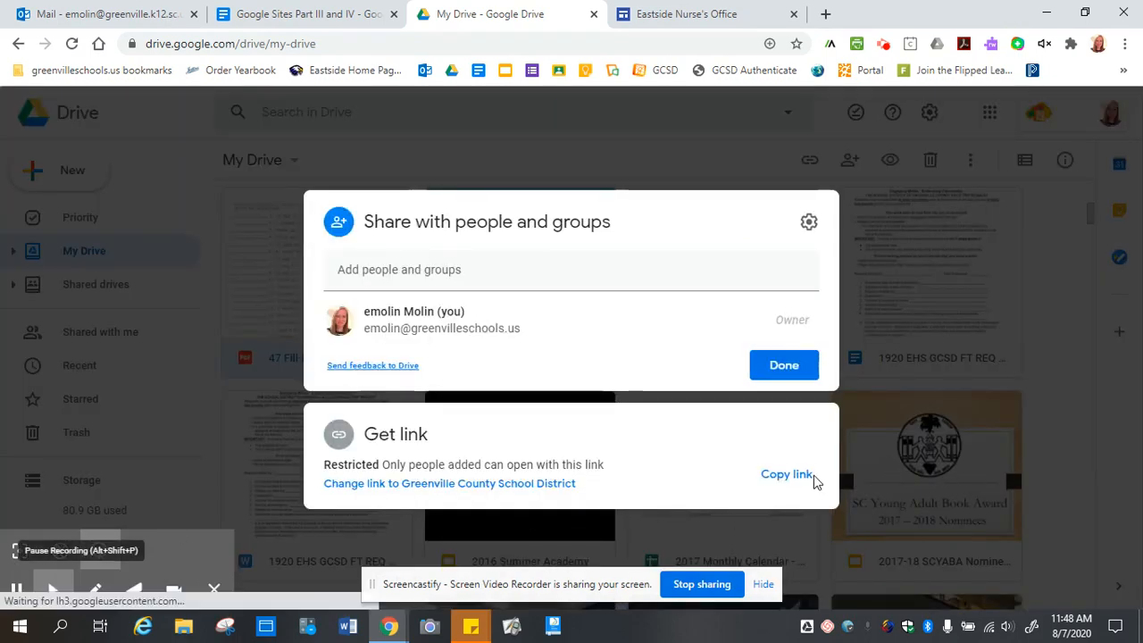
# Set the PDF's link access to Anyone with the link as Viewer and copy the link.
pyautogui.click(458, 491)
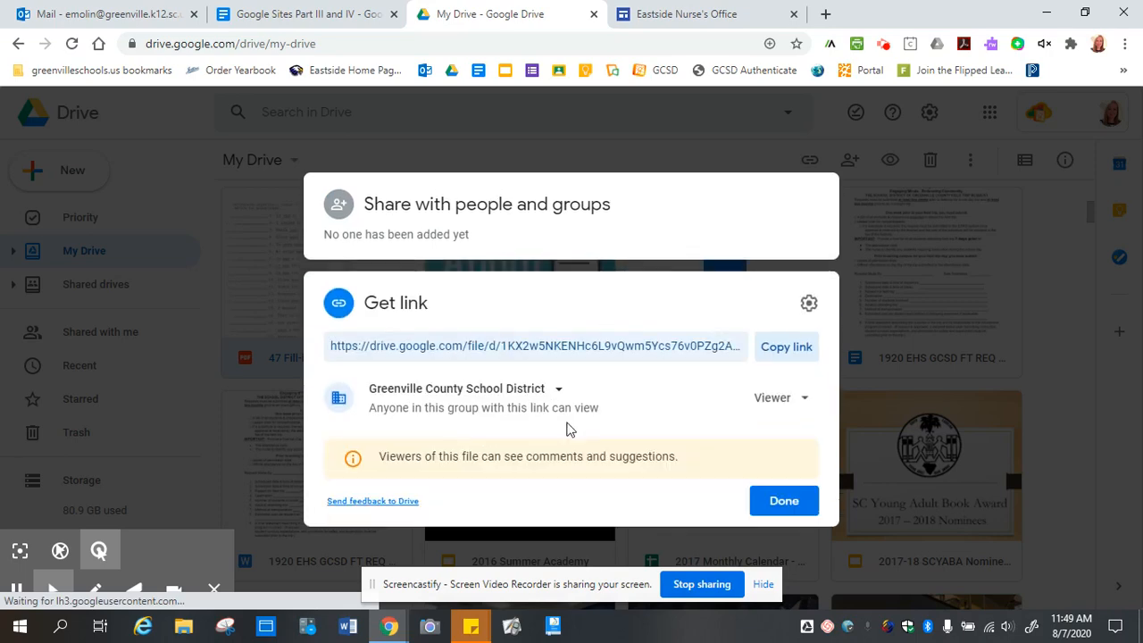
pyautogui.click(560, 393)
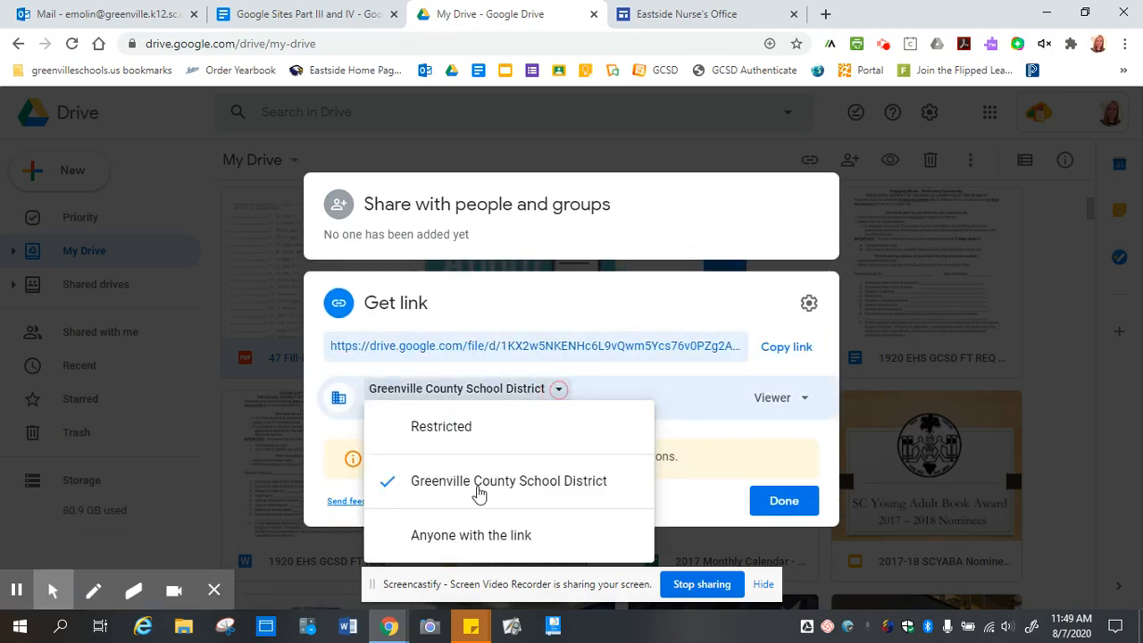
pyautogui.click(471, 539)
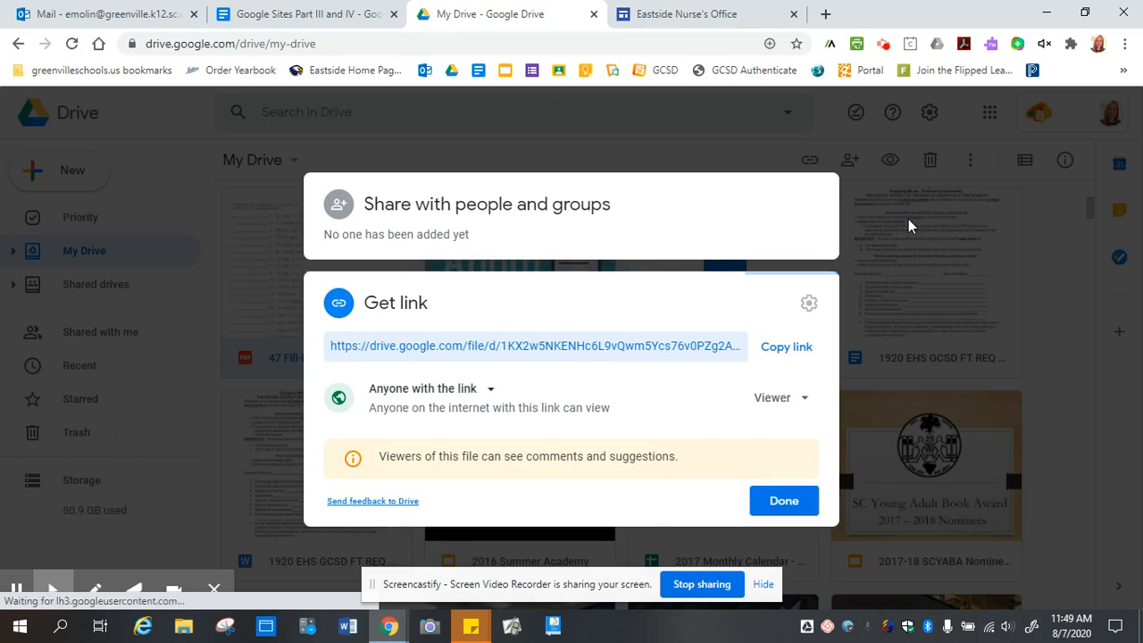
pyautogui.click(785, 356)
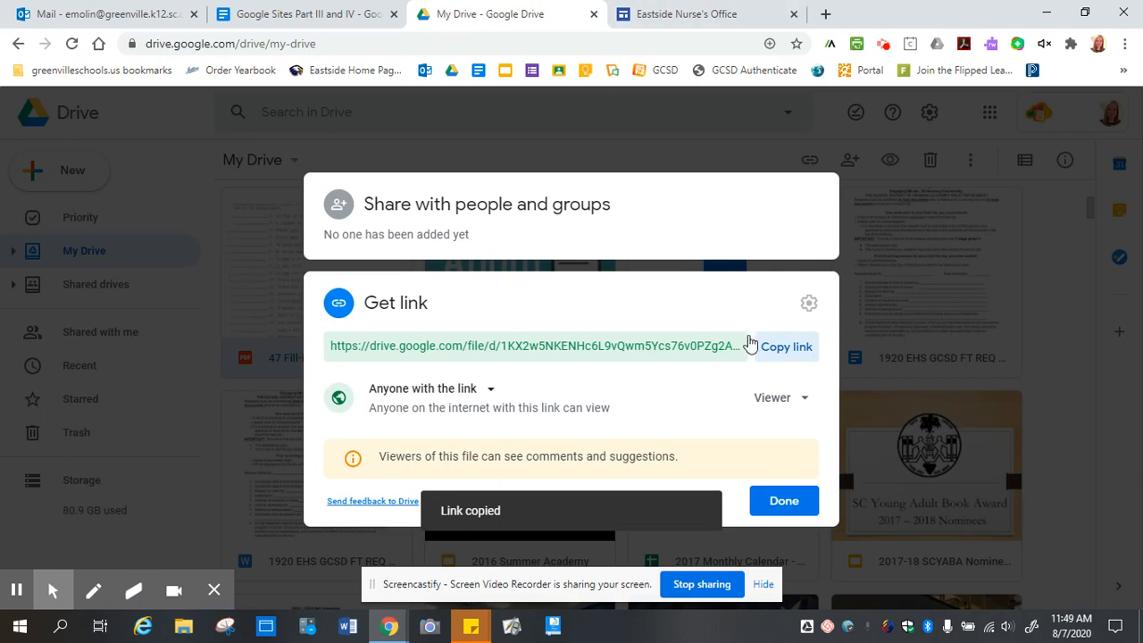
pyautogui.click(672, 7)
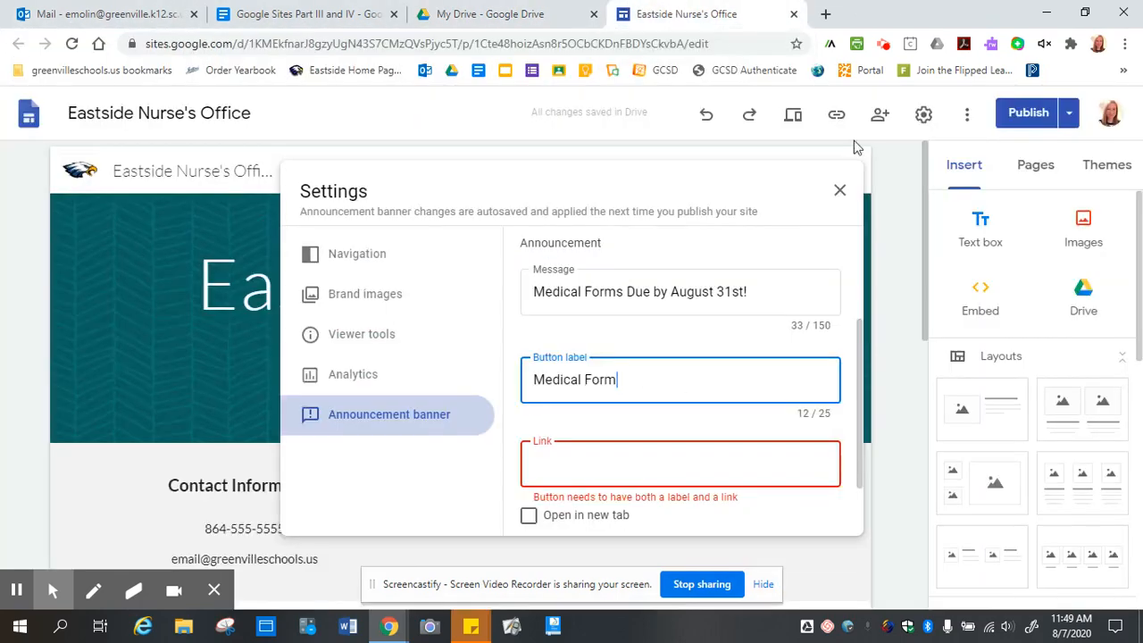
# Paste the Drive link into the banner button, opening in a new tab, shown on All pages.
pyautogui.click(594, 458)
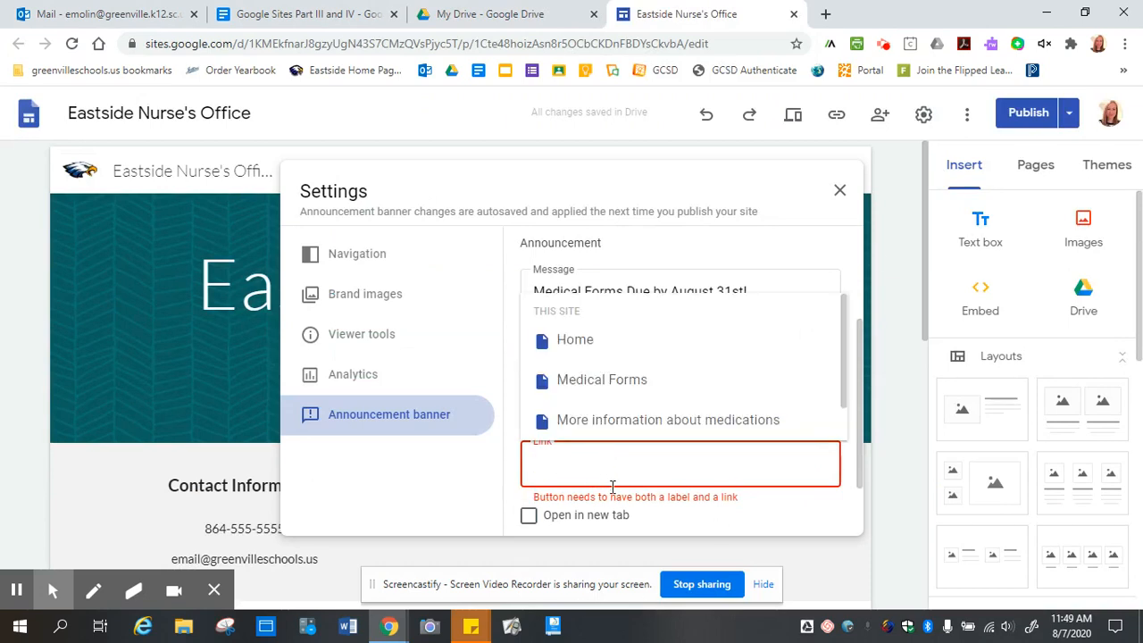
pyautogui.hotkey('ctrl', 'v')
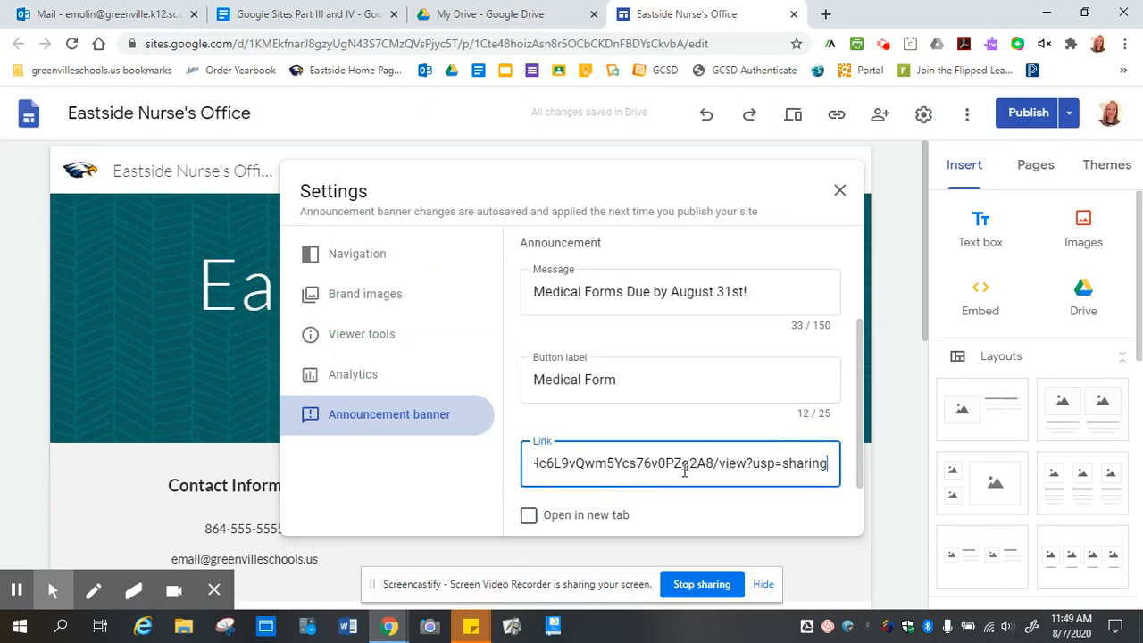
pyautogui.click(528, 518)
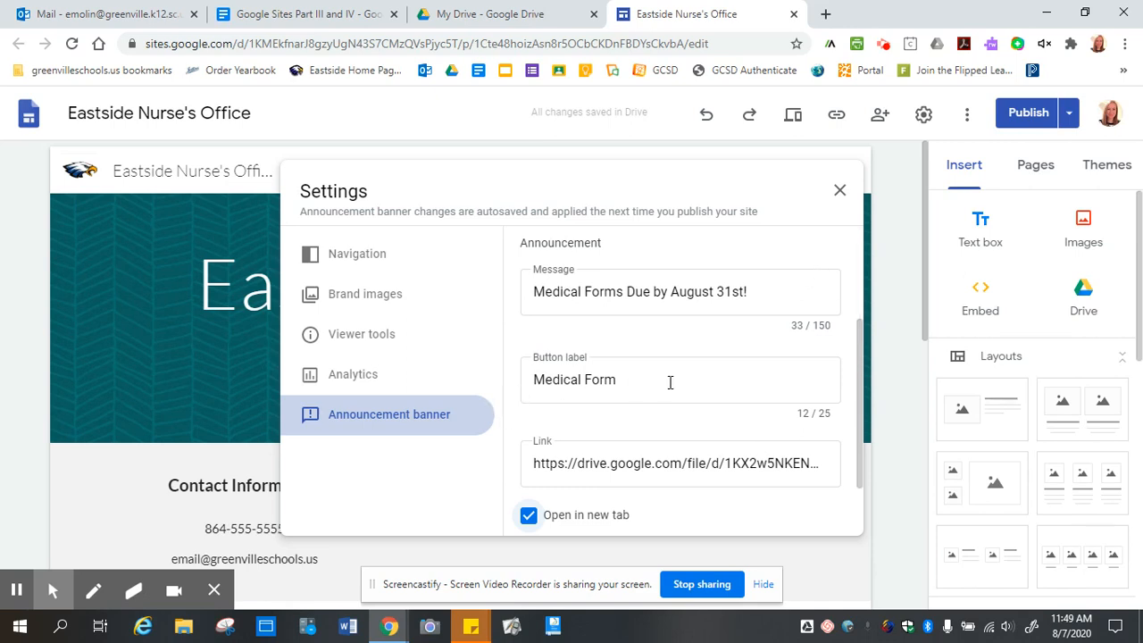
pyautogui.scroll(-2, 755, 463)
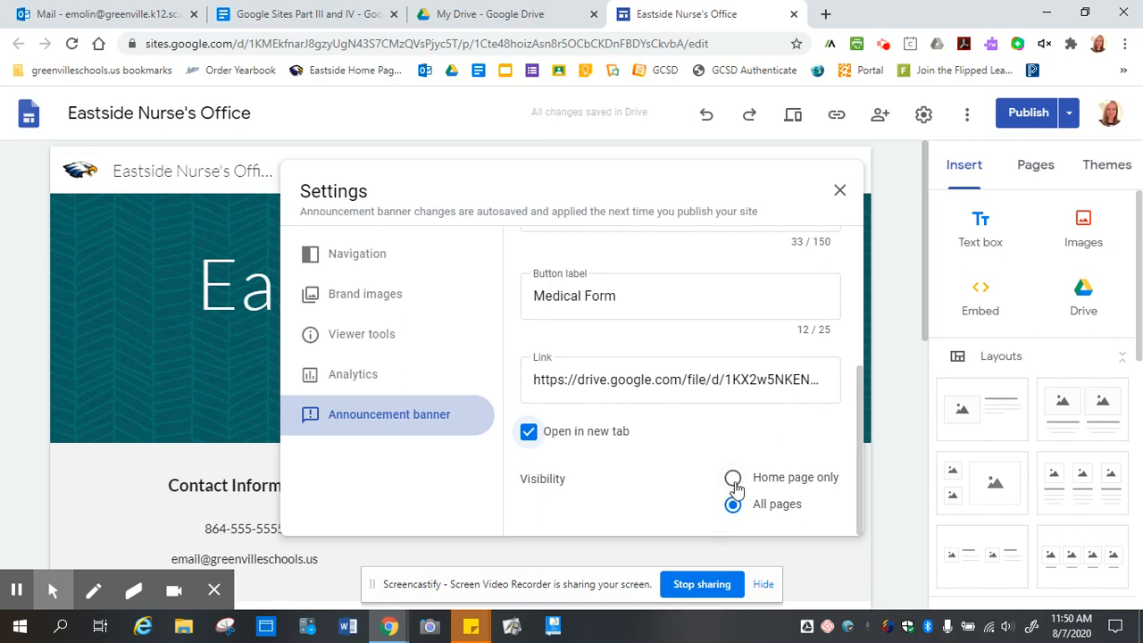
pyautogui.click(733, 480)
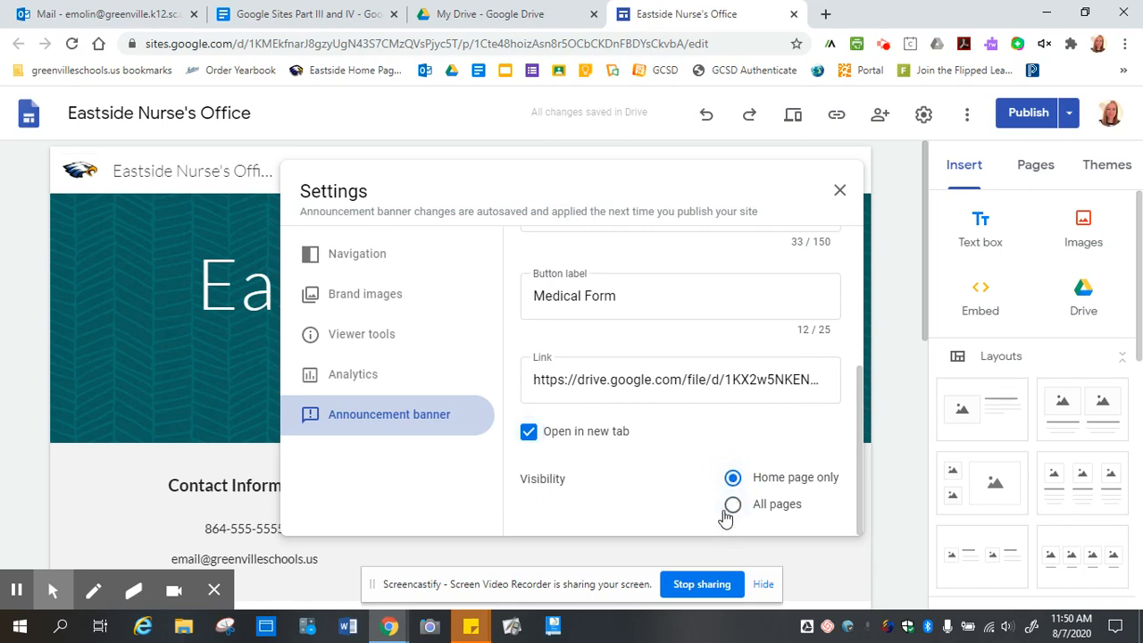
pyautogui.click(733, 506)
pyautogui.scroll(3, 822, 316)
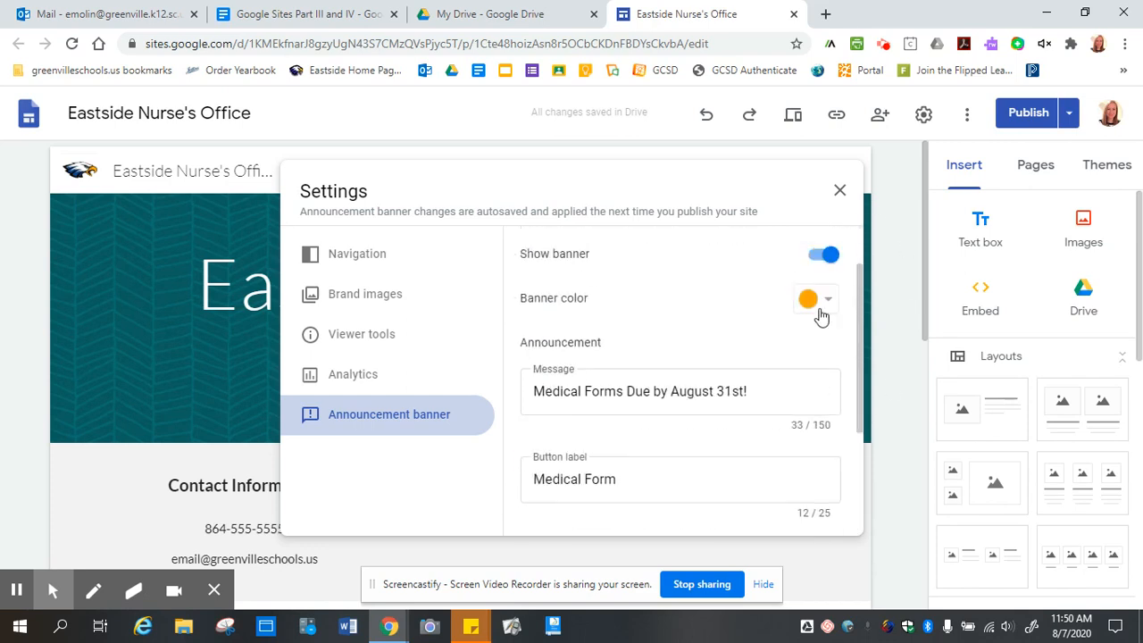
pyautogui.click(841, 193)
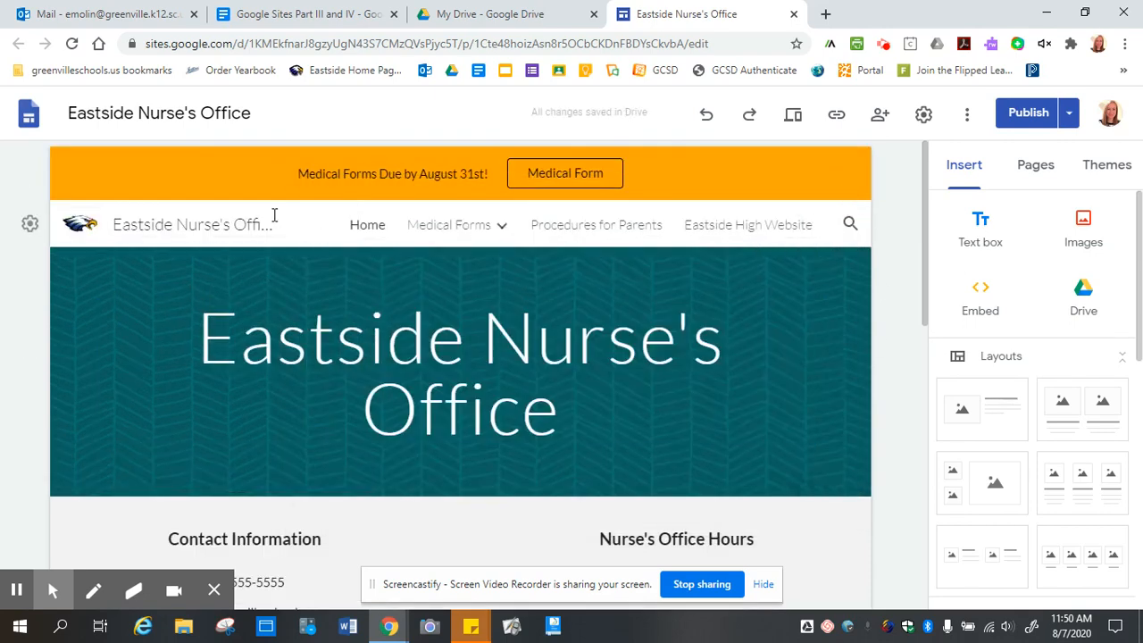
# Go to the Procedures for Parents page and preview the site.
pyautogui.click(582, 234)
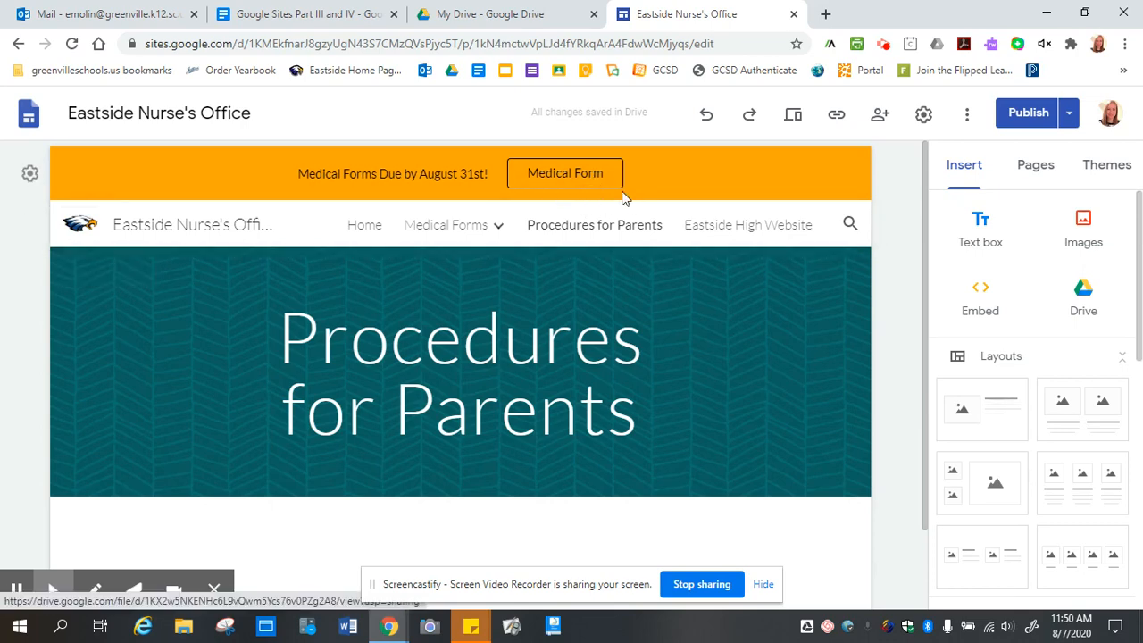
pyautogui.click(796, 117)
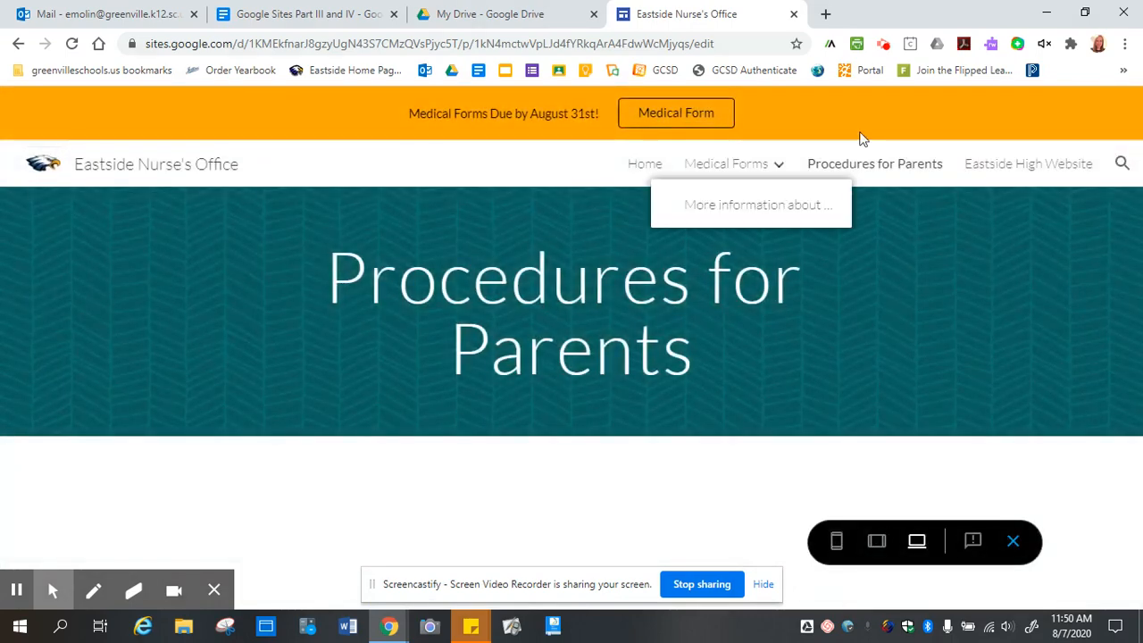
pyautogui.click(684, 114)
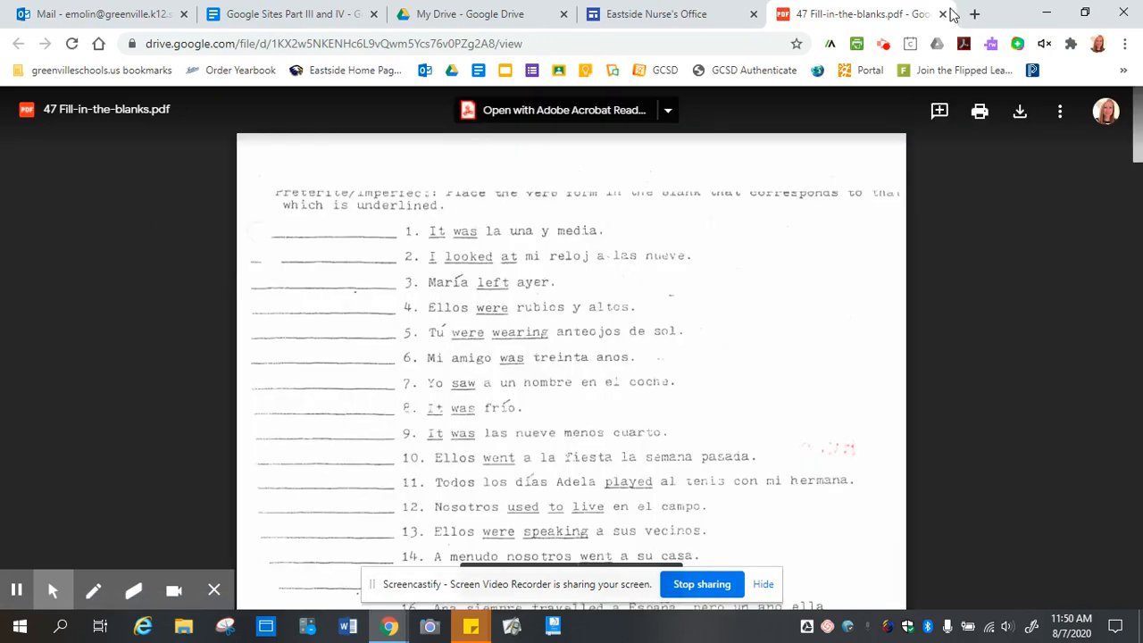
pyautogui.click(942, 14)
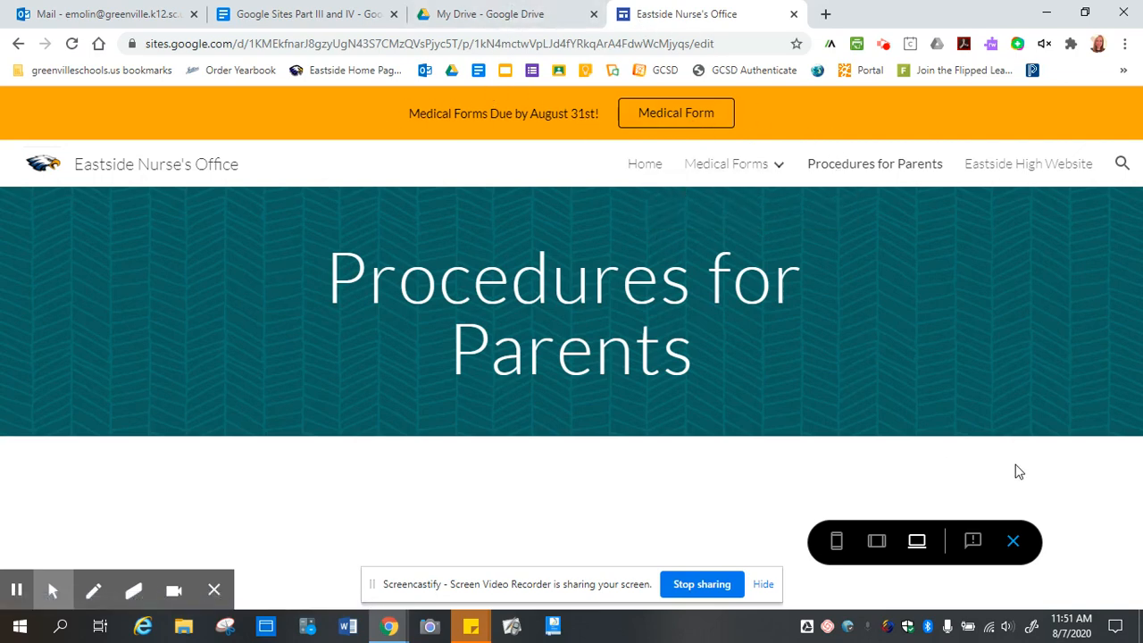
pyautogui.click(1013, 542)
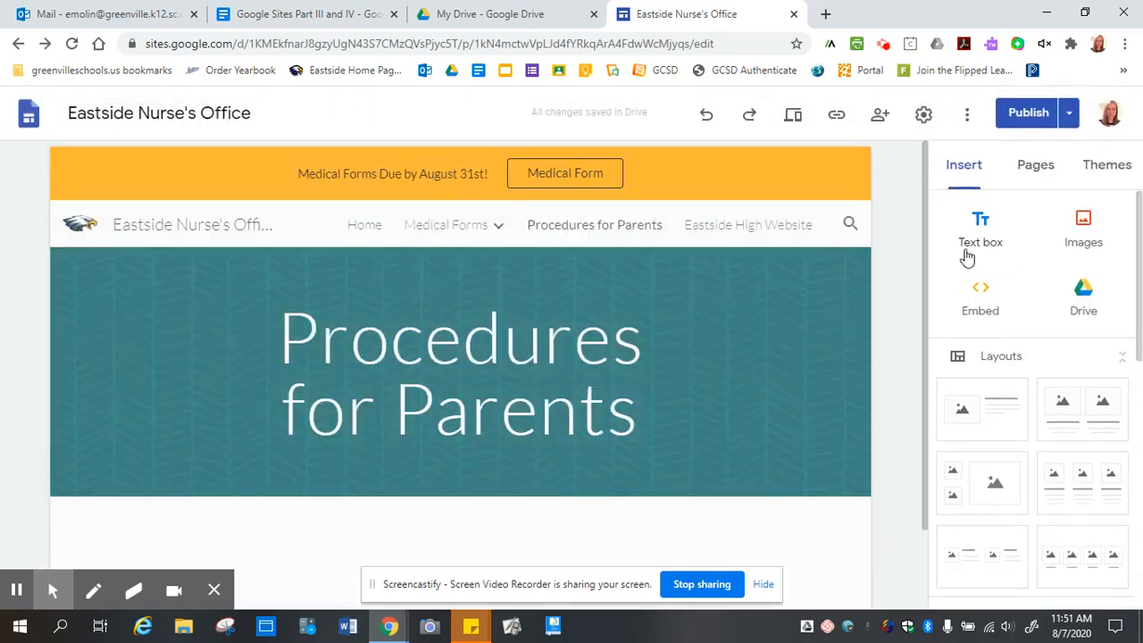
# Switch off Show banner in the Announcement banner settings and close Settings.
pyautogui.click(925, 118)
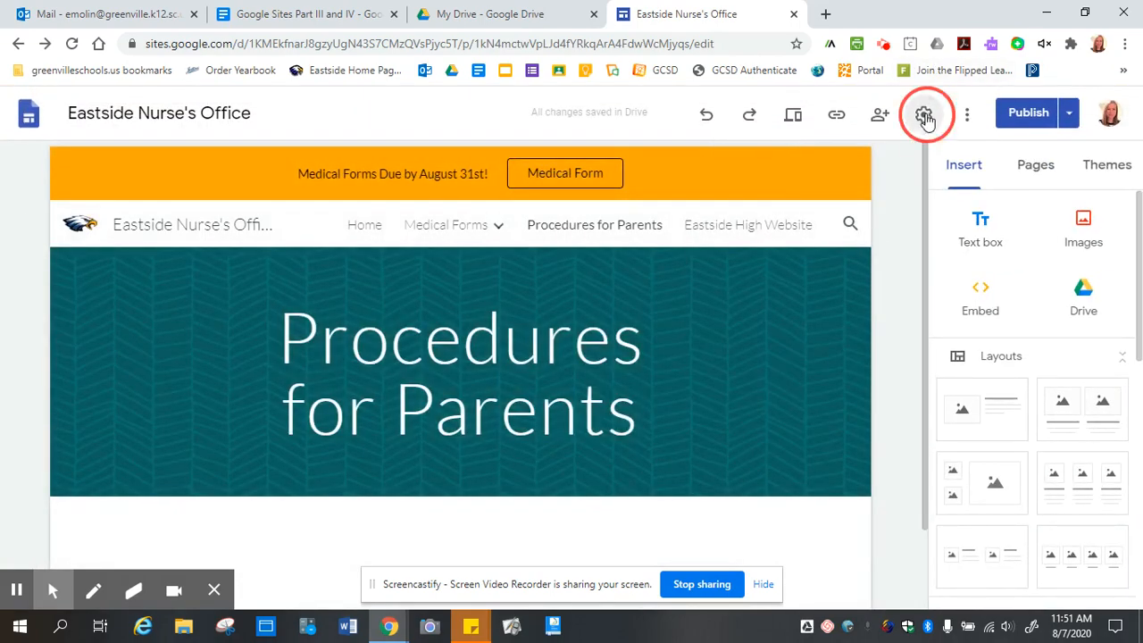
pyautogui.click(384, 421)
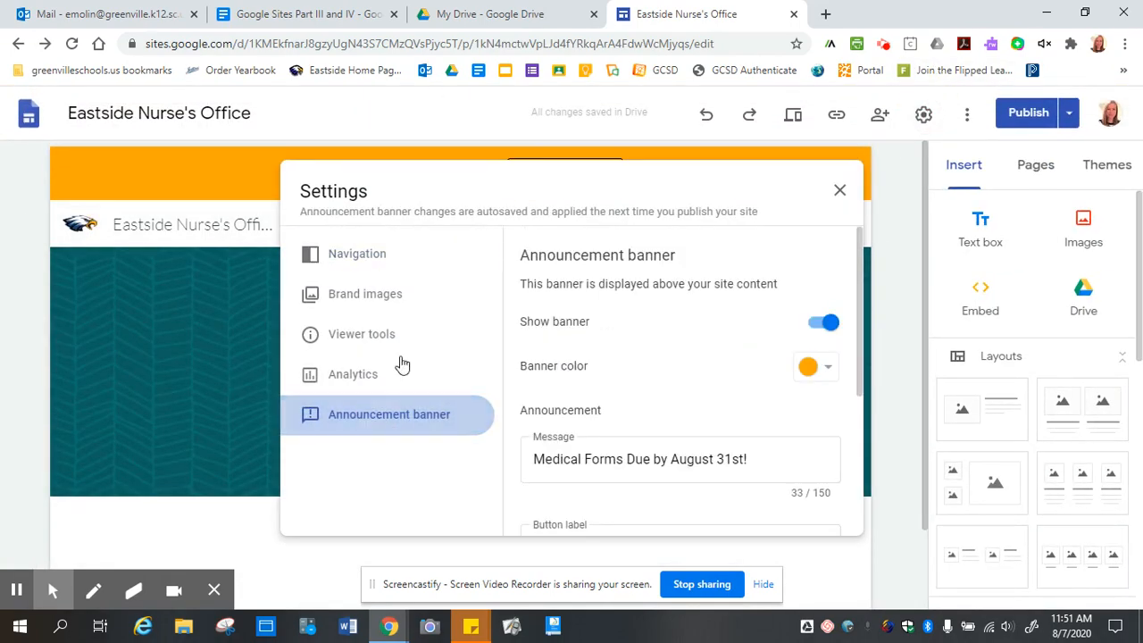
pyautogui.scroll(-3, 740, 429)
pyautogui.scroll(3, 746, 434)
pyautogui.click(826, 326)
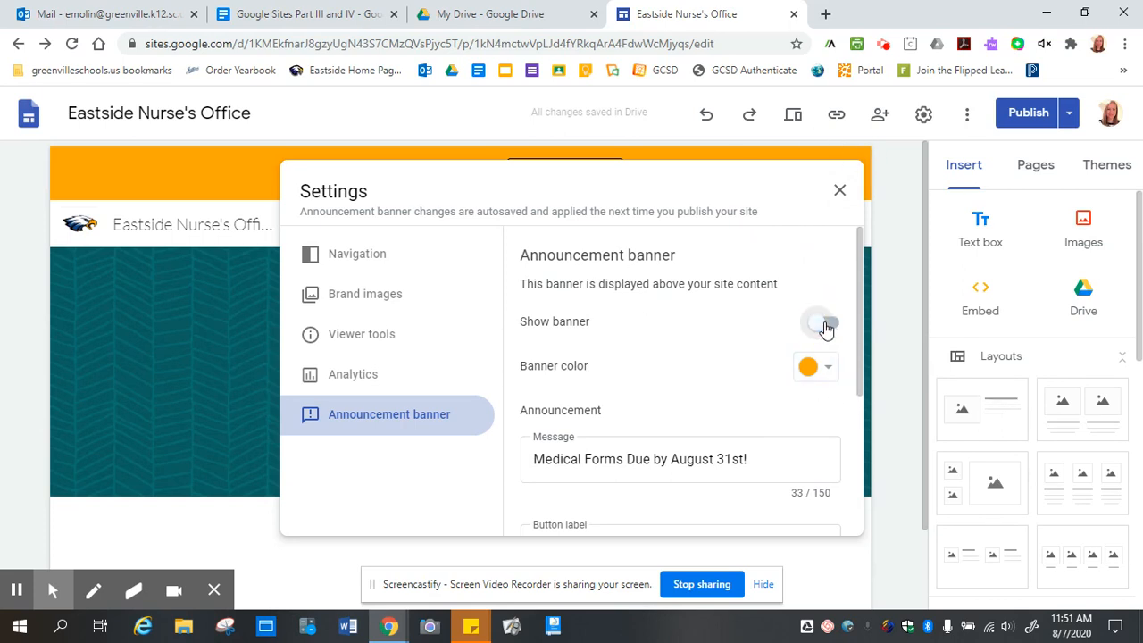
pyautogui.click(840, 189)
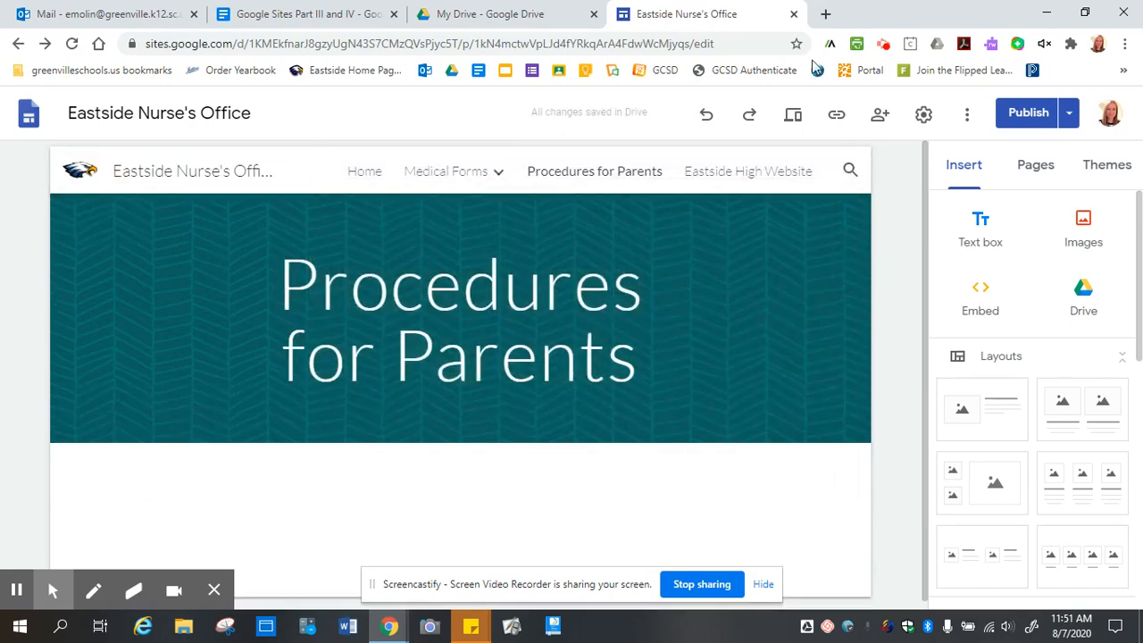
# Reopen the Announcement banner settings to confirm the banner stays off, then close them.
pyautogui.click(924, 114)
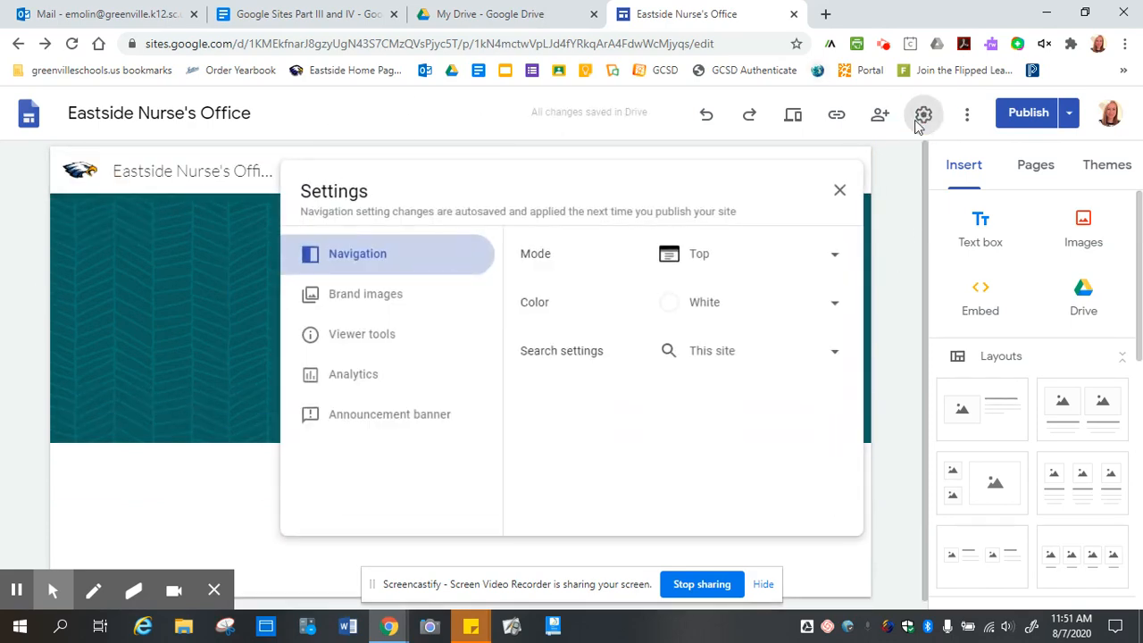
pyautogui.click(382, 422)
pyautogui.scroll(-3, 733, 342)
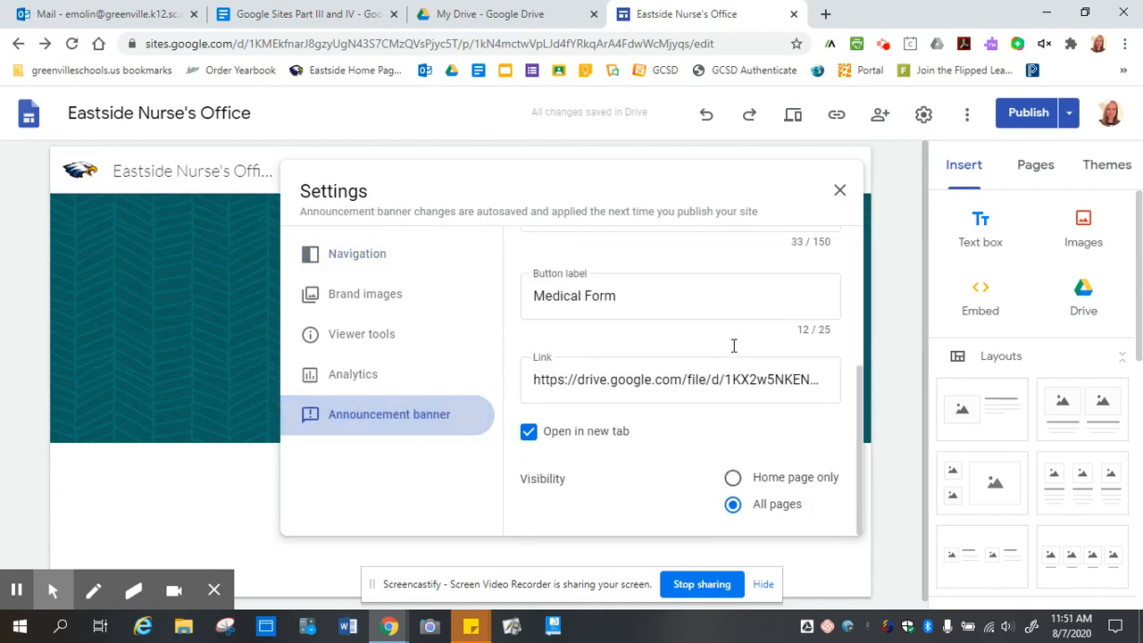
pyautogui.scroll(3, 734, 346)
pyautogui.scroll(-3, 755, 303)
pyautogui.scroll(5, 688, 397)
pyautogui.scroll(-5, 676, 376)
pyautogui.scroll(3, 674, 375)
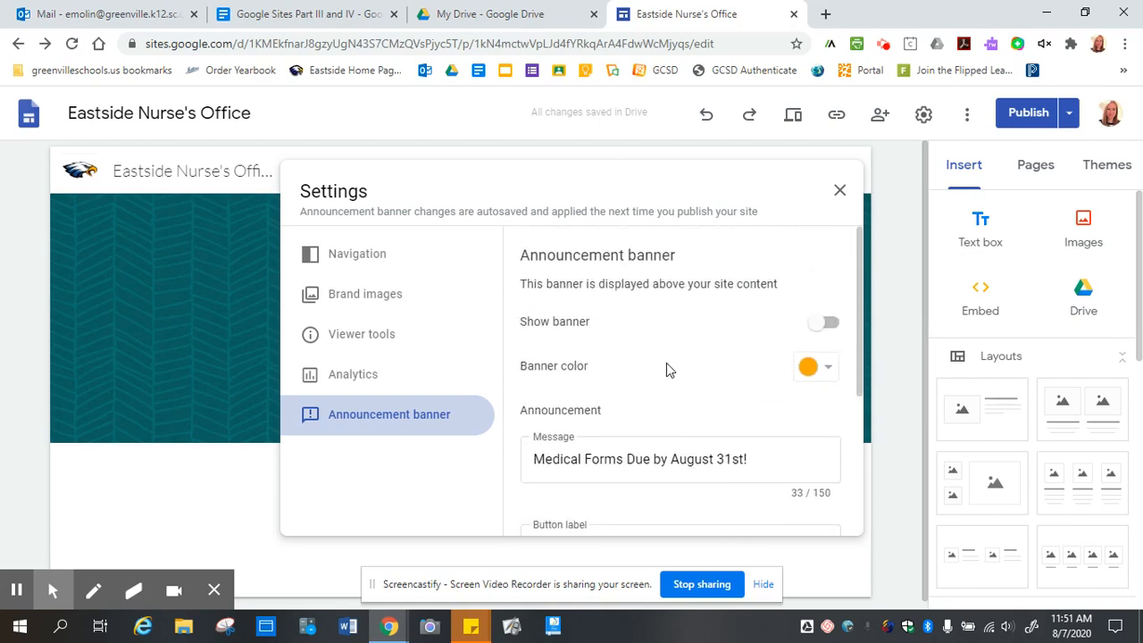
pyautogui.scroll(-3, 666, 354)
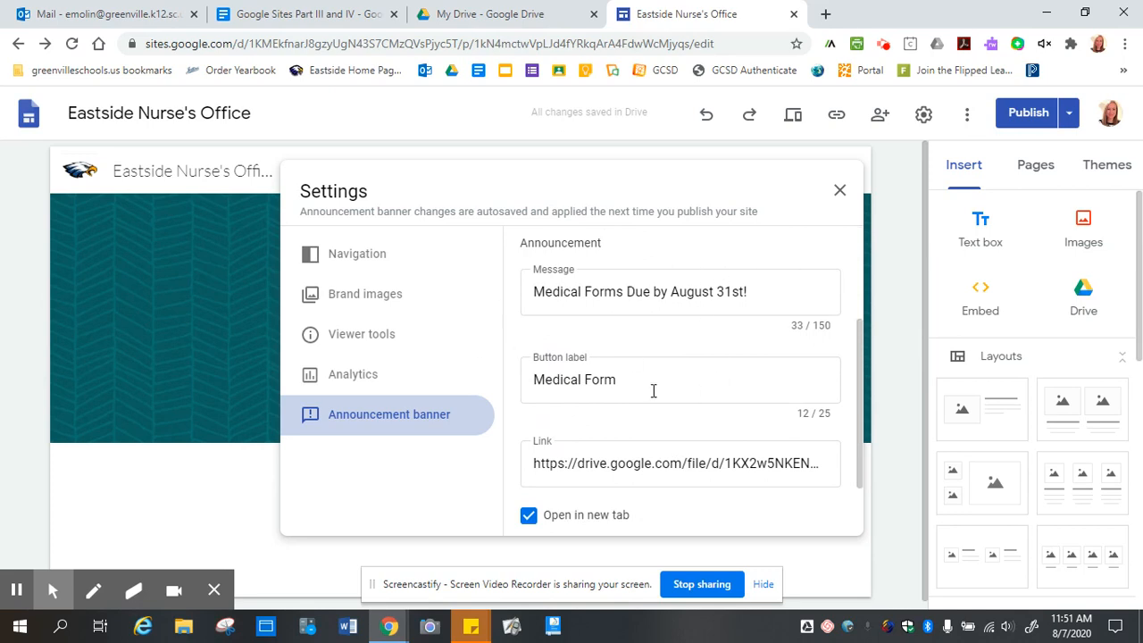
pyautogui.scroll(3, 665, 375)
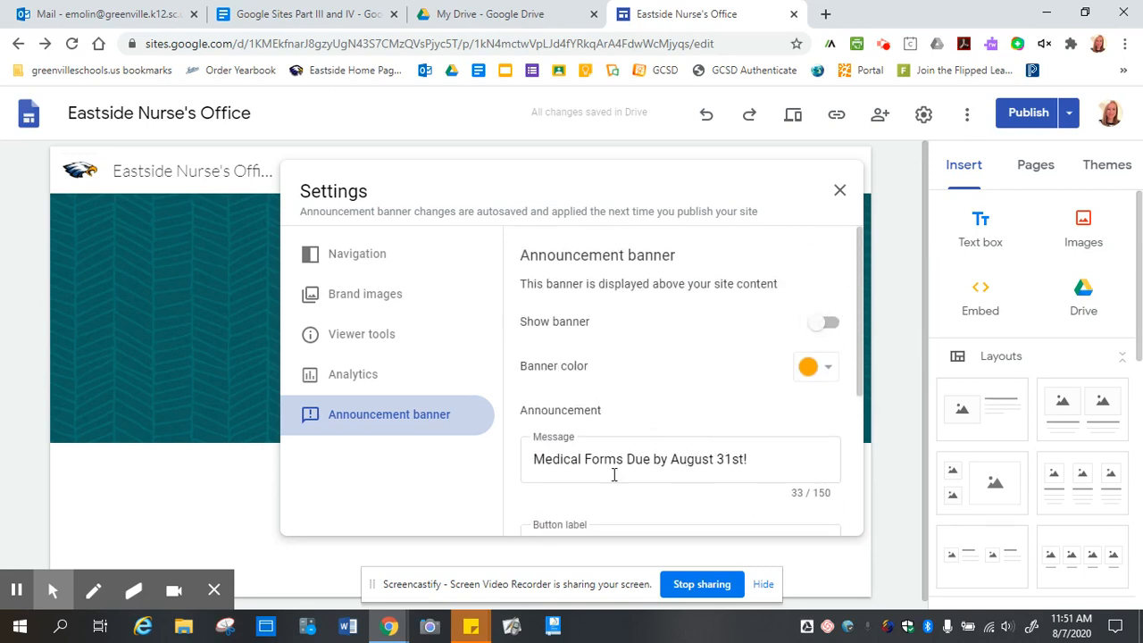
pyautogui.click(839, 190)
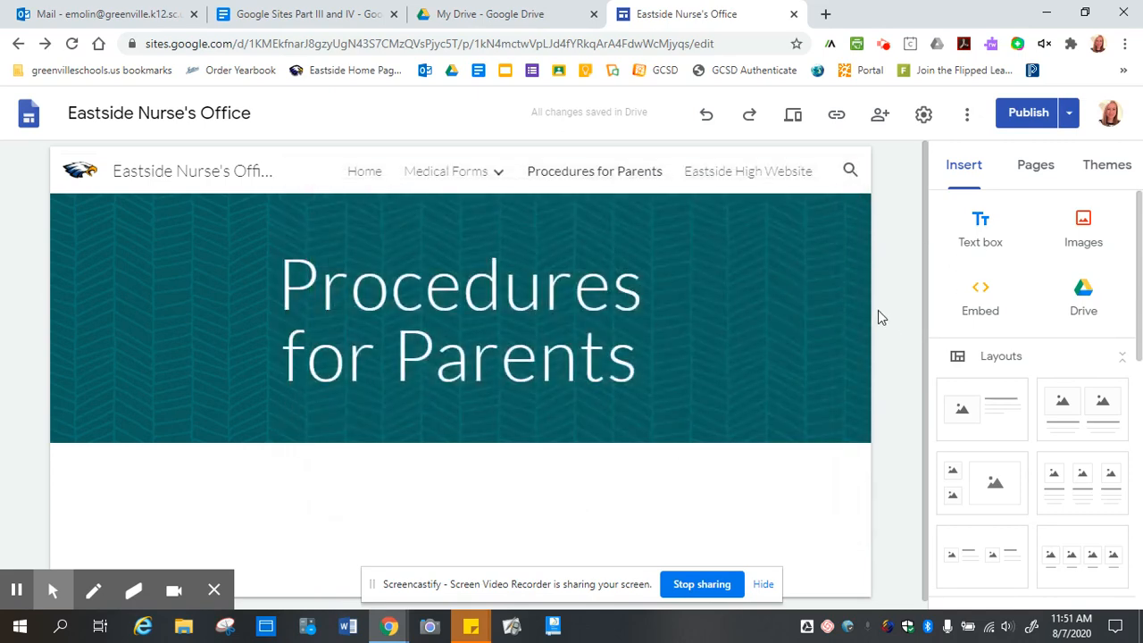
pyautogui.click(263, 16)
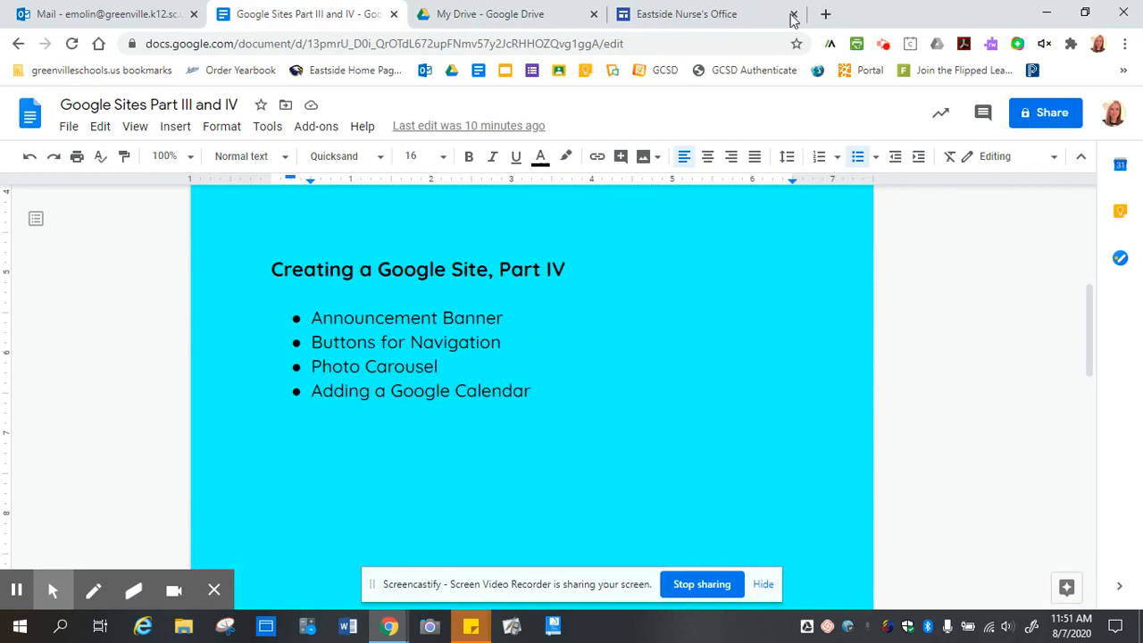
pyautogui.click(709, 13)
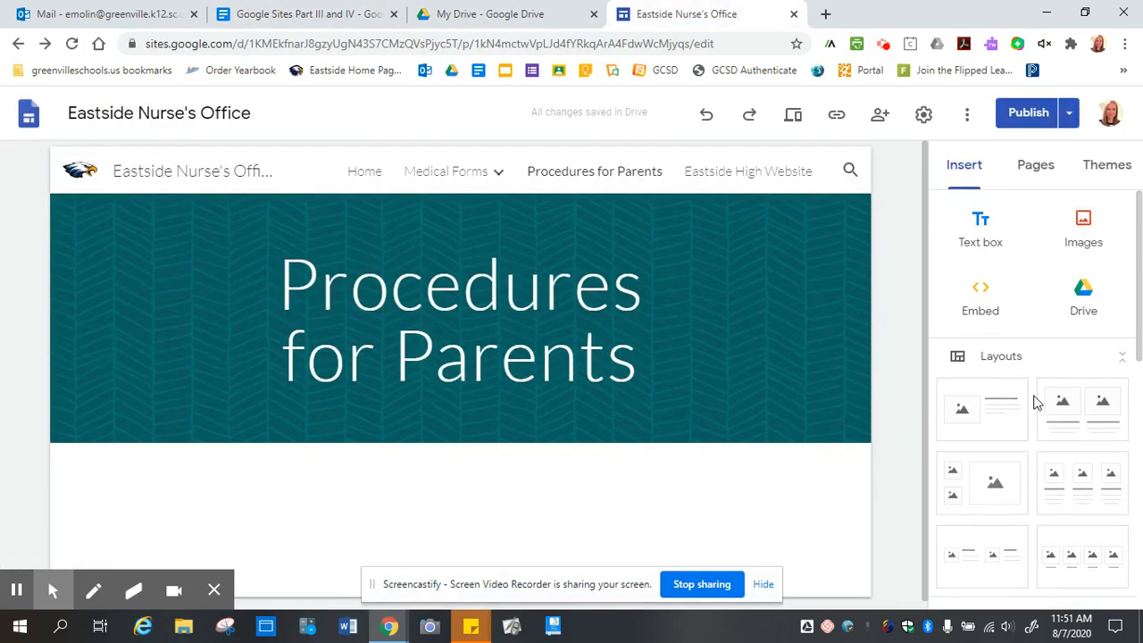
pyautogui.scroll(-3, 1051, 421)
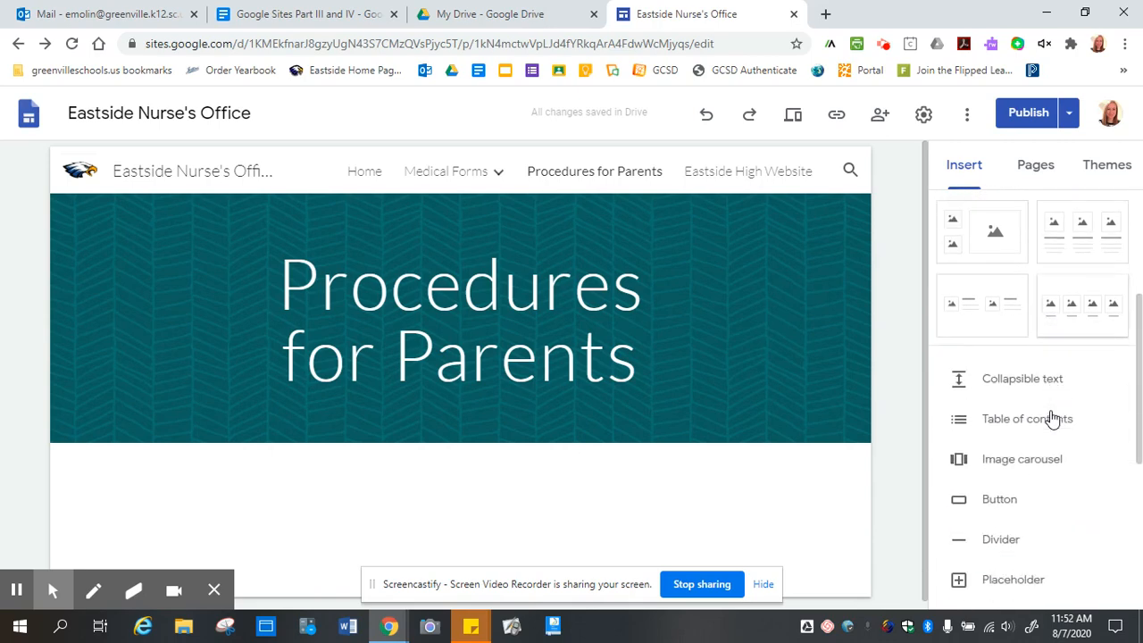
# Insert a button named 'Medical Form' on the Procedures for Parents page, then go to Drive.
pyautogui.scroll(-1, 1052, 420)
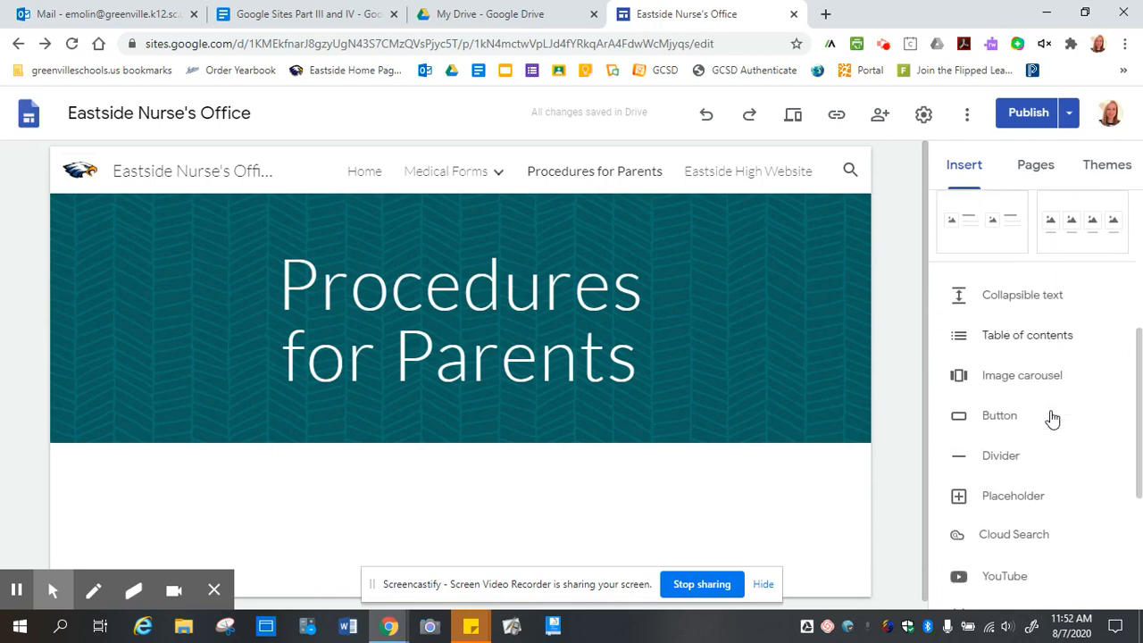
pyautogui.click(1002, 420)
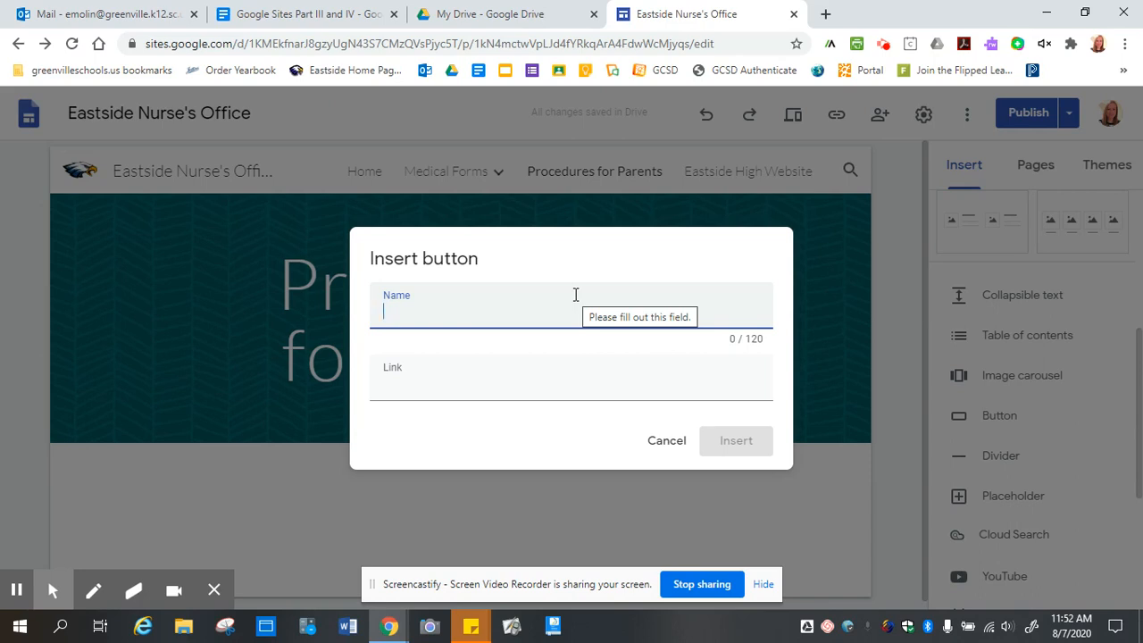
pyautogui.write('Medical Form')
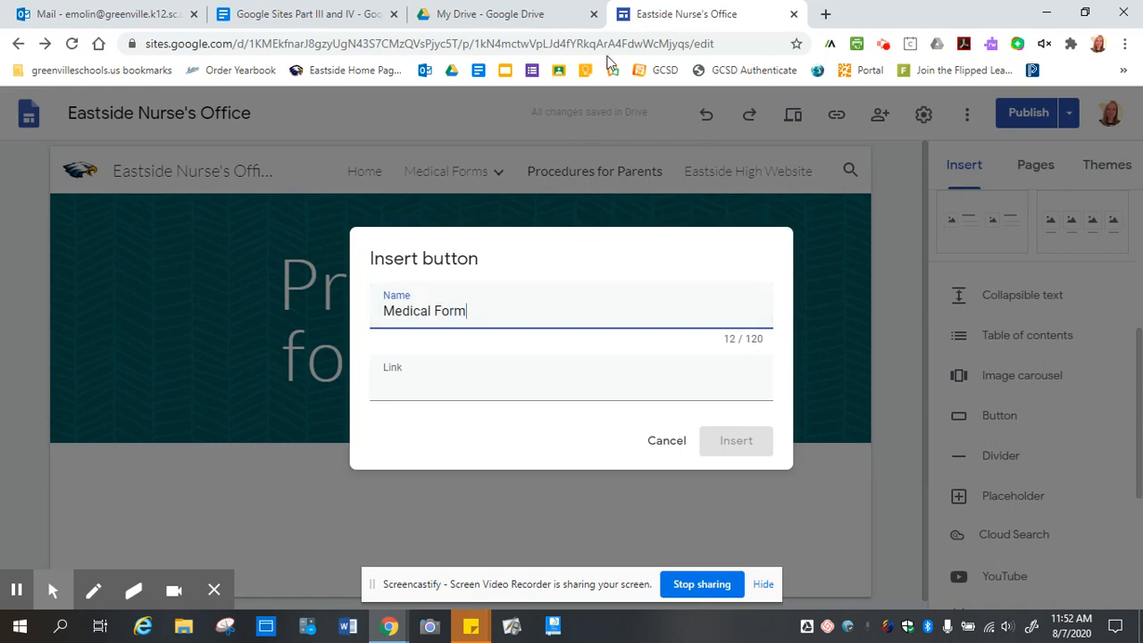
pyautogui.click(465, 19)
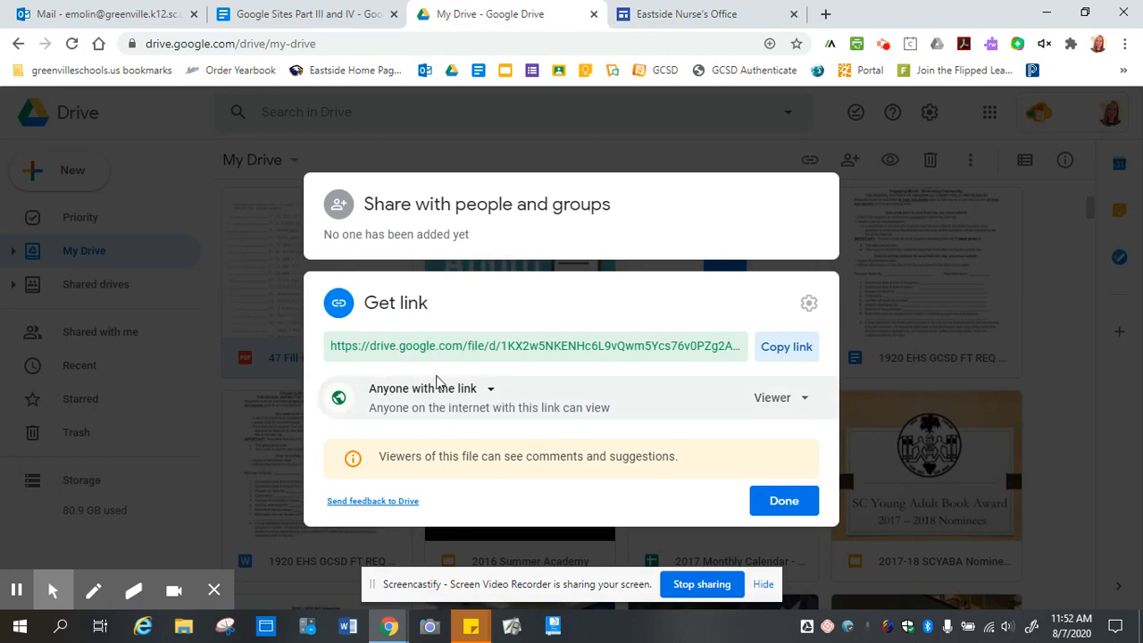
# Copy the PDF's shareable link and return to the Medical Form button's Link field.
pyautogui.click(788, 348)
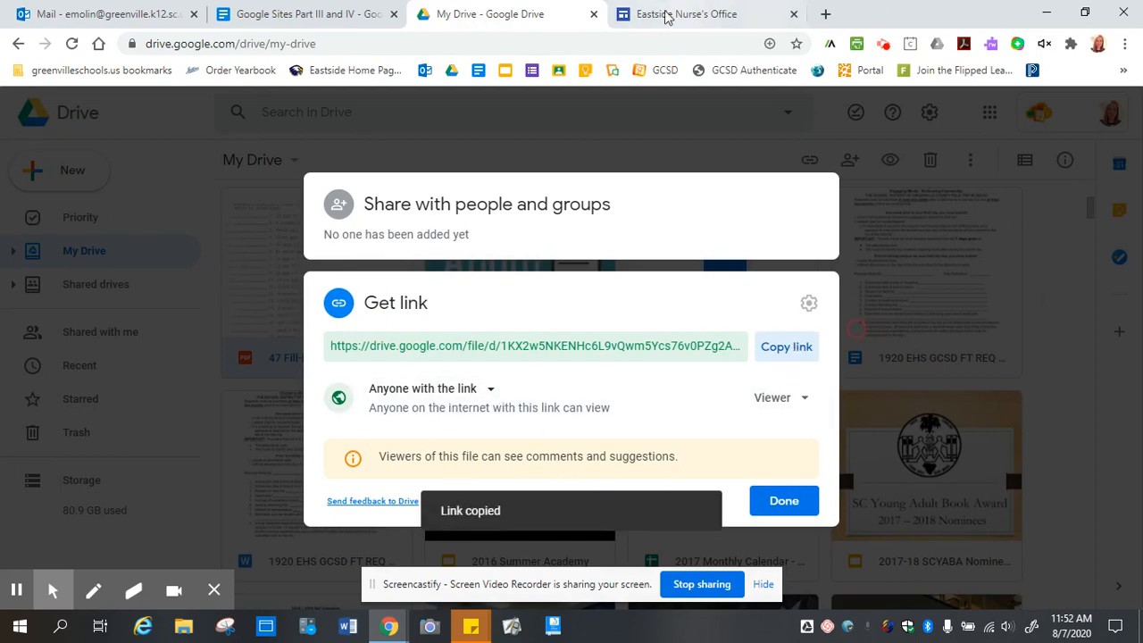
pyautogui.click(670, 15)
pyautogui.click(400, 386)
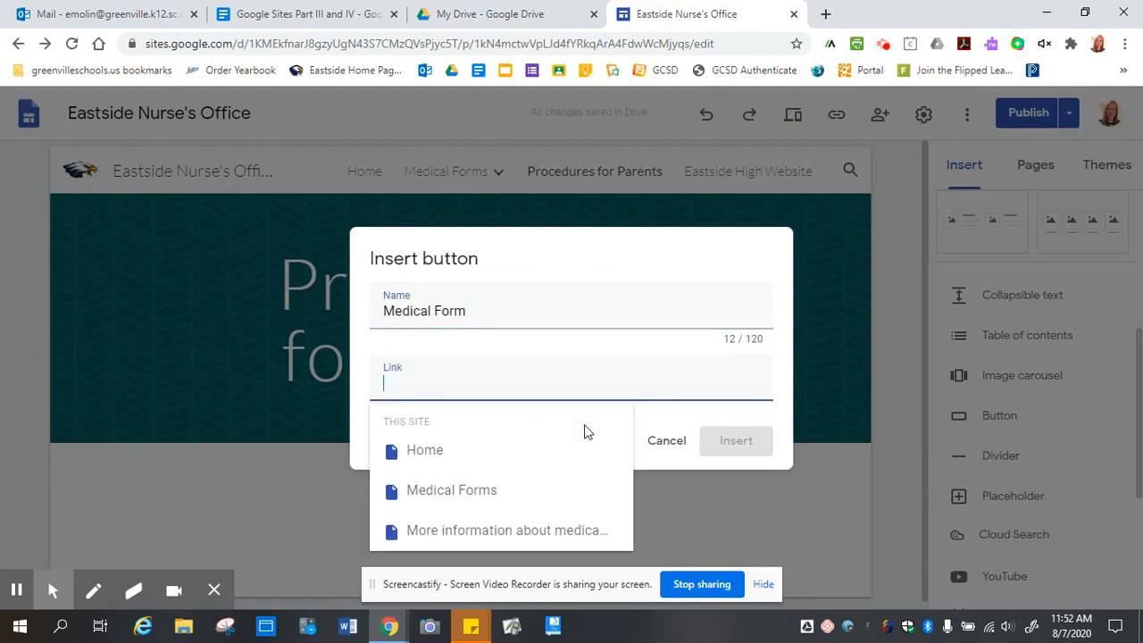
# Paste the Drive form link and insert the Medical Form button.
pyautogui.hotkey('ctrl', 'v')
pyautogui.click(737, 442)
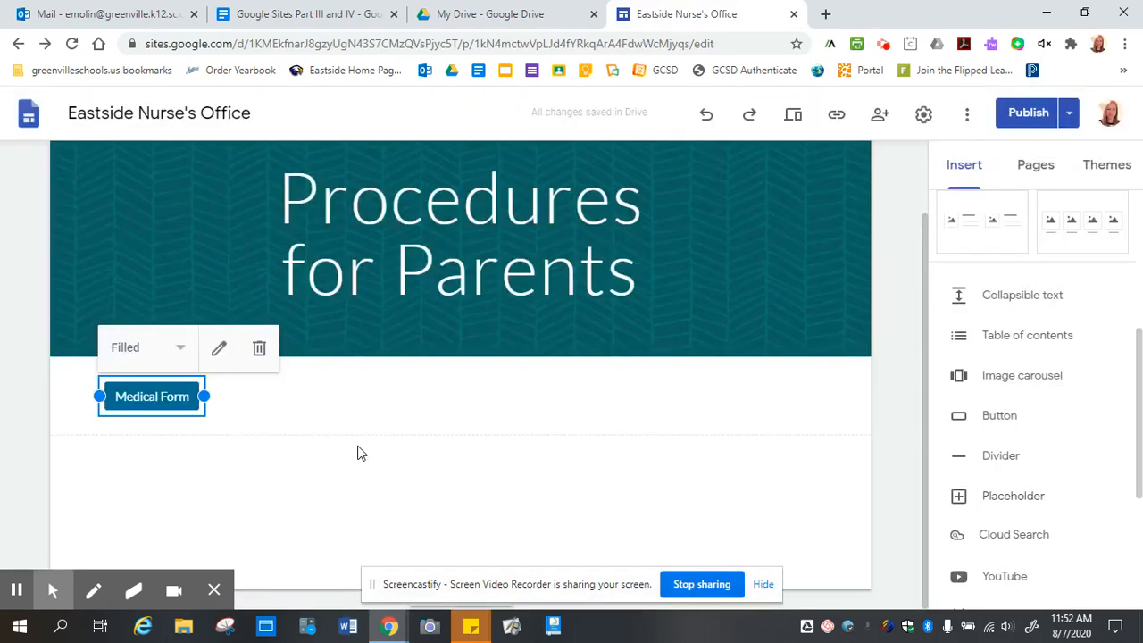
pyautogui.click(356, 431)
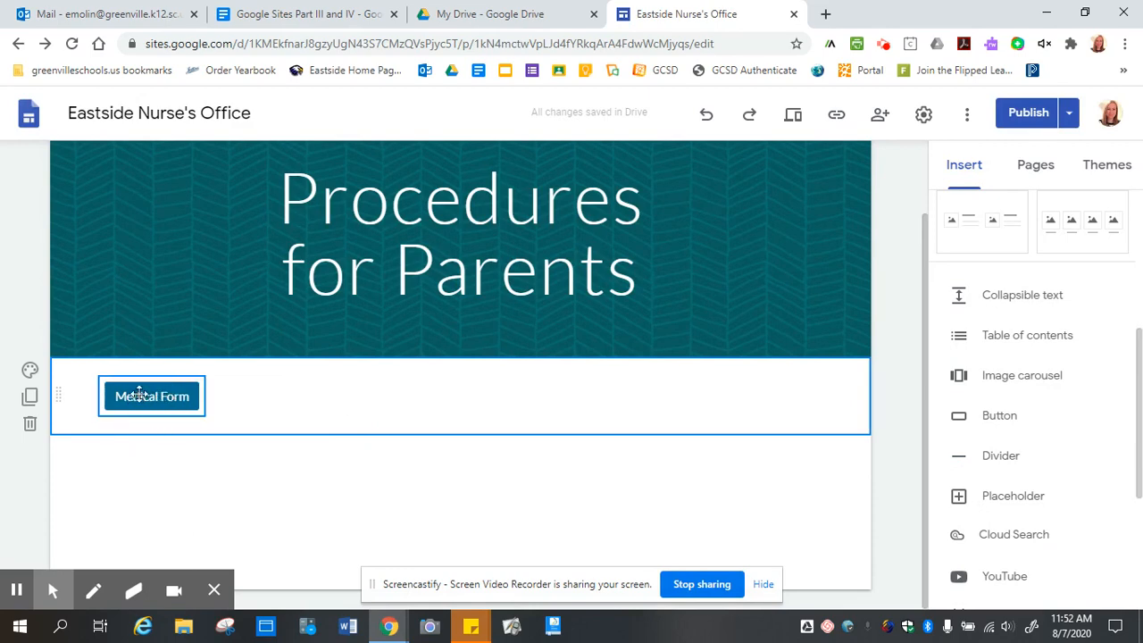
# Widen the Medical Form button and move it to the centre of the section.
pyautogui.click(186, 399)
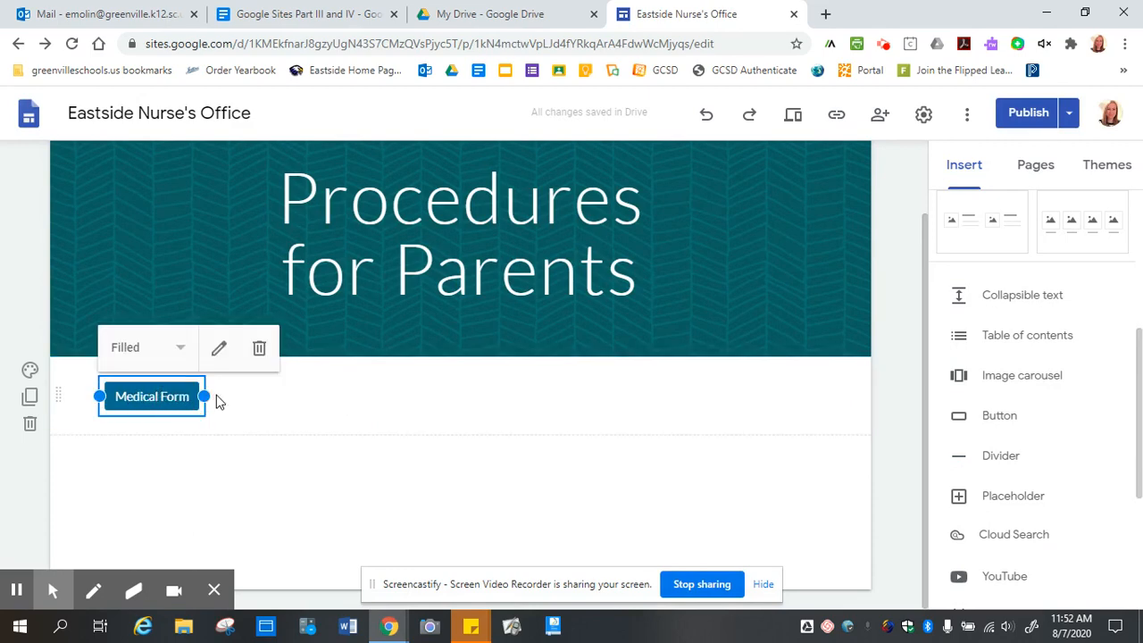
pyautogui.moveTo(212, 396); pyautogui.dragTo(261, 396)
pyautogui.moveTo(158, 401); pyautogui.dragTo(437, 400)
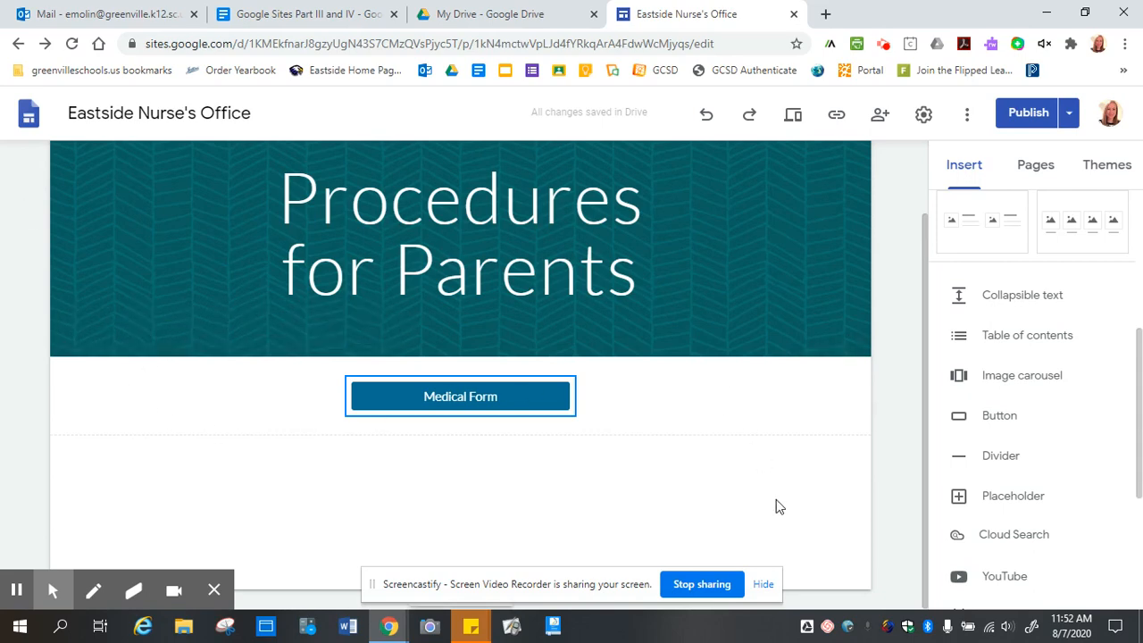
# In preview, confirm the Medical Form button opens 47 Fill-in-the-blanks.pdf, then exit preview.
pyautogui.click(793, 114)
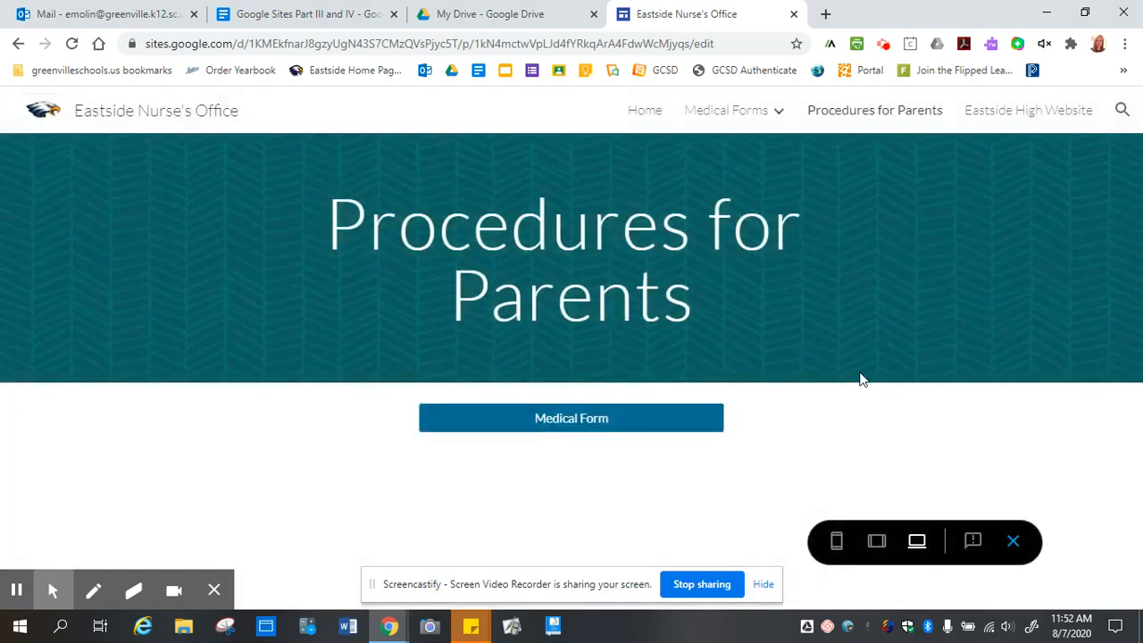
pyautogui.click(572, 420)
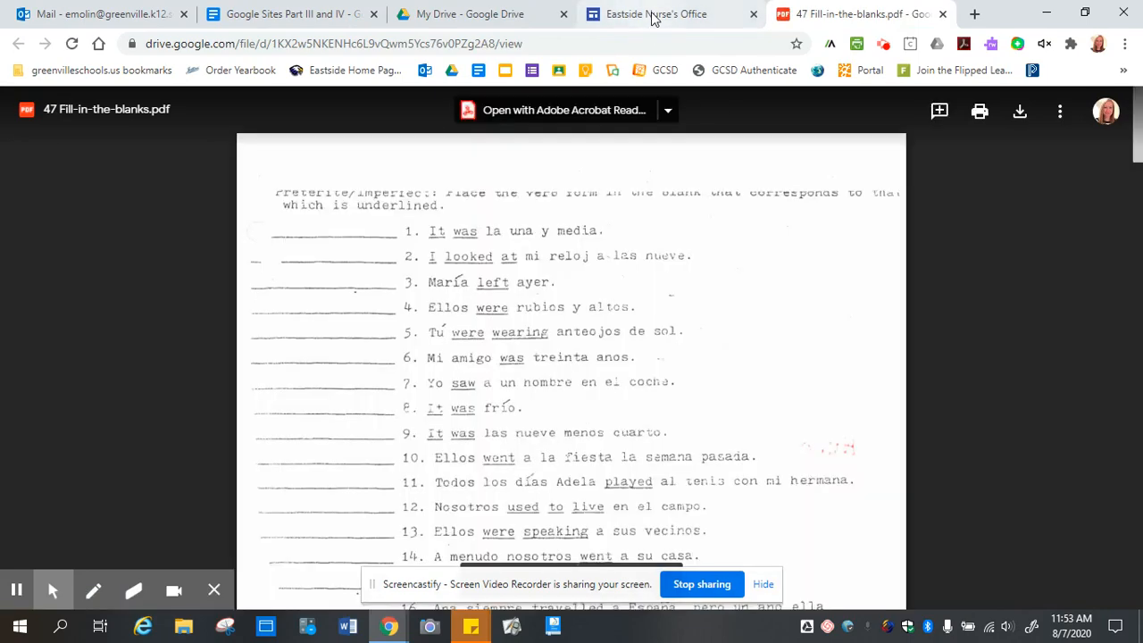
pyautogui.click(652, 16)
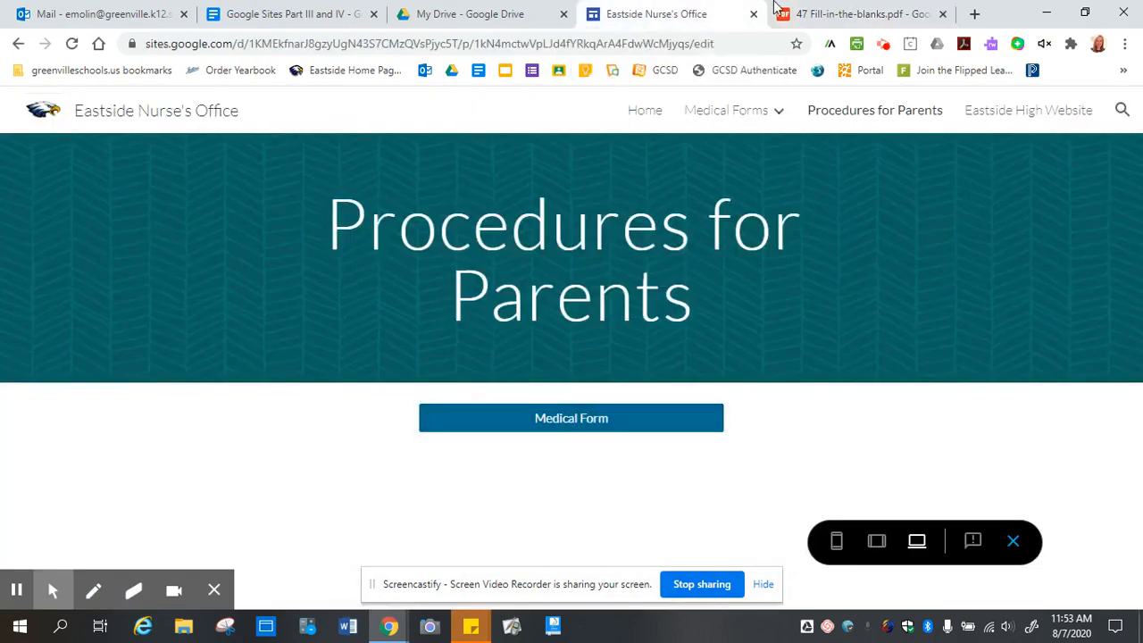
pyautogui.click(1013, 541)
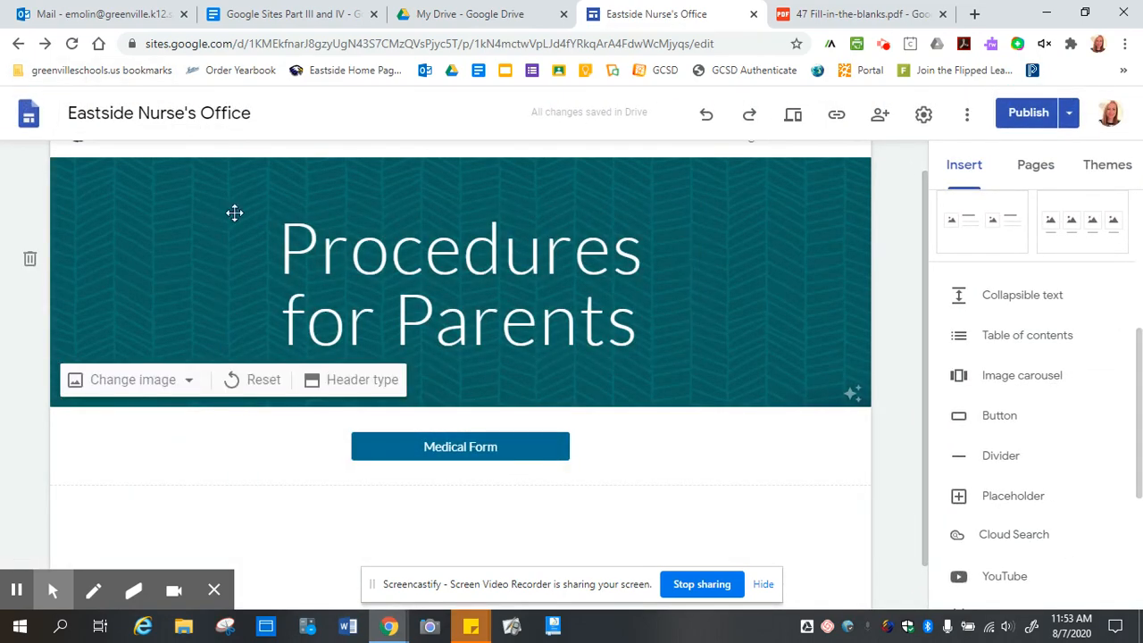
# Go to the Home page and insert a new button below the photo and PDF.
pyautogui.scroll(1, 235, 211)
pyautogui.click(364, 171)
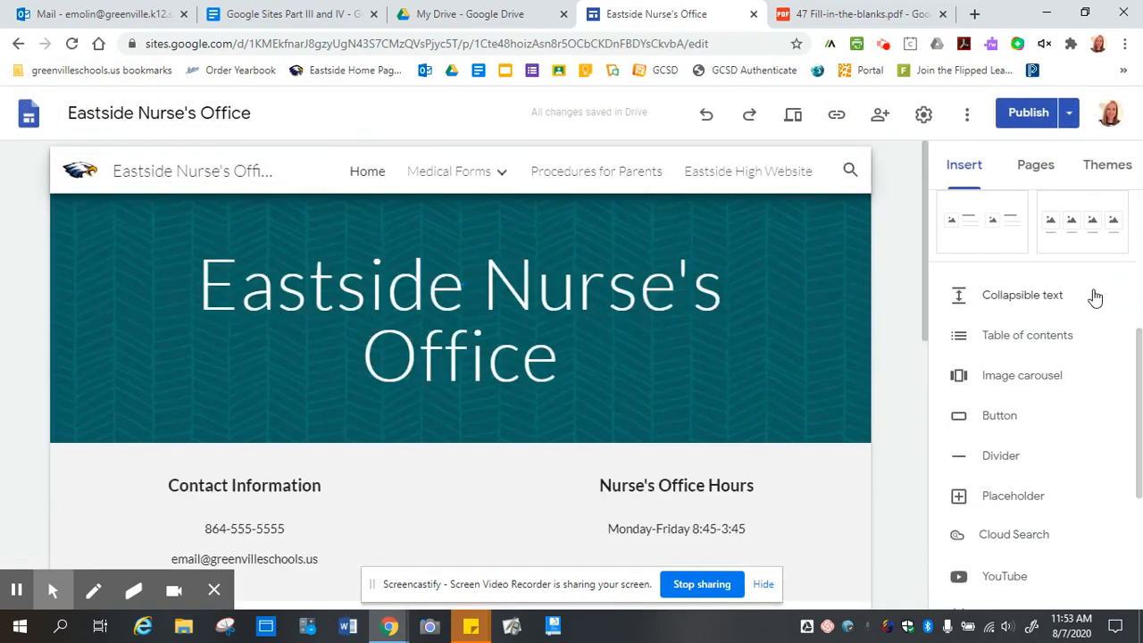
pyautogui.scroll(-3, 717, 271)
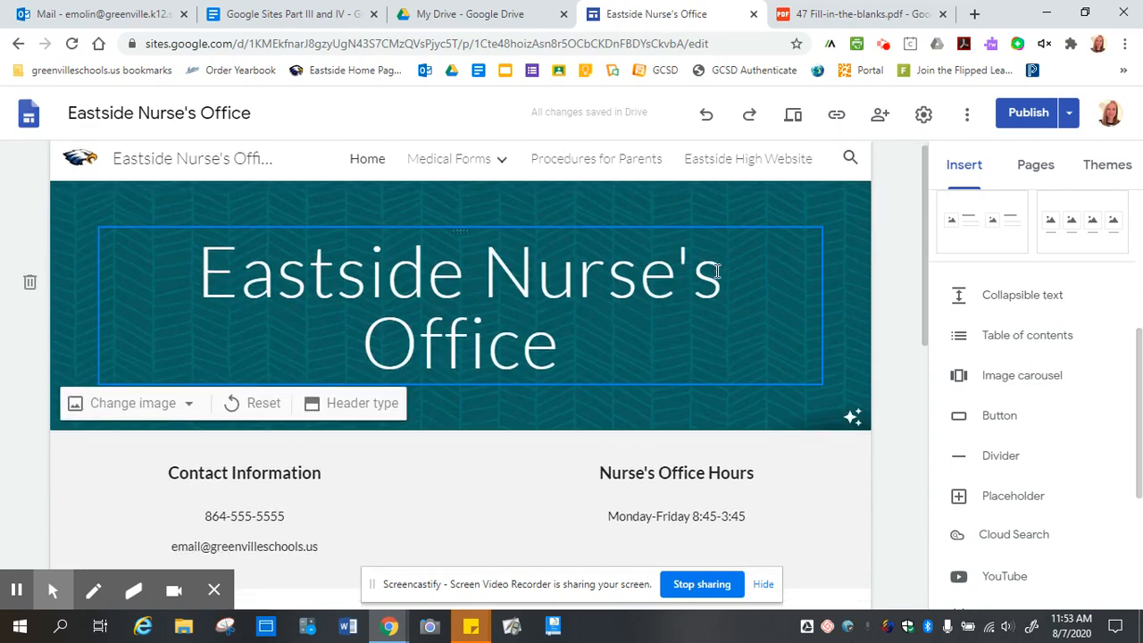
pyautogui.scroll(-3, 717, 271)
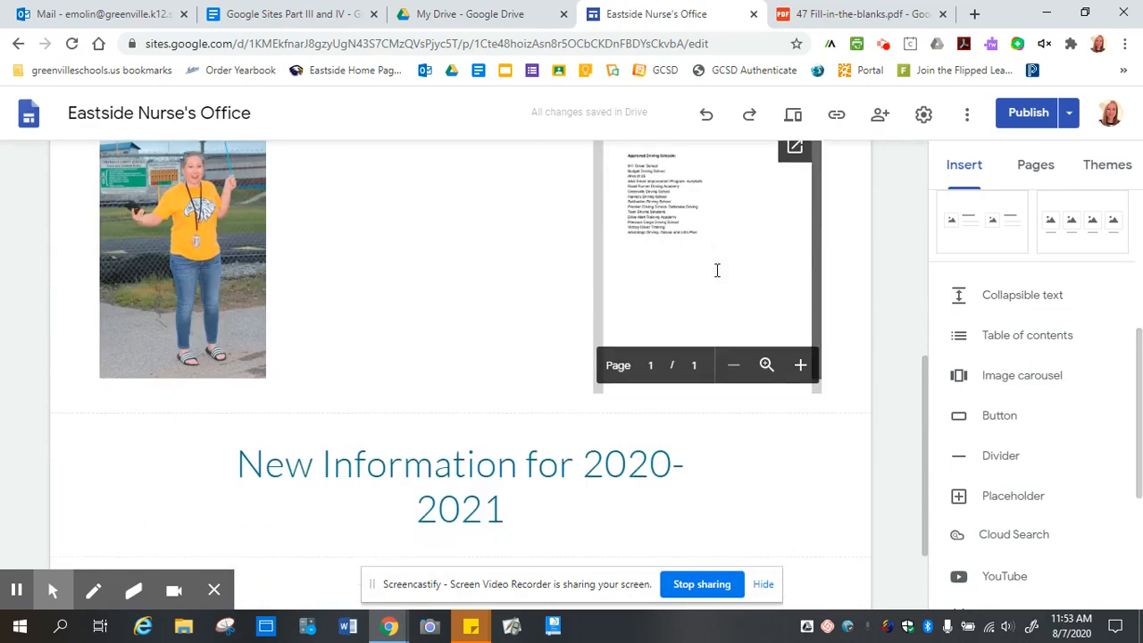
pyautogui.scroll(6, 717, 268)
pyautogui.moveTo(479, 172)
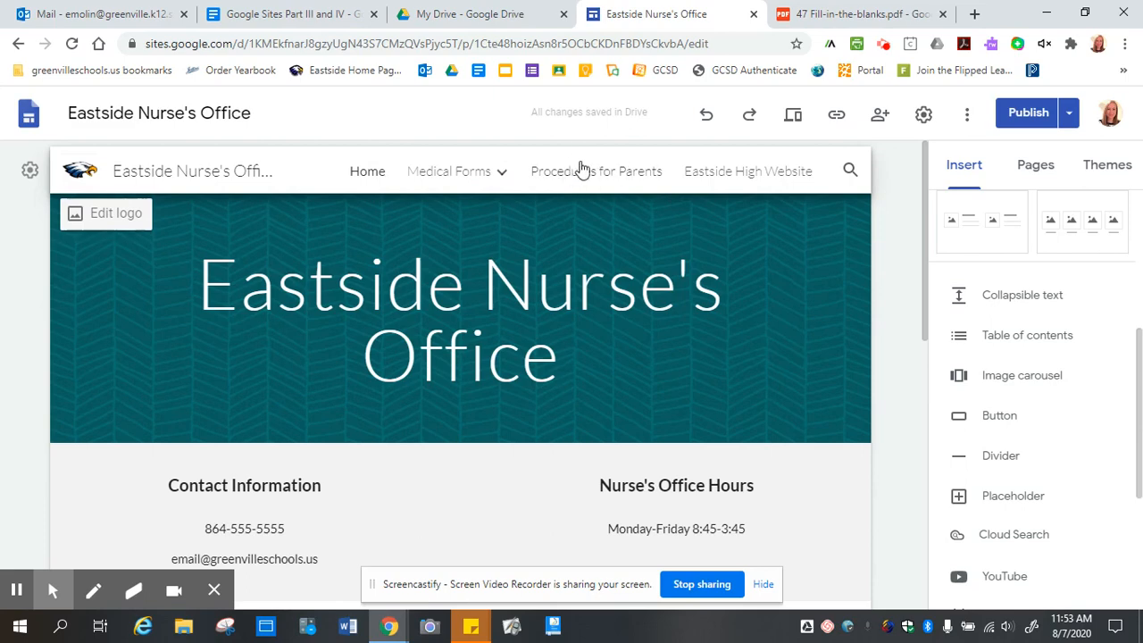
pyautogui.scroll(-7, 787, 248)
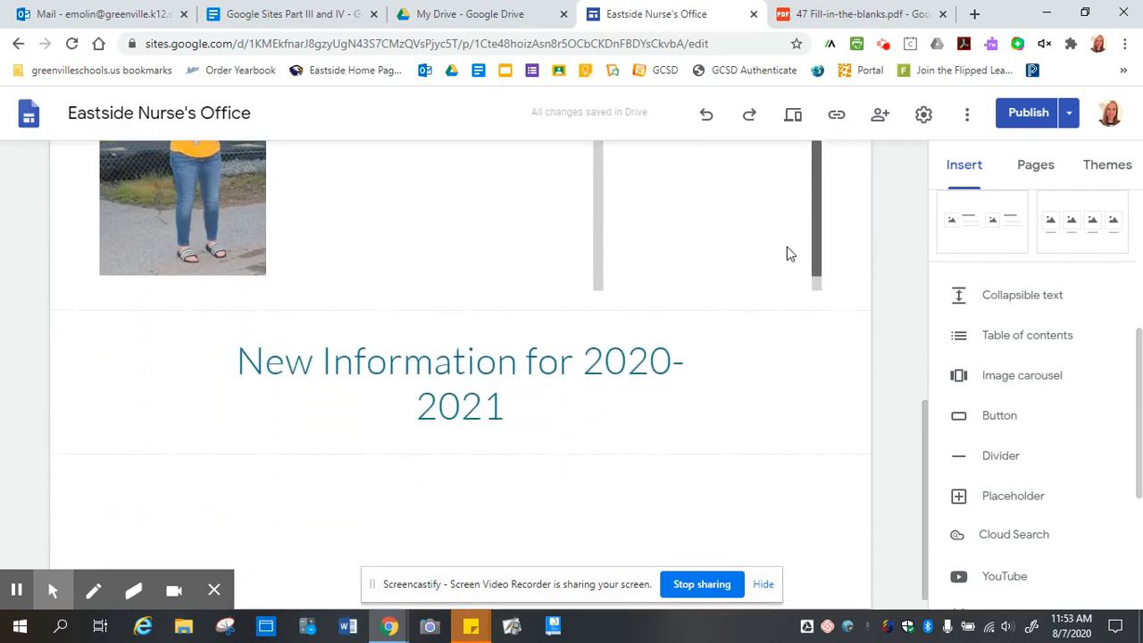
pyautogui.click(32, 395)
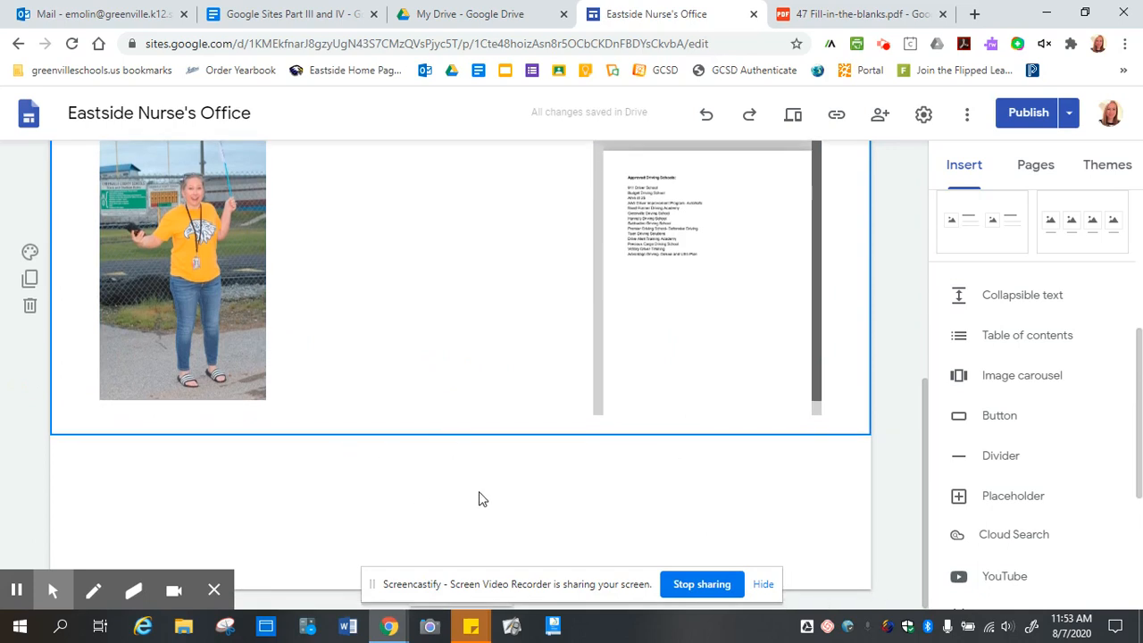
pyautogui.doubleClick(478, 499)
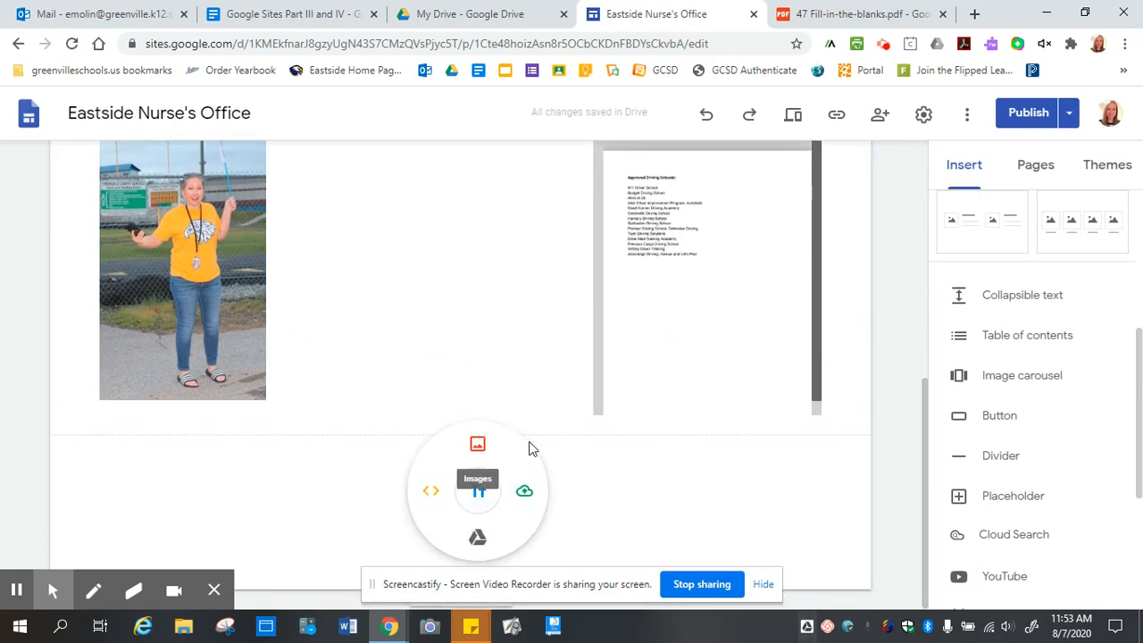
pyautogui.click(1016, 418)
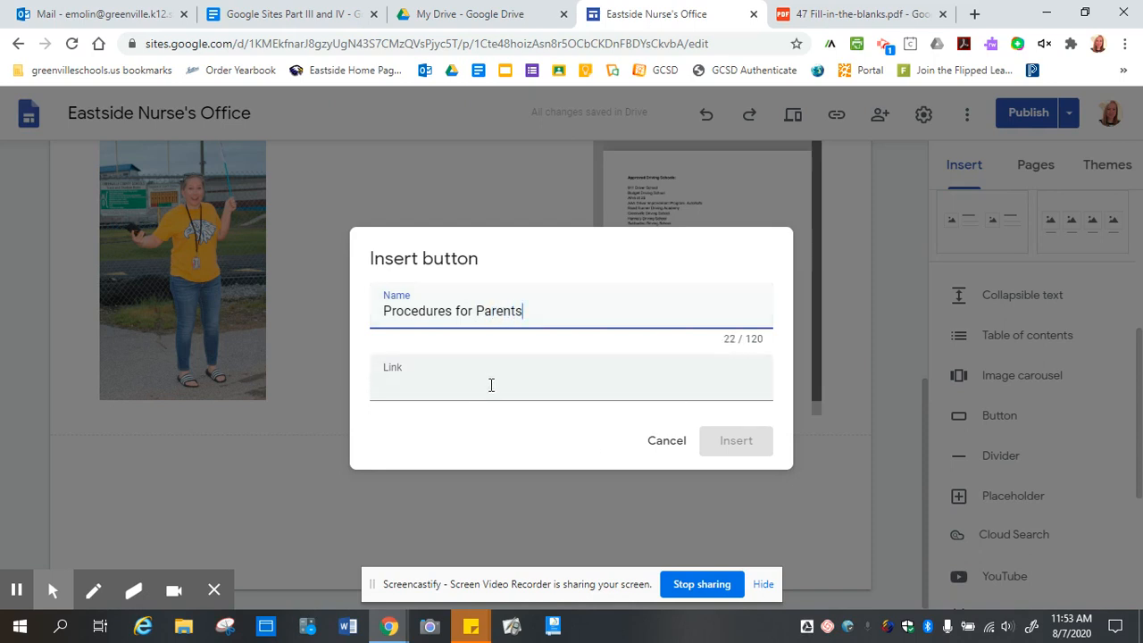
# Link the 'Procedures for Parents' button to the Procedures for Parents page, insert it, and widen it.
pyautogui.click(413, 390)
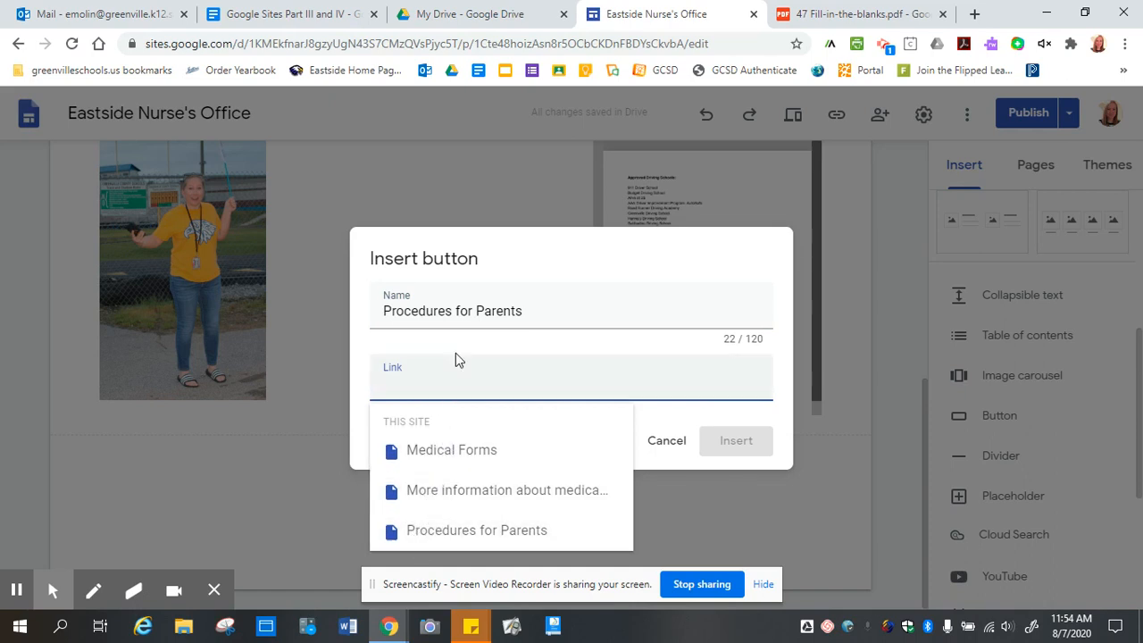
pyautogui.click(463, 532)
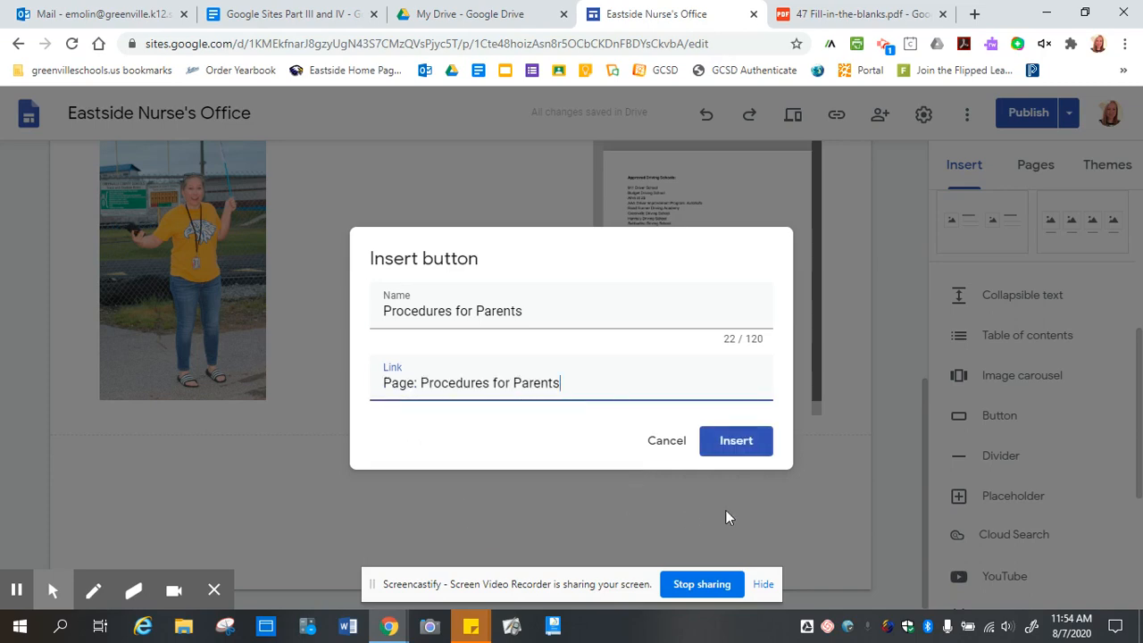
pyautogui.click(737, 442)
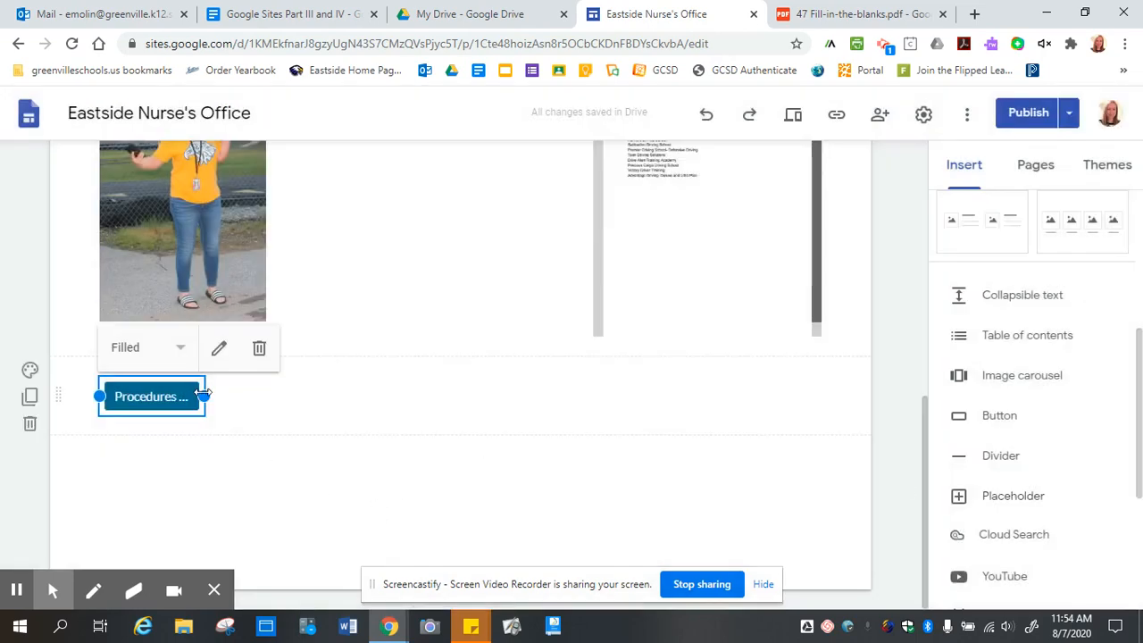
pyautogui.moveTo(203, 396); pyautogui.dragTo(338, 407)
pyautogui.click(362, 516)
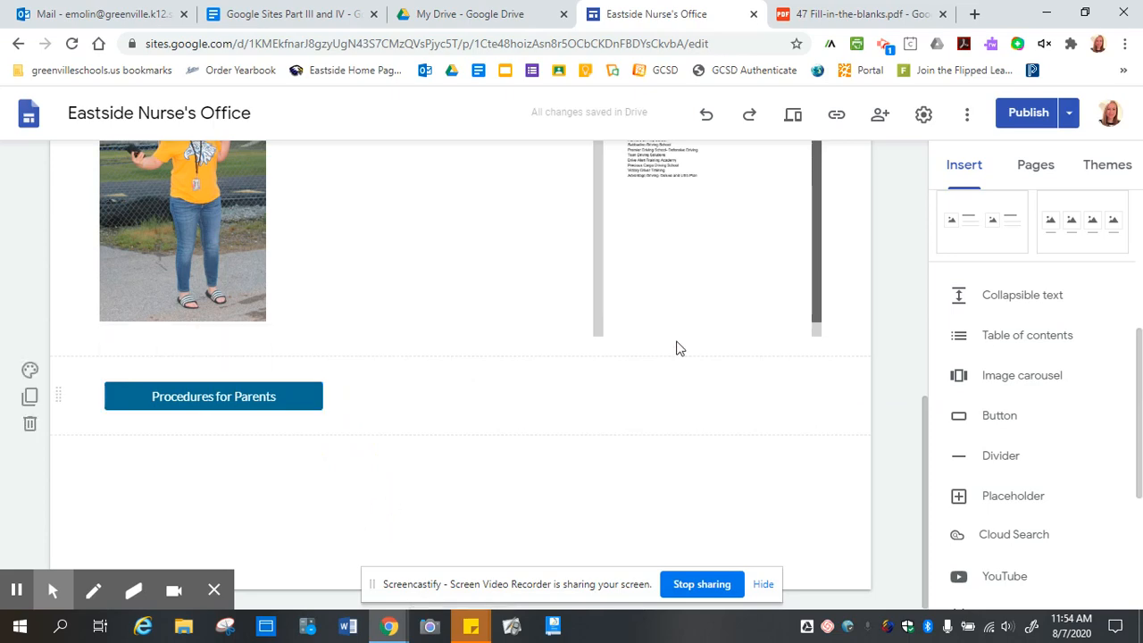
# Preview the Home page, test the Procedures for Parents button, return Home, then exit preview.
pyautogui.click(792, 117)
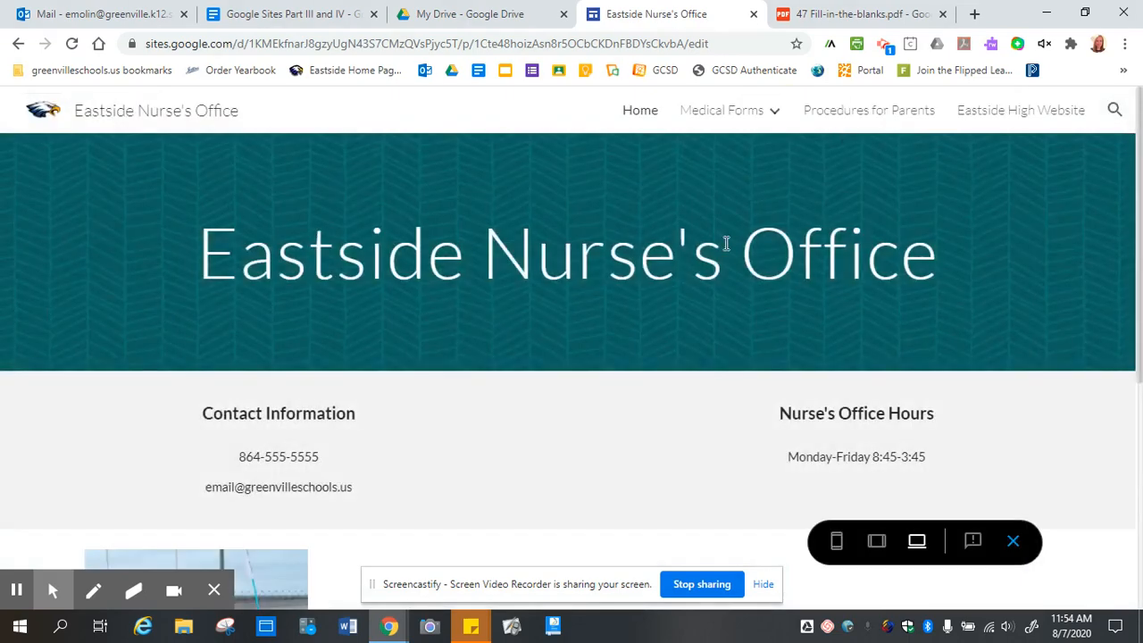
pyautogui.moveTo(722, 131)
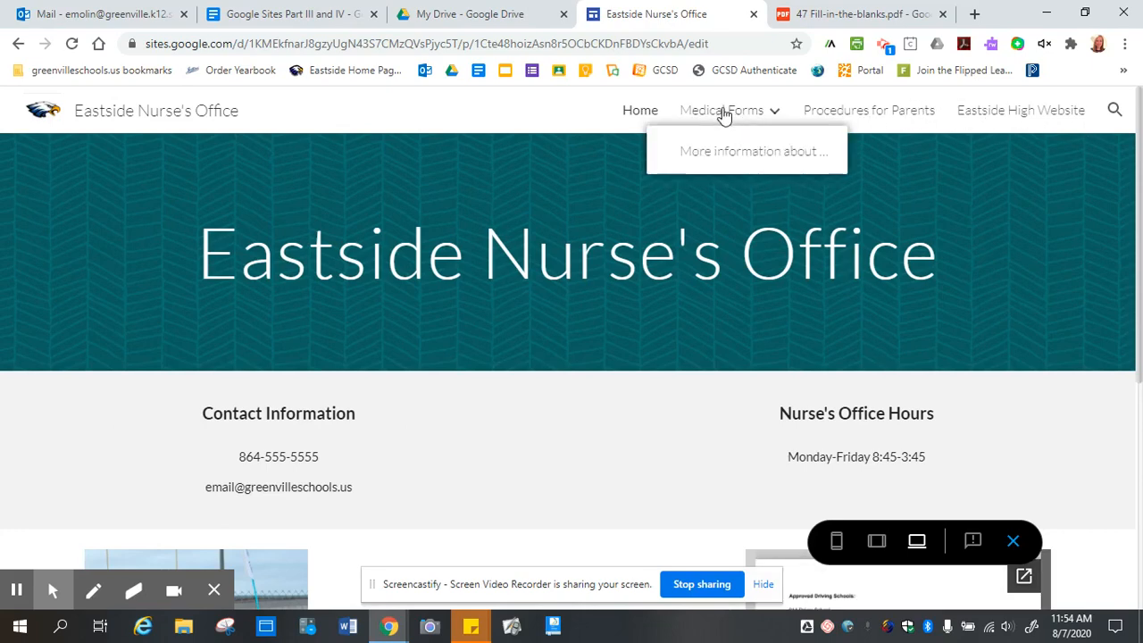
pyautogui.scroll(-4, 438, 500)
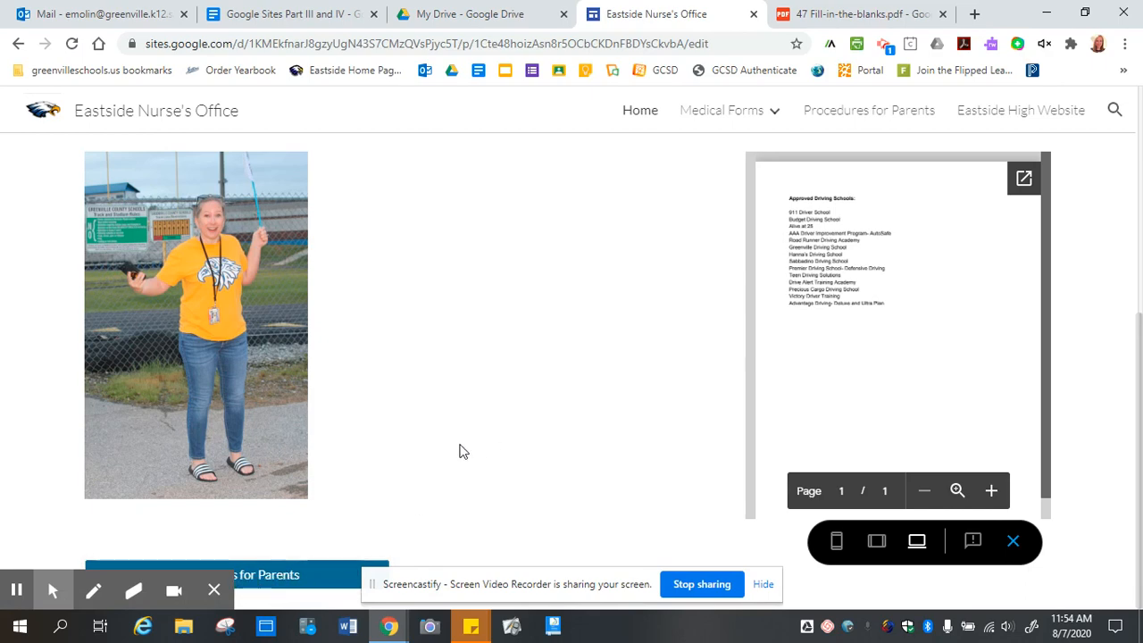
pyautogui.press('F11')
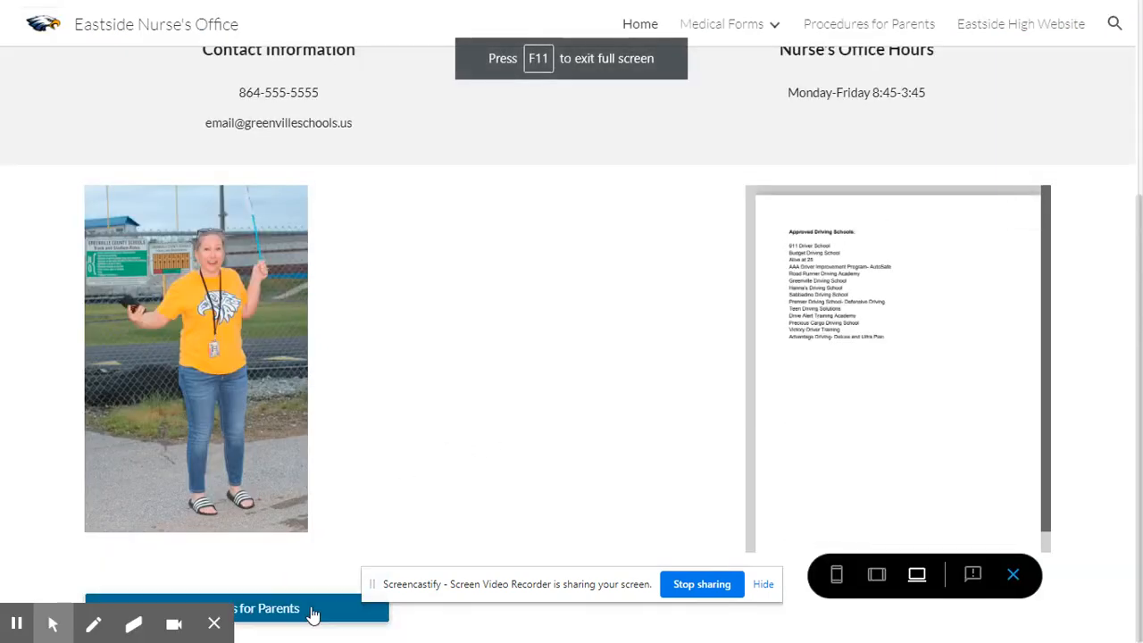
pyautogui.press('F11')
pyautogui.scroll(-3, 378, 462)
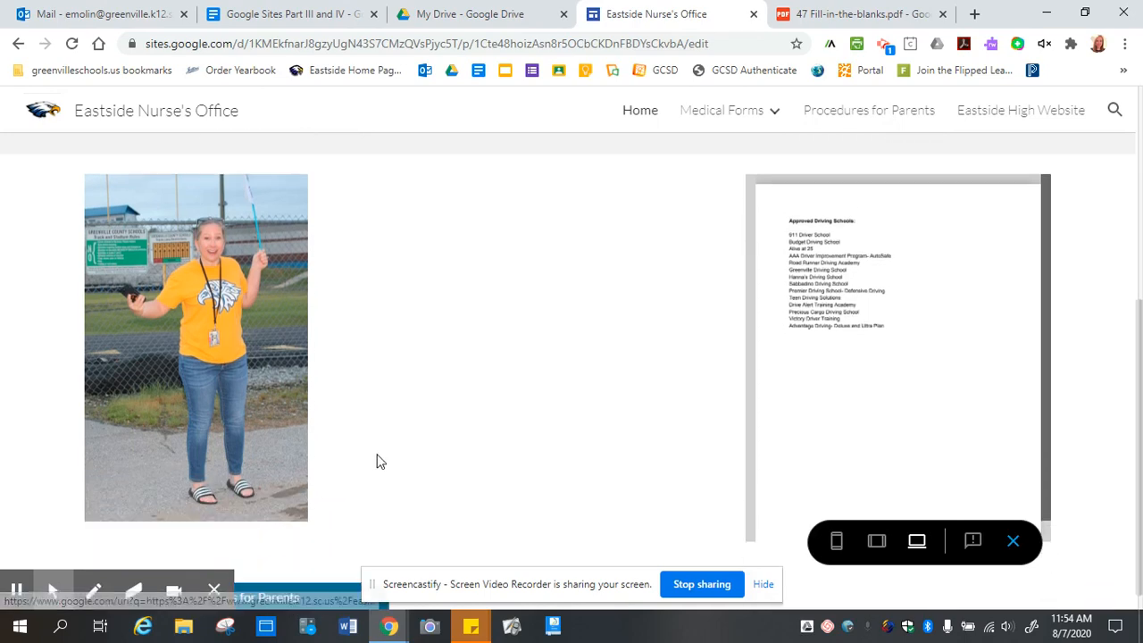
pyautogui.click(288, 579)
pyautogui.moveTo(774, 124)
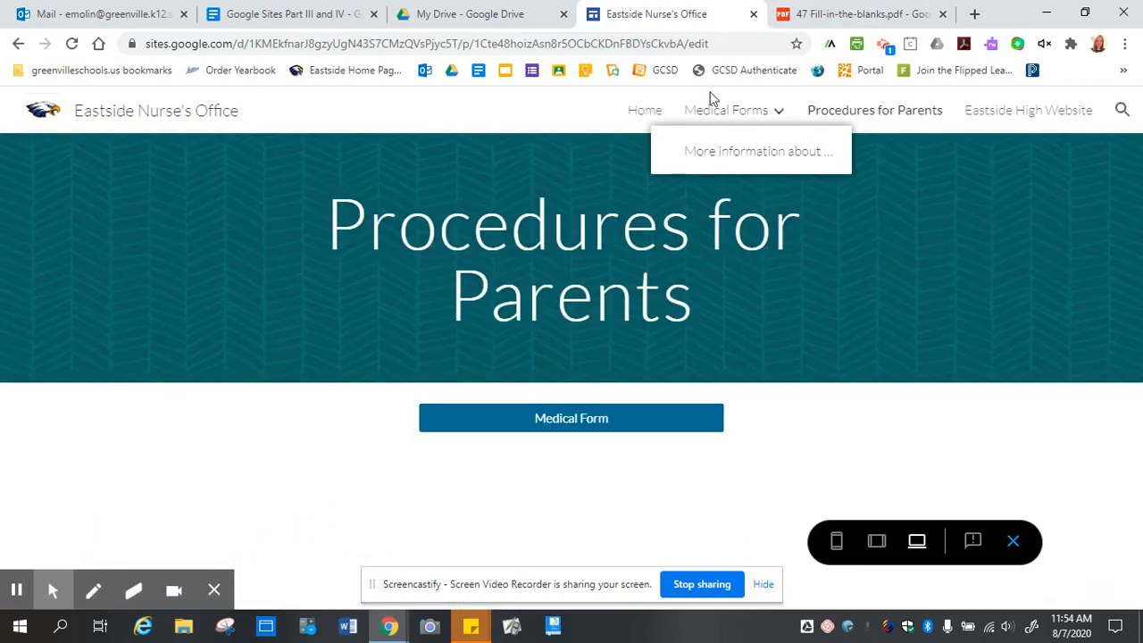
pyautogui.click(647, 116)
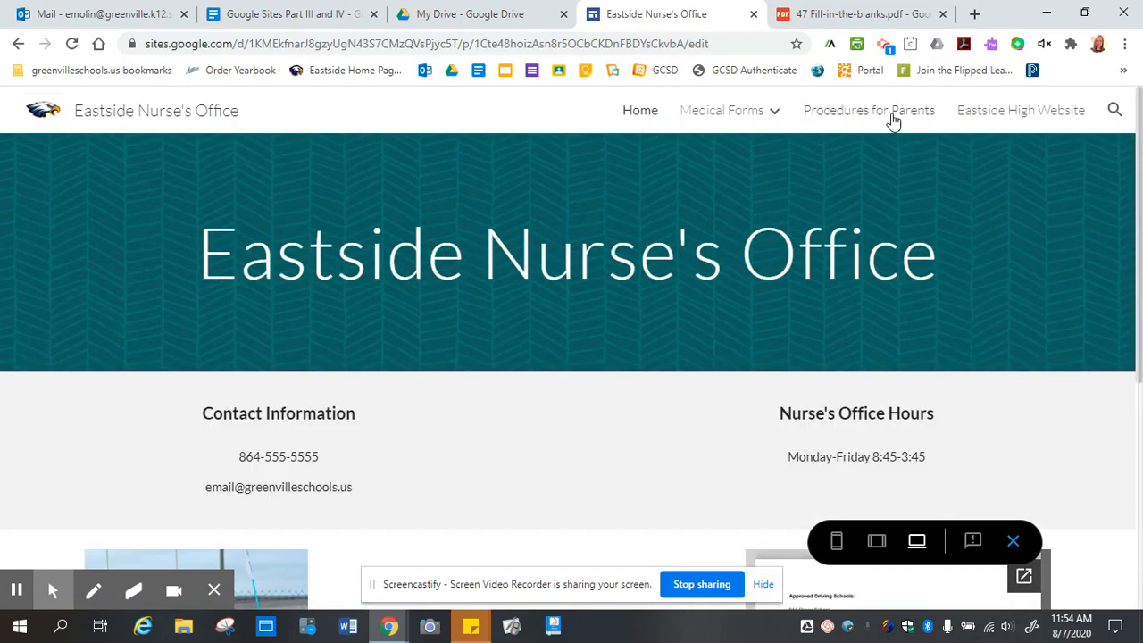
pyautogui.scroll(-5, 579, 393)
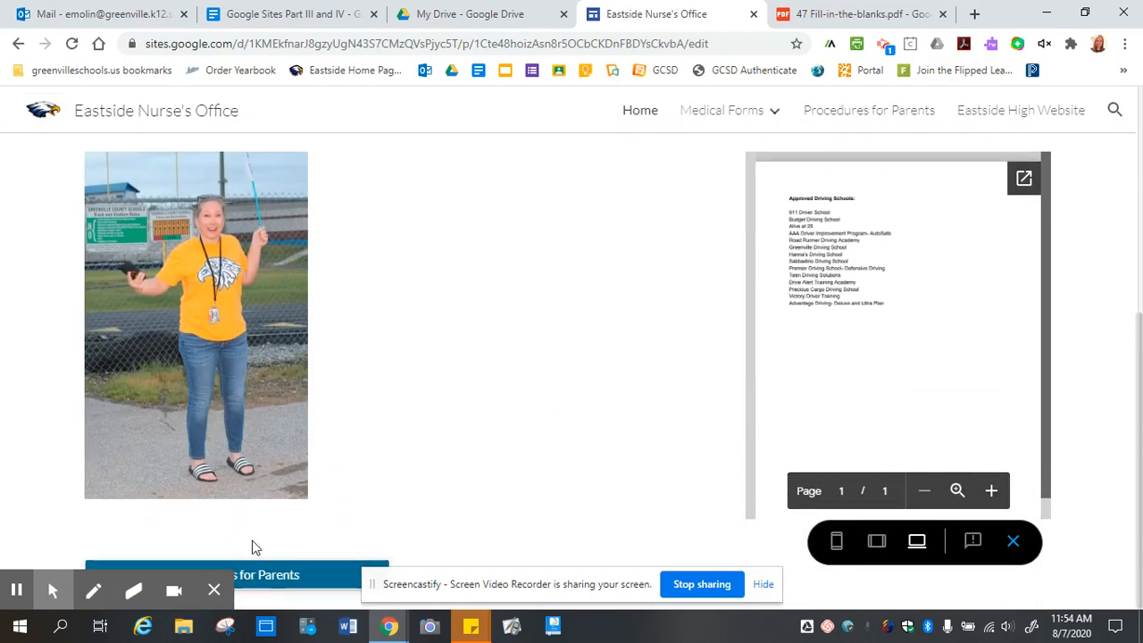
pyautogui.click(1013, 542)
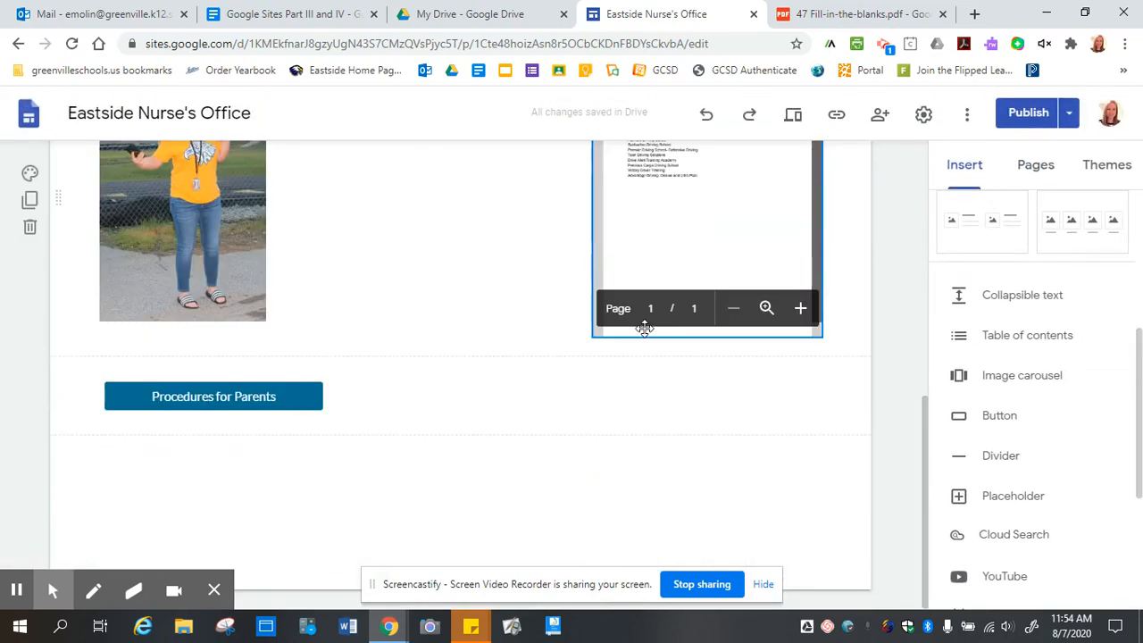
# Move the Procedures for Parents button to the centre, hide its page from navigation, and open it.
pyautogui.click(182, 402)
pyautogui.moveTo(182, 404); pyautogui.dragTo(498, 409)
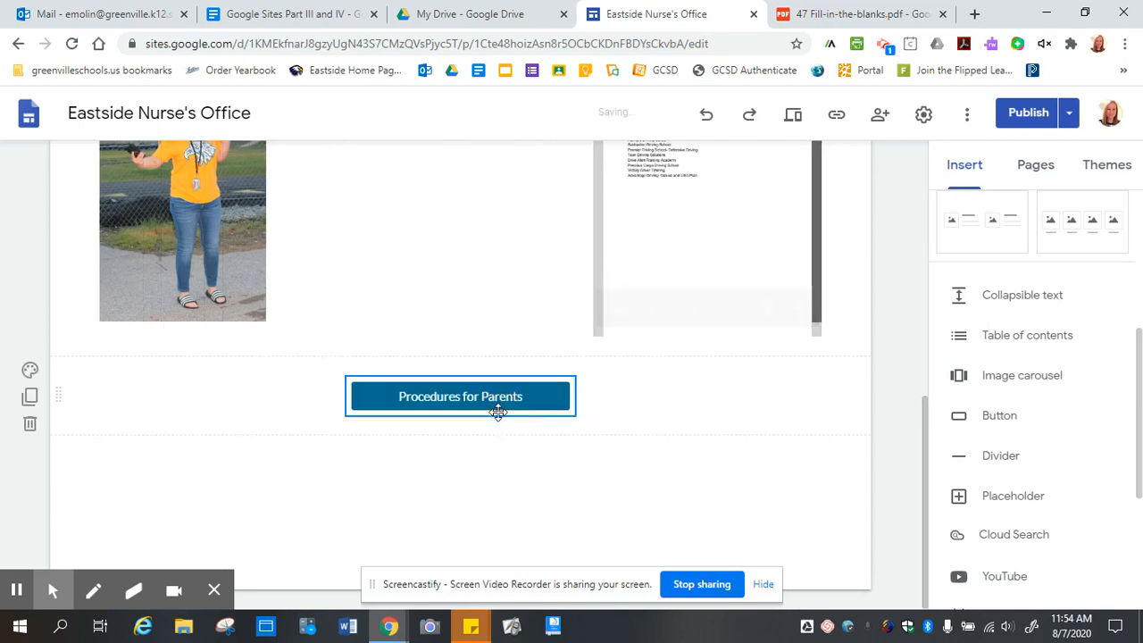
pyautogui.click(1036, 168)
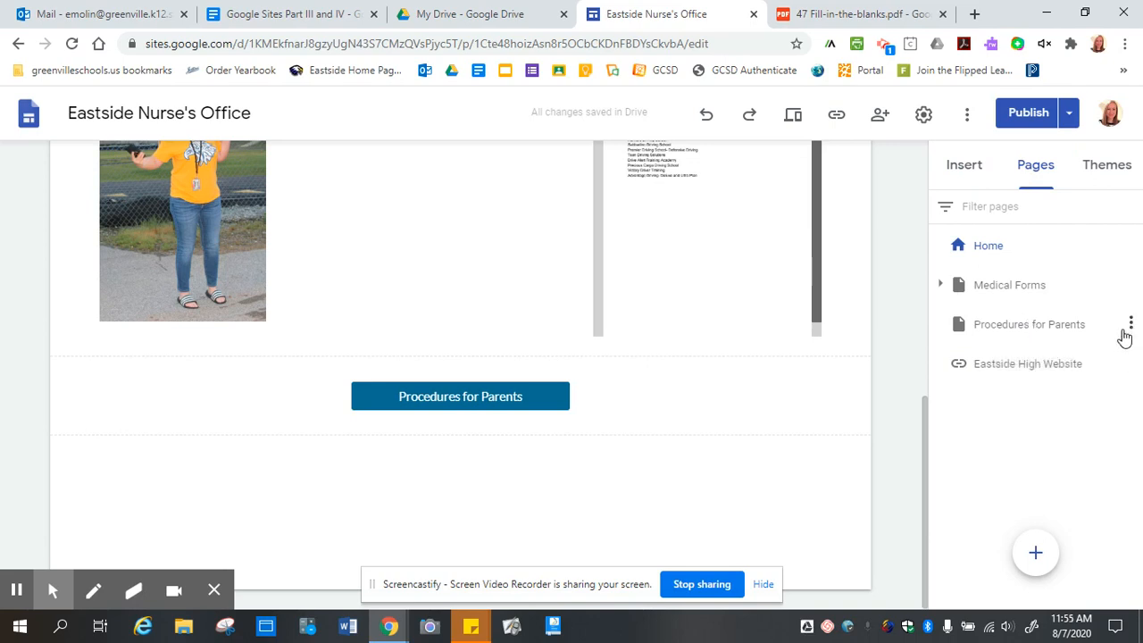
pyautogui.click(1131, 325)
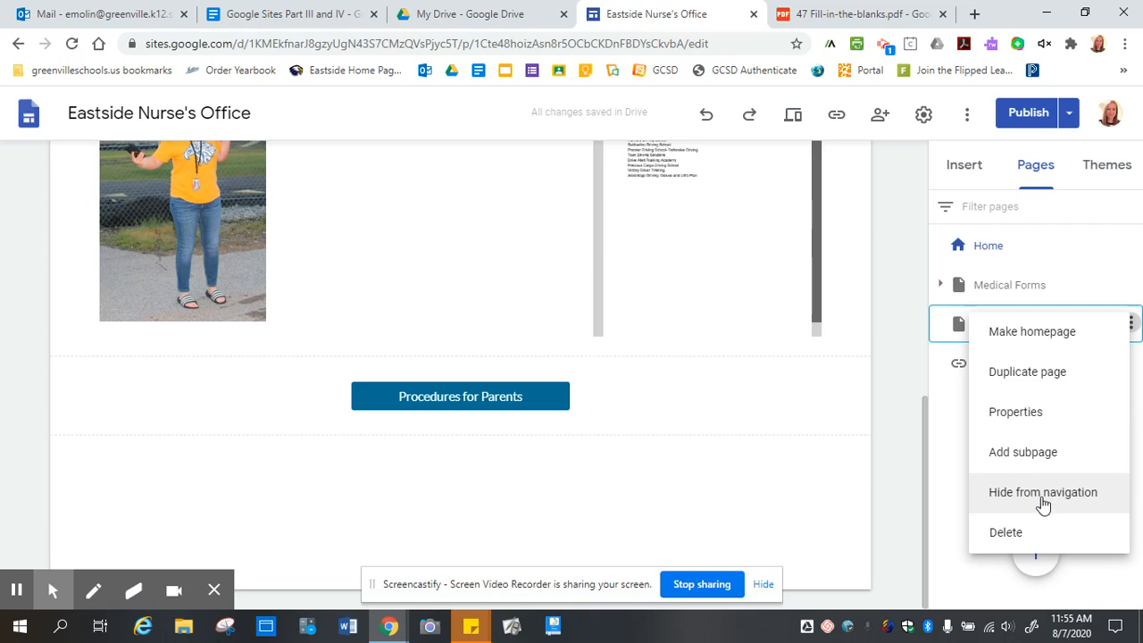
pyautogui.click(1042, 503)
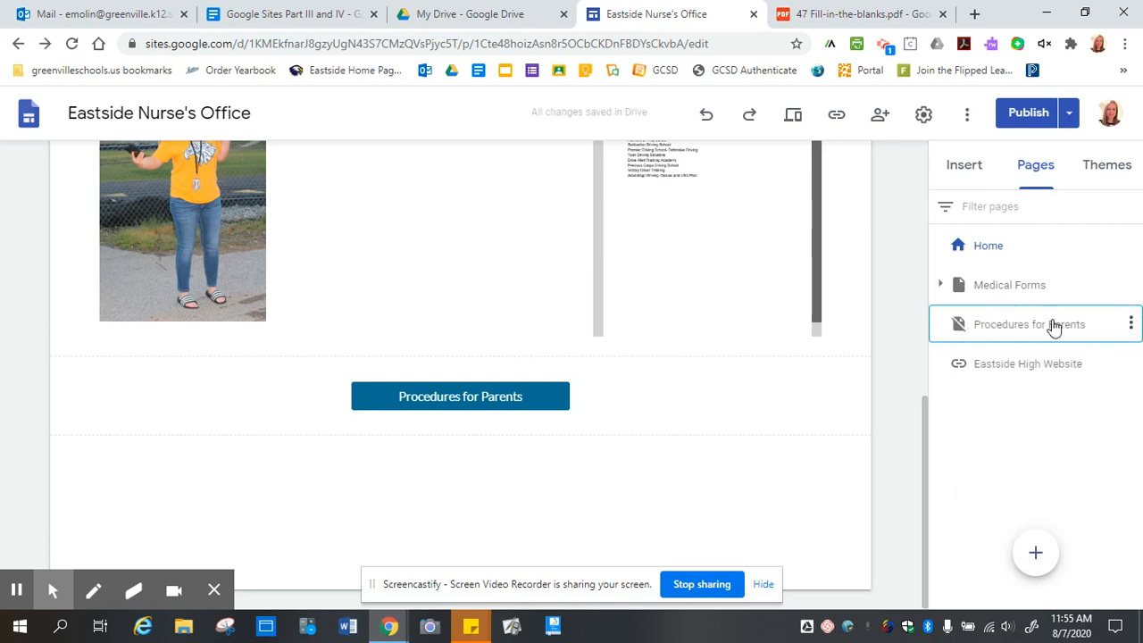
pyautogui.click(1009, 326)
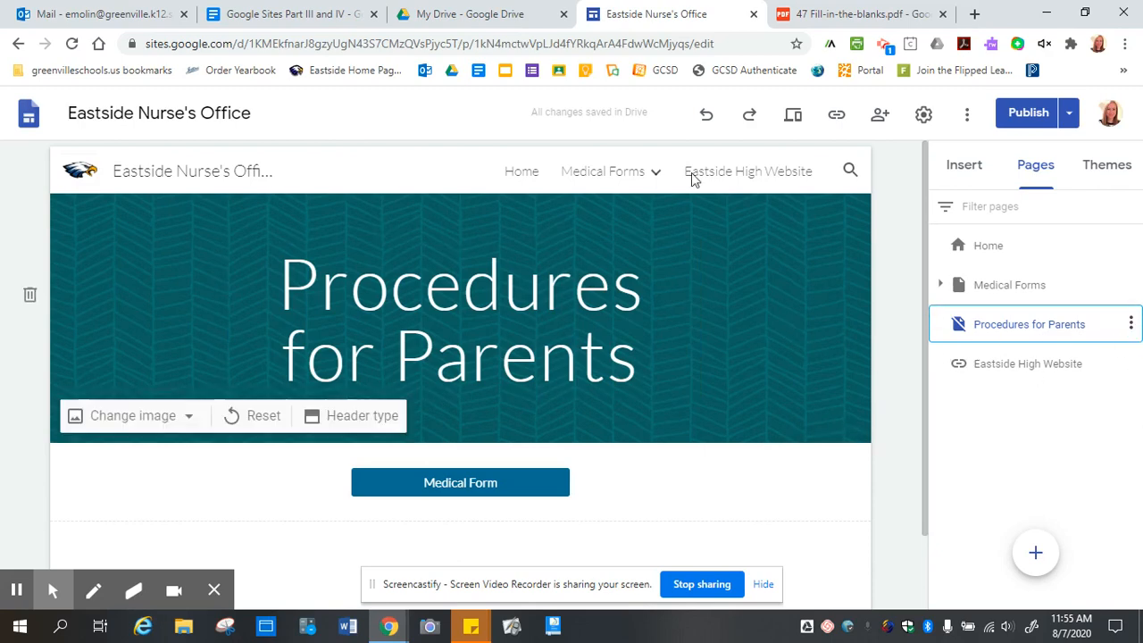
pyautogui.moveTo(620, 174)
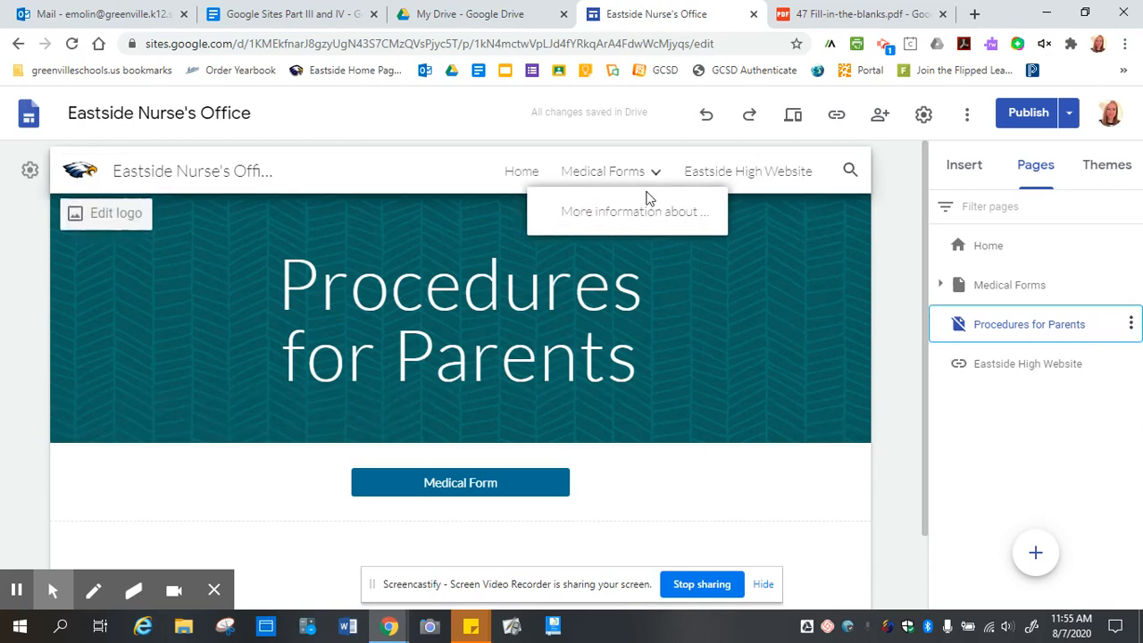
# In preview, follow the Home page button to the hidden Procedures for Parents page, then exit preview.
pyautogui.click(794, 114)
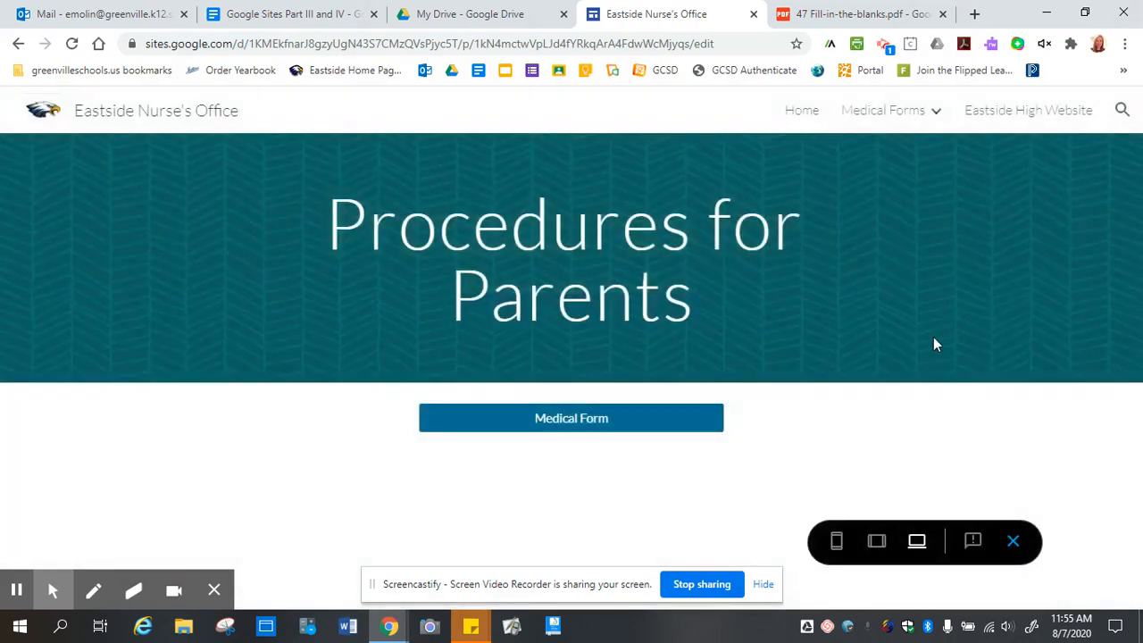
pyautogui.click(800, 112)
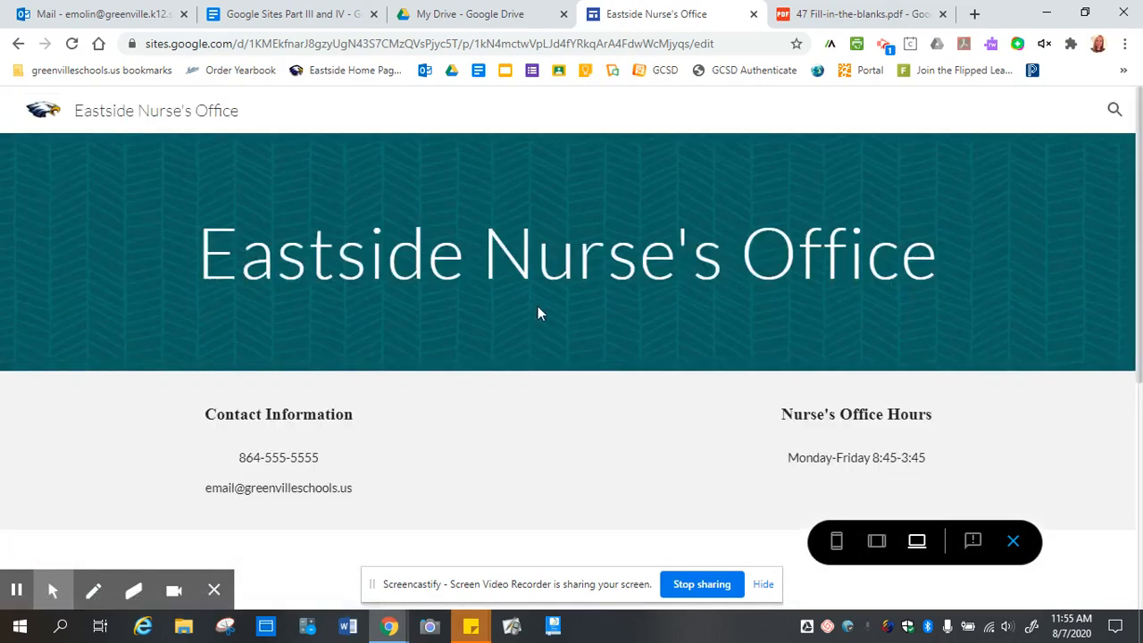
pyautogui.scroll(-5, 598, 173)
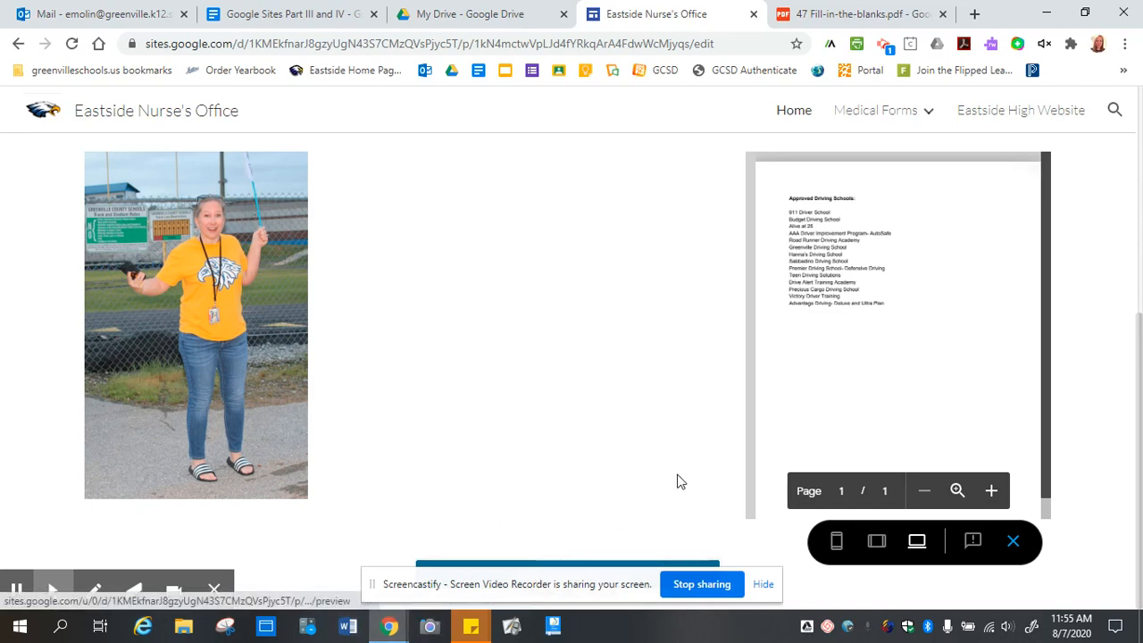
pyautogui.click(577, 564)
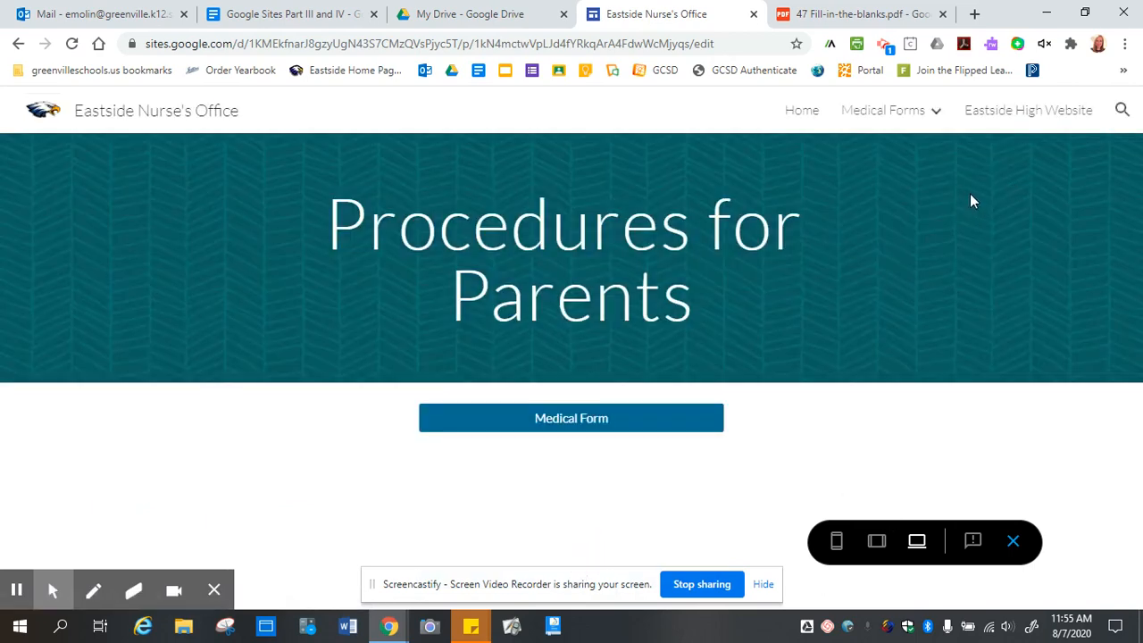
pyautogui.click(808, 112)
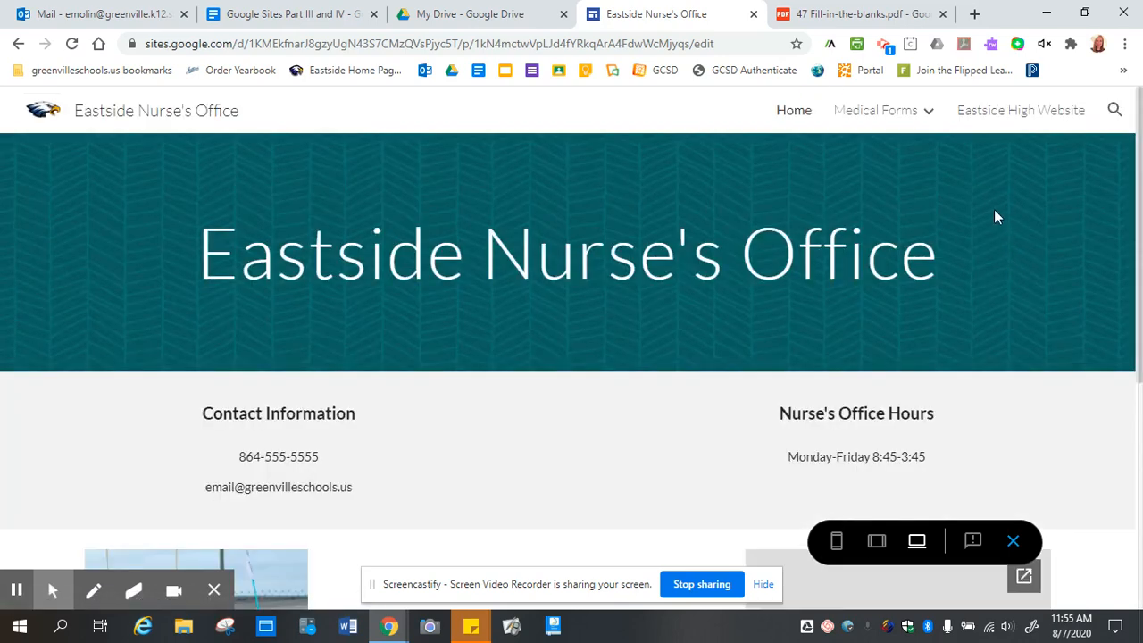
pyautogui.scroll(-5, 995, 212)
pyautogui.click(1015, 543)
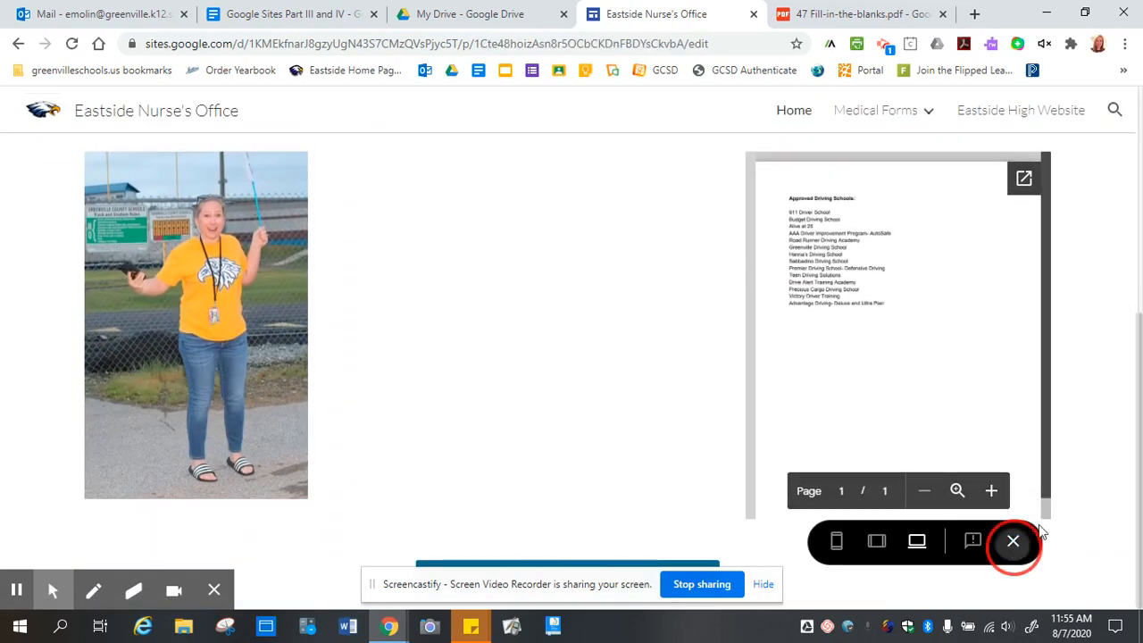
# Set the Procedures for Parents page to Show in navigation from the Pages list.
pyautogui.scroll(-6, 750, 394)
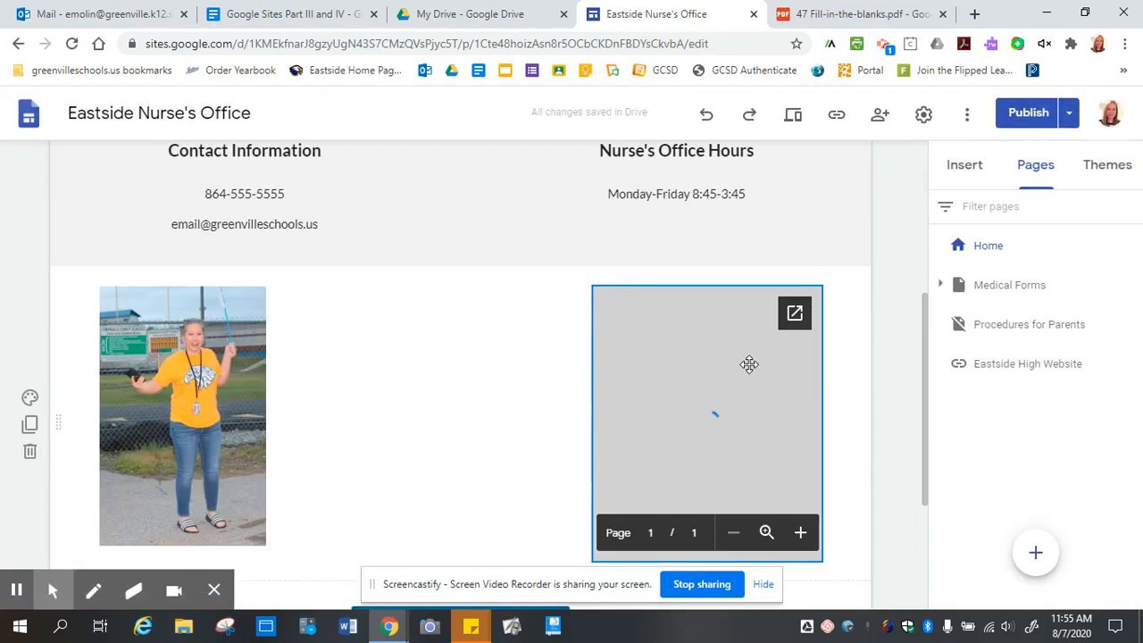
pyautogui.scroll(3, 828, 232)
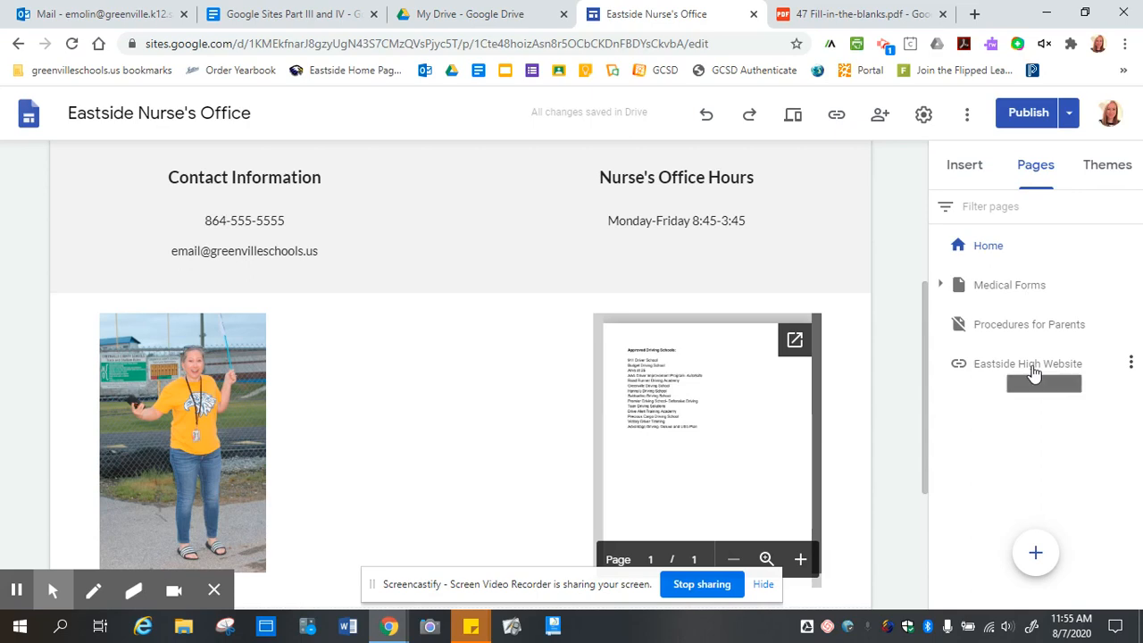
pyautogui.scroll(-3, 756, 398)
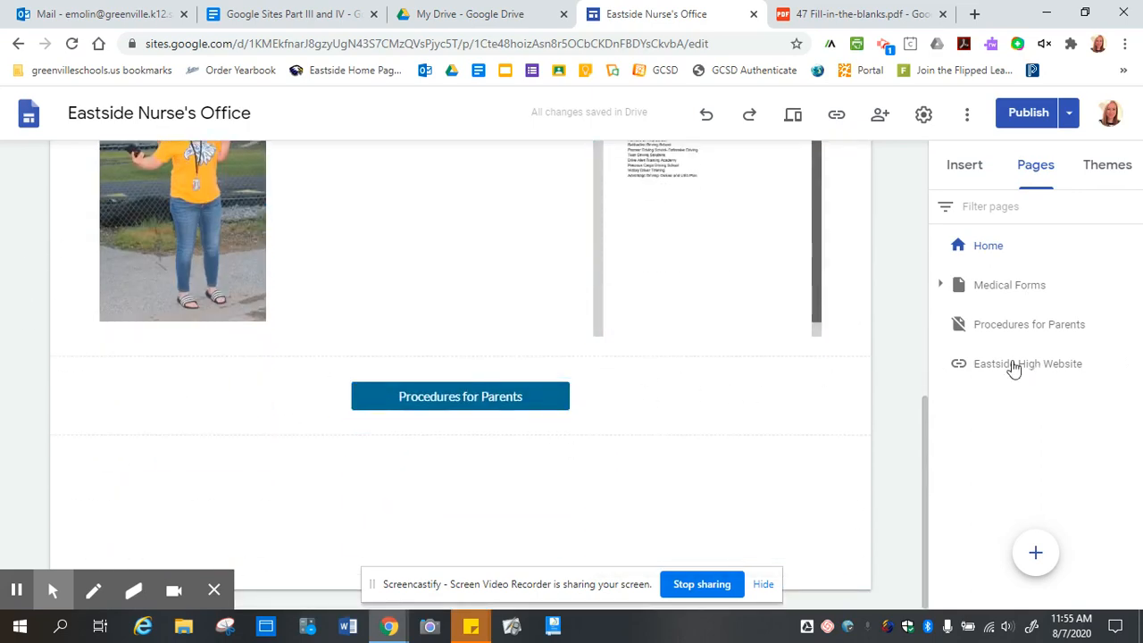
pyautogui.moveTo(1118, 375)
pyautogui.click(1130, 284)
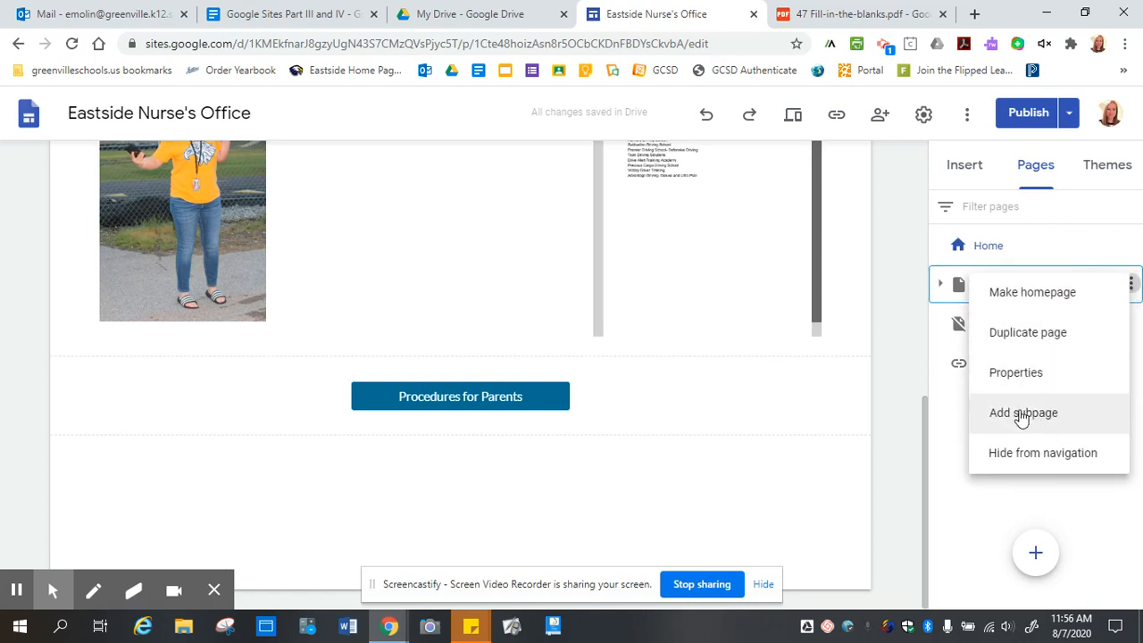
pyautogui.click(833, 515)
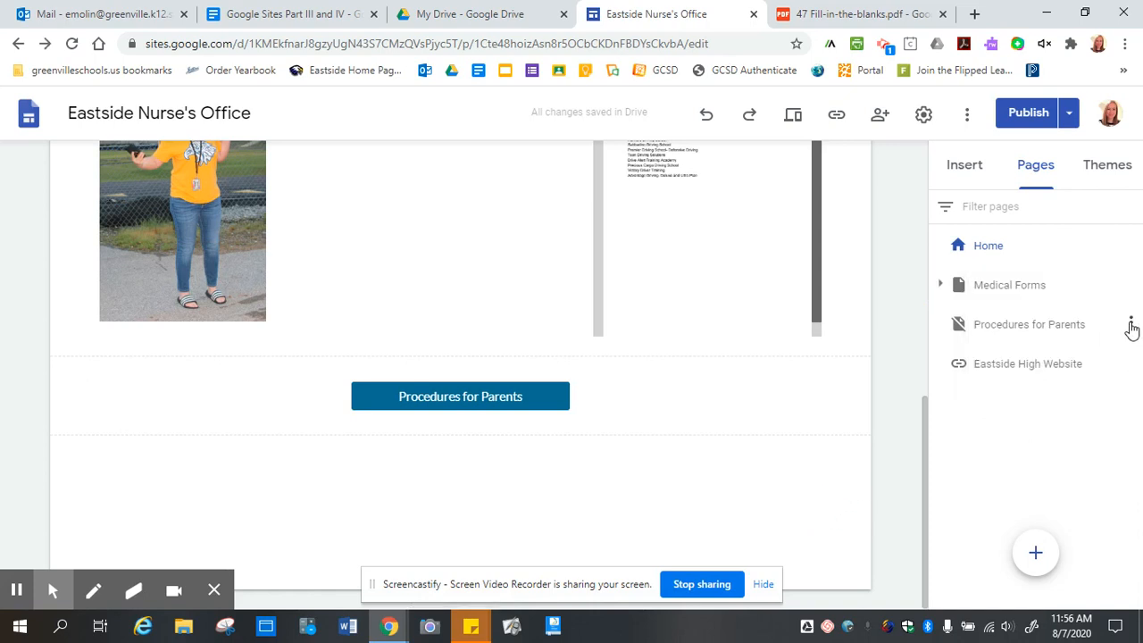
pyautogui.click(1132, 324)
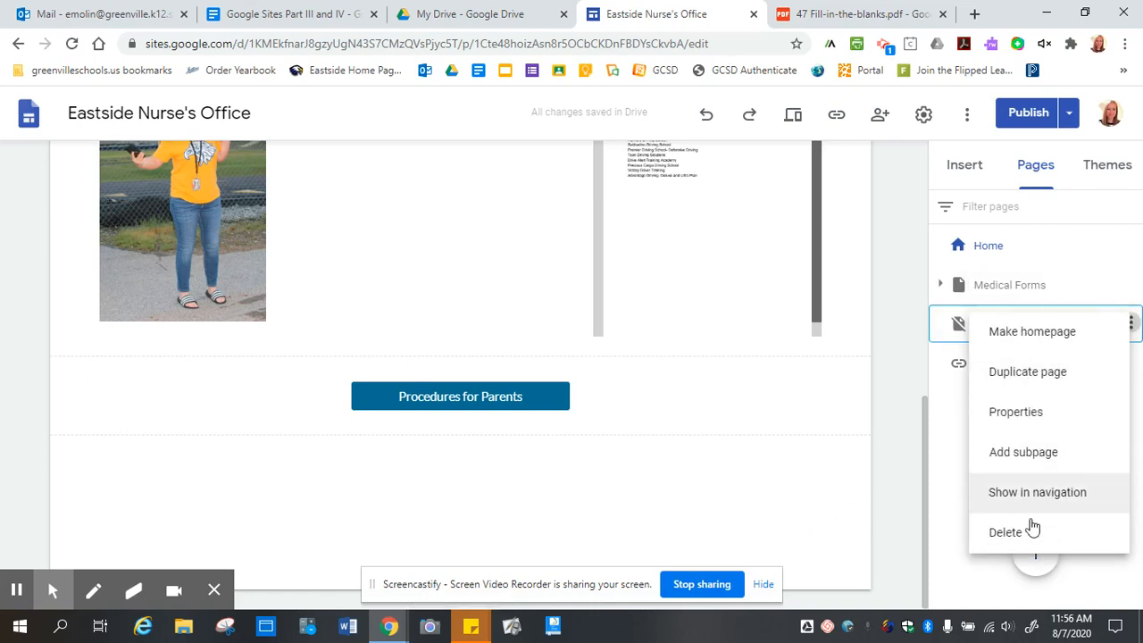
pyautogui.click(1035, 506)
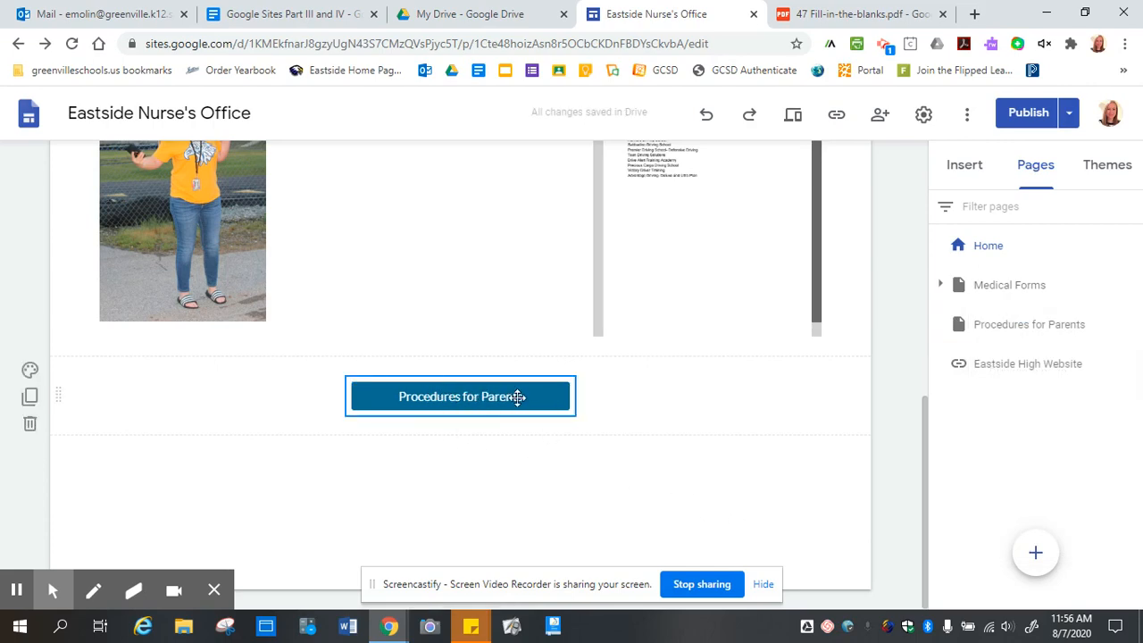
pyautogui.scroll(6, 497, 399)
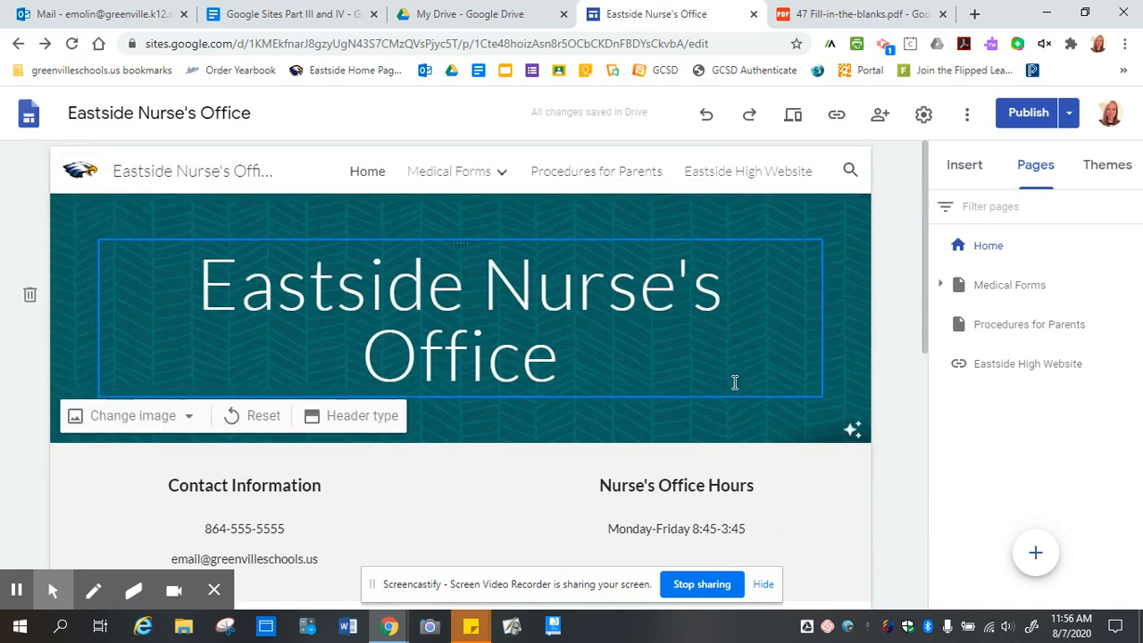
# Add a narrow 'Procedures for Parents' text box beside the button on the Home page.
pyautogui.scroll(-5, 740, 366)
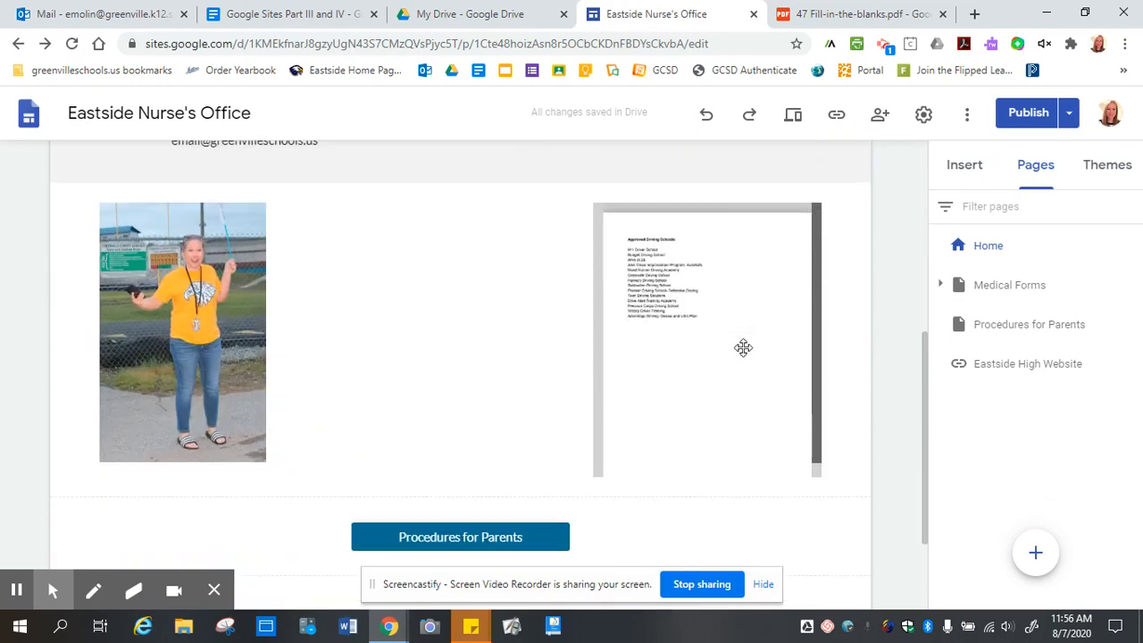
pyautogui.scroll(-2, 744, 348)
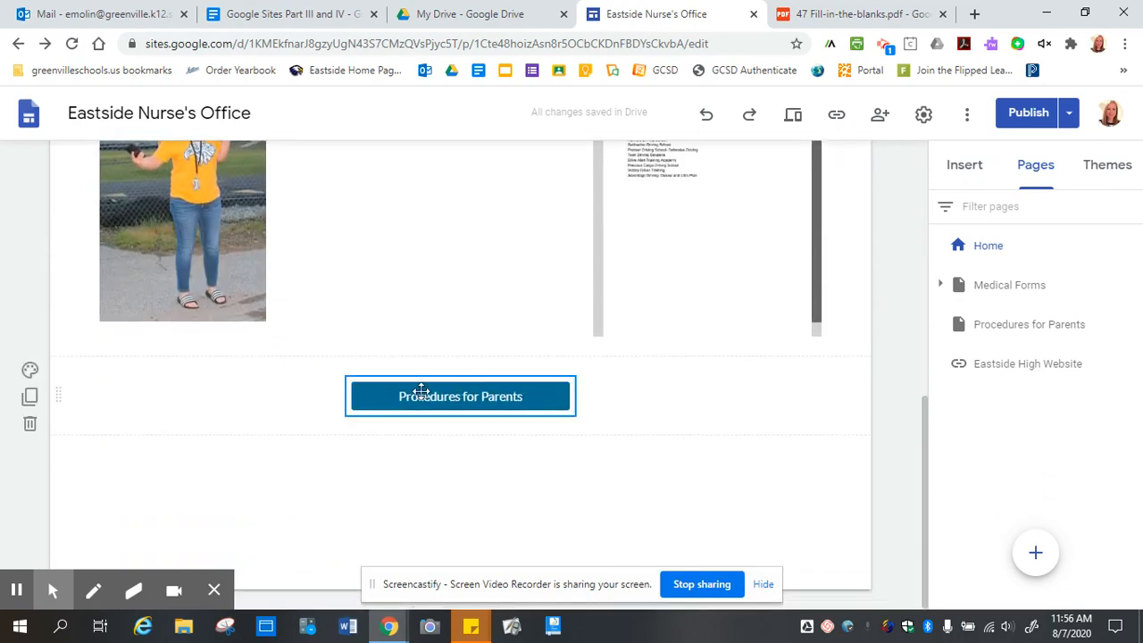
pyautogui.doubleClick(112, 399)
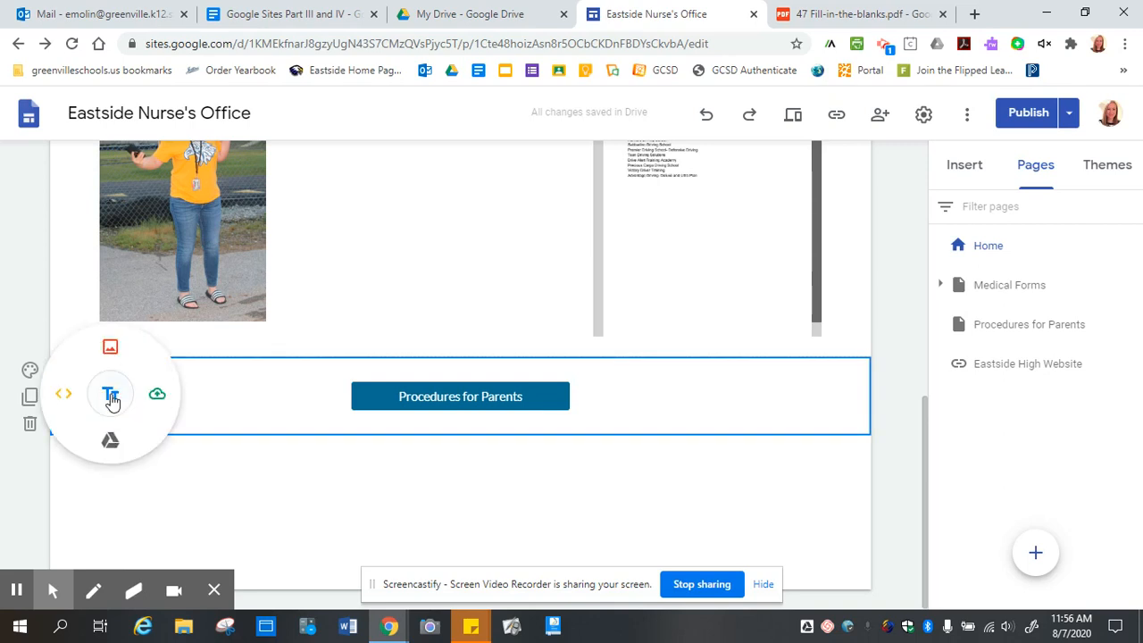
pyautogui.click(111, 399)
pyautogui.write('P')
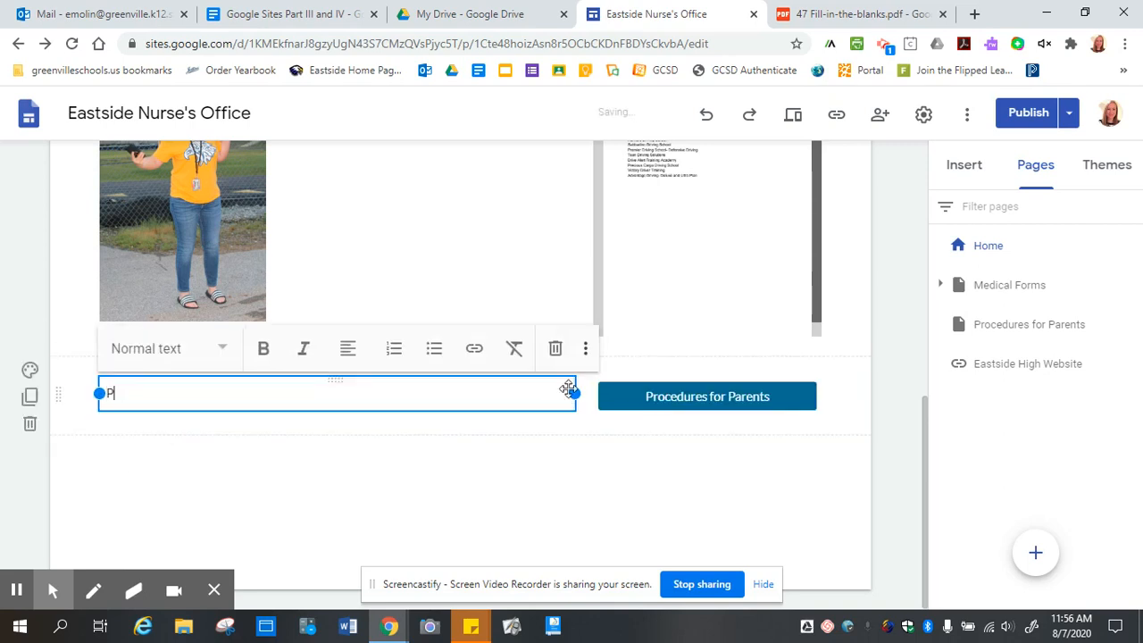
pyautogui.write('rocedures For P')
pyautogui.press('BackSpace')
pyautogui.press('BackSpace')
pyautogui.write('for')
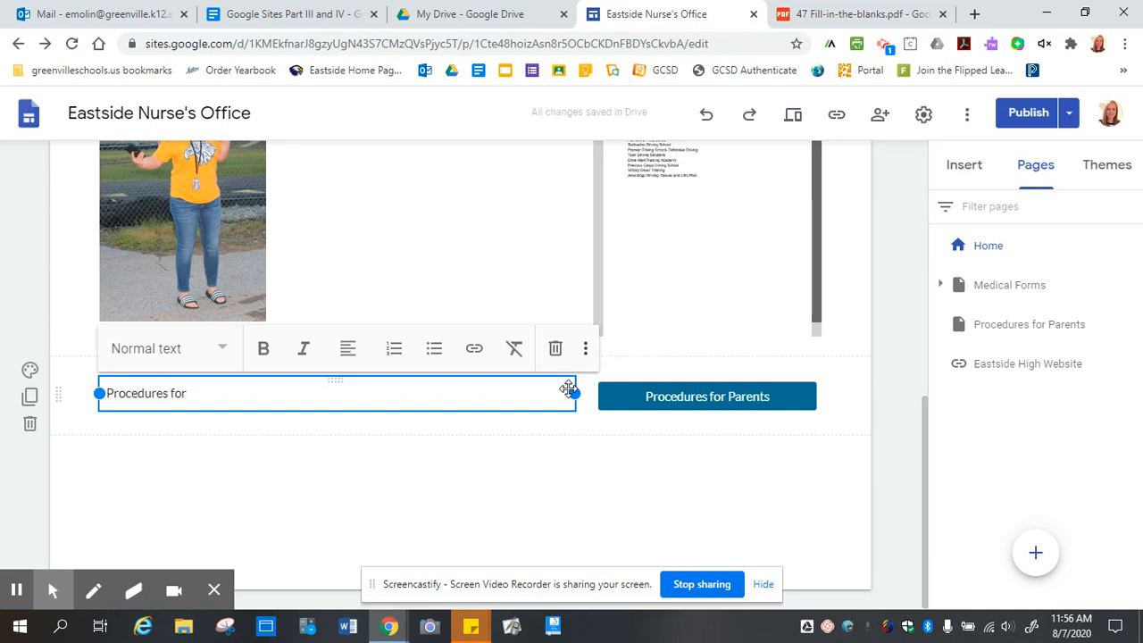
pyautogui.write(' Parents')
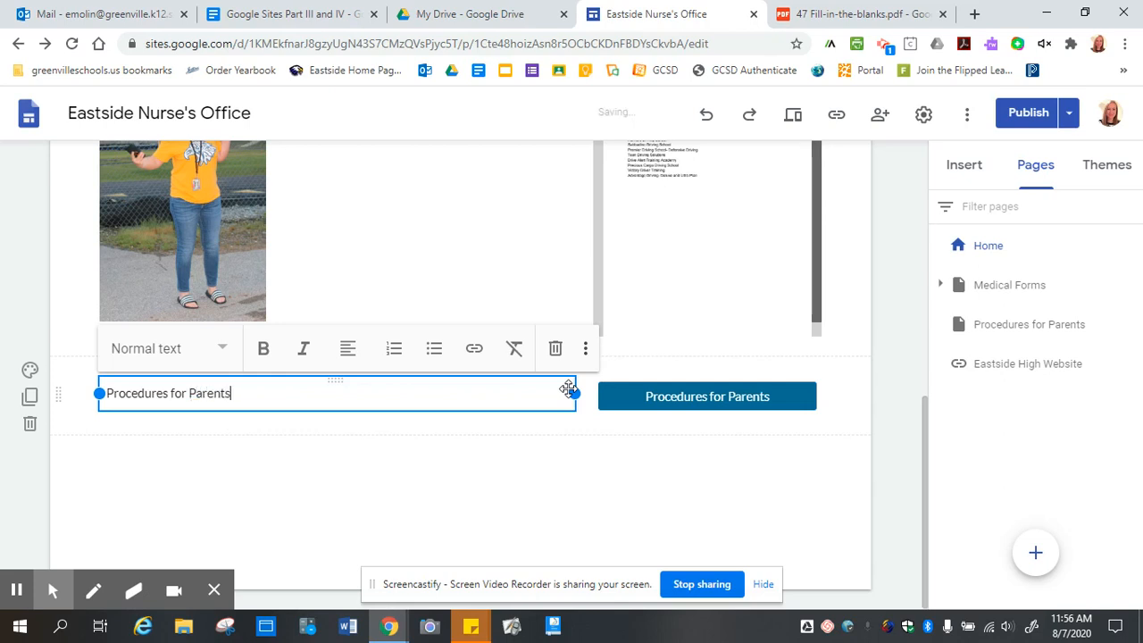
pyautogui.moveTo(574, 394); pyautogui.dragTo(247, 409)
# Link the text to the Procedures for Parents page and delete the plain duplicate text.
pyautogui.click(475, 348)
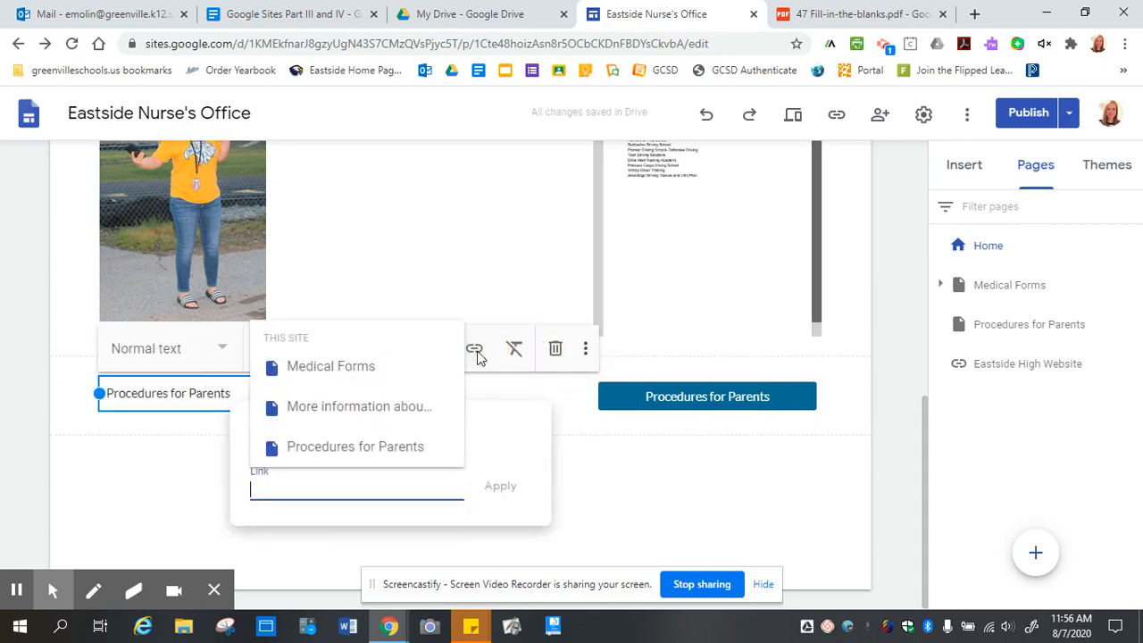
pyautogui.click(348, 449)
pyautogui.click(514, 490)
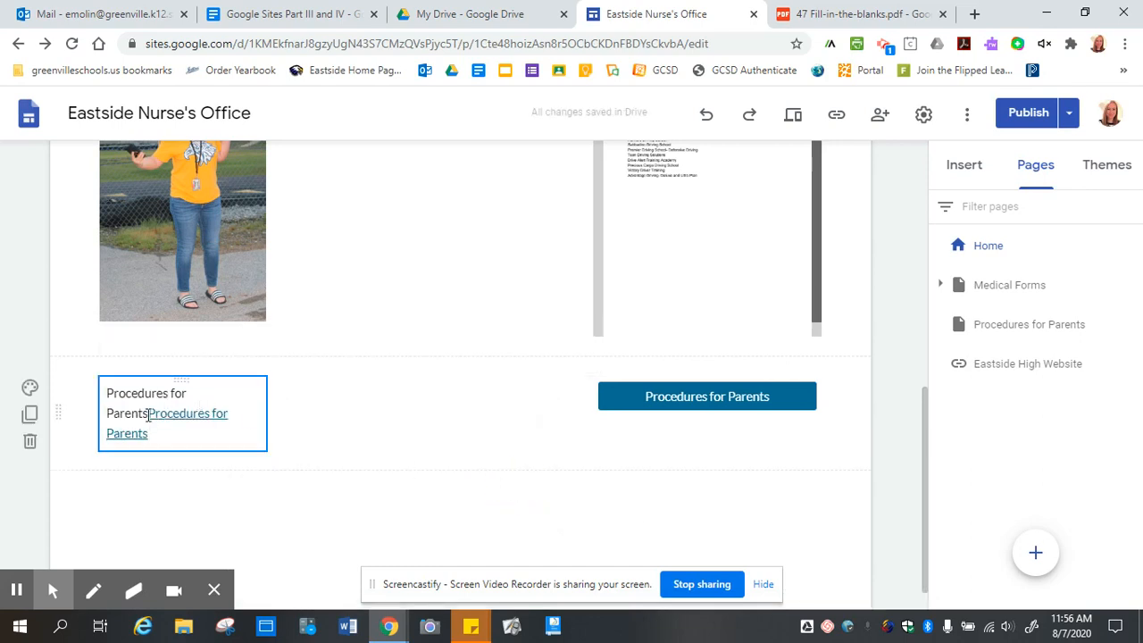
pyautogui.moveTo(148, 416); pyautogui.dragTo(102, 389)
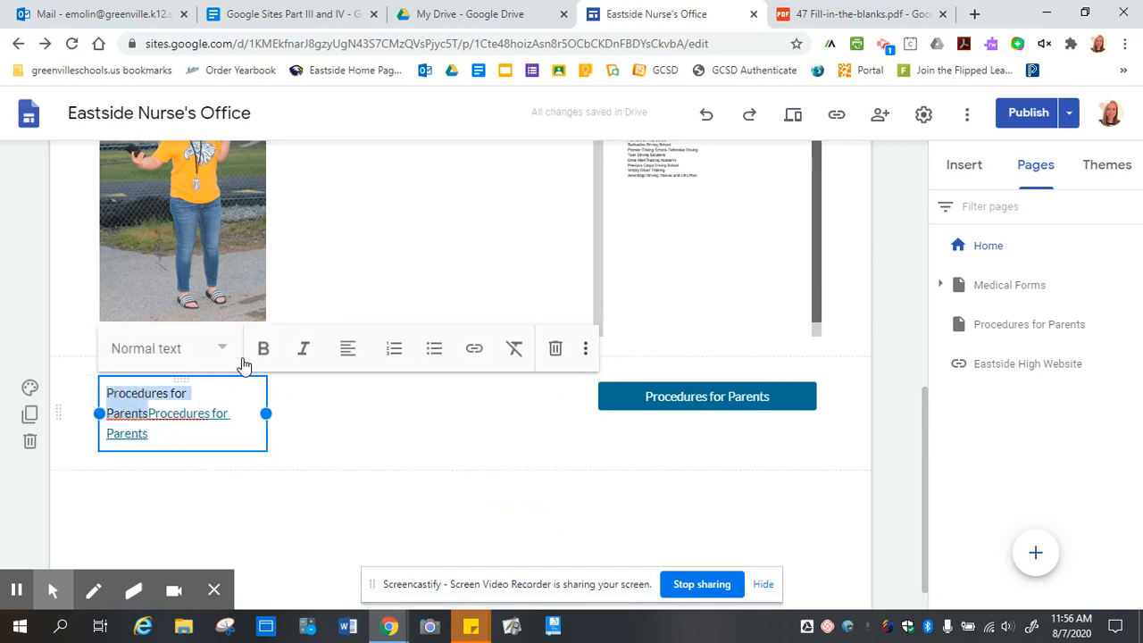
pyautogui.press('BackSpace')
pyautogui.click(281, 488)
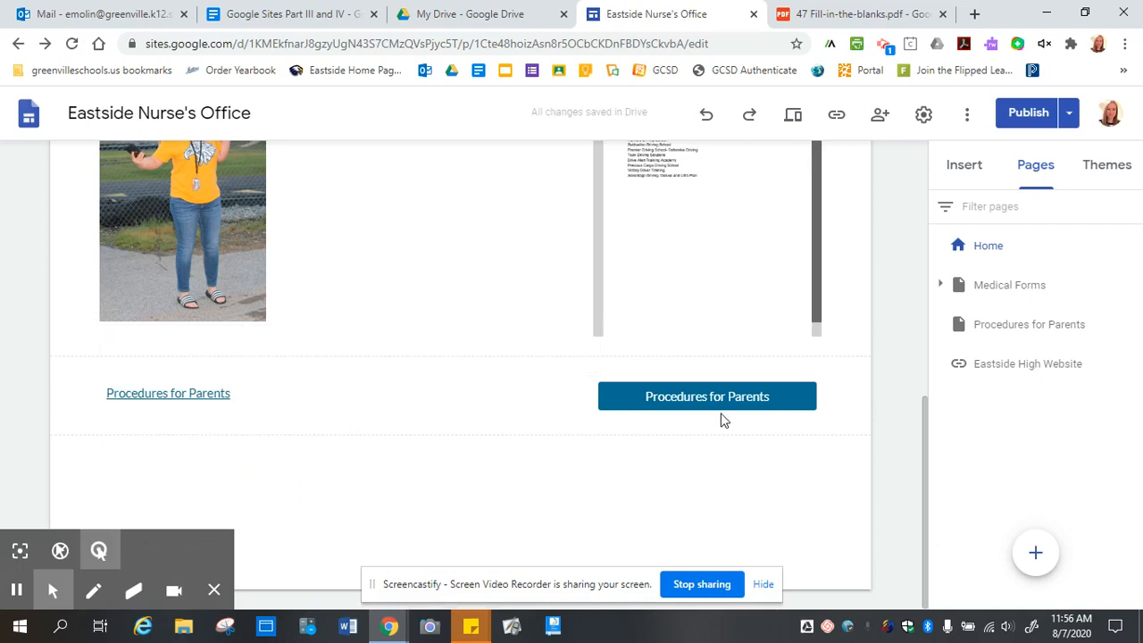
pyautogui.click(176, 399)
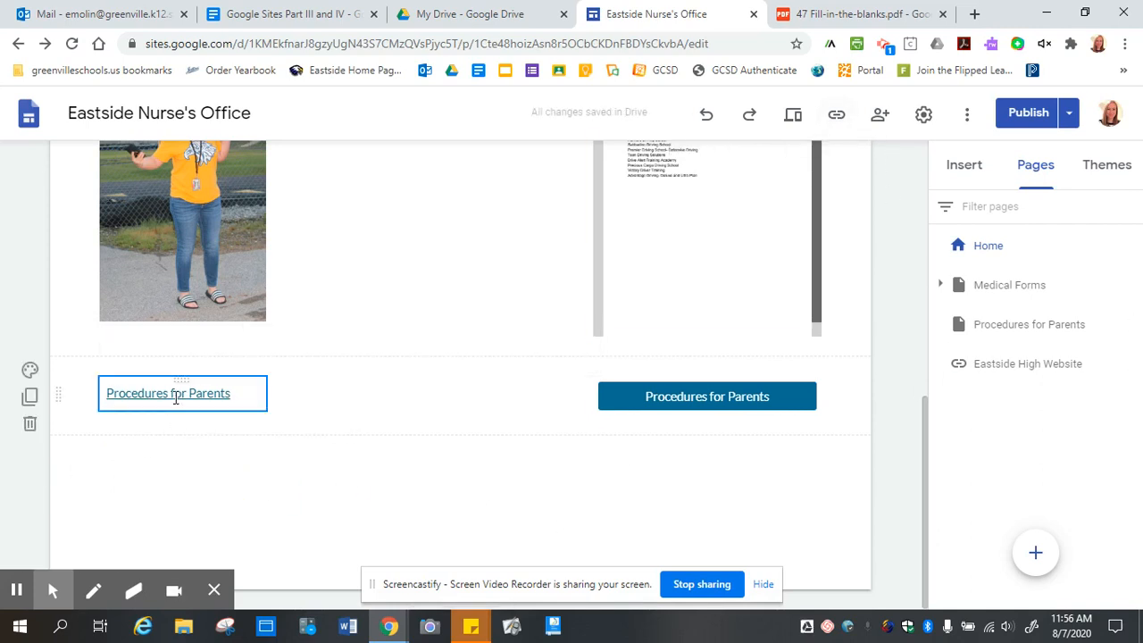
pyautogui.click(792, 118)
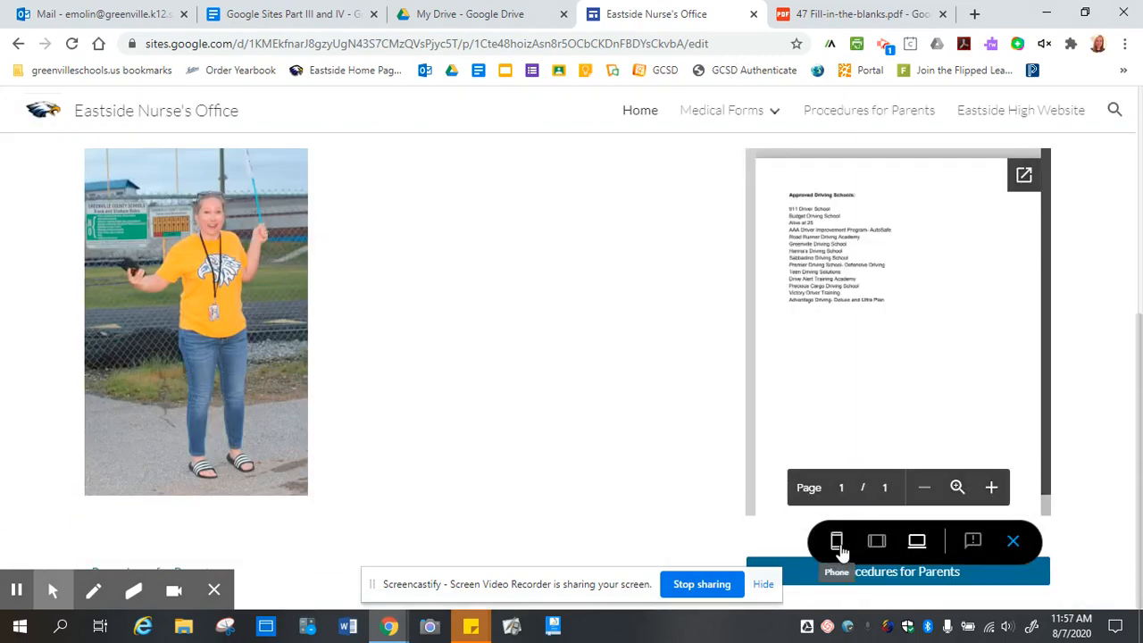
pyautogui.click(837, 542)
pyautogui.scroll(-5, 658, 441)
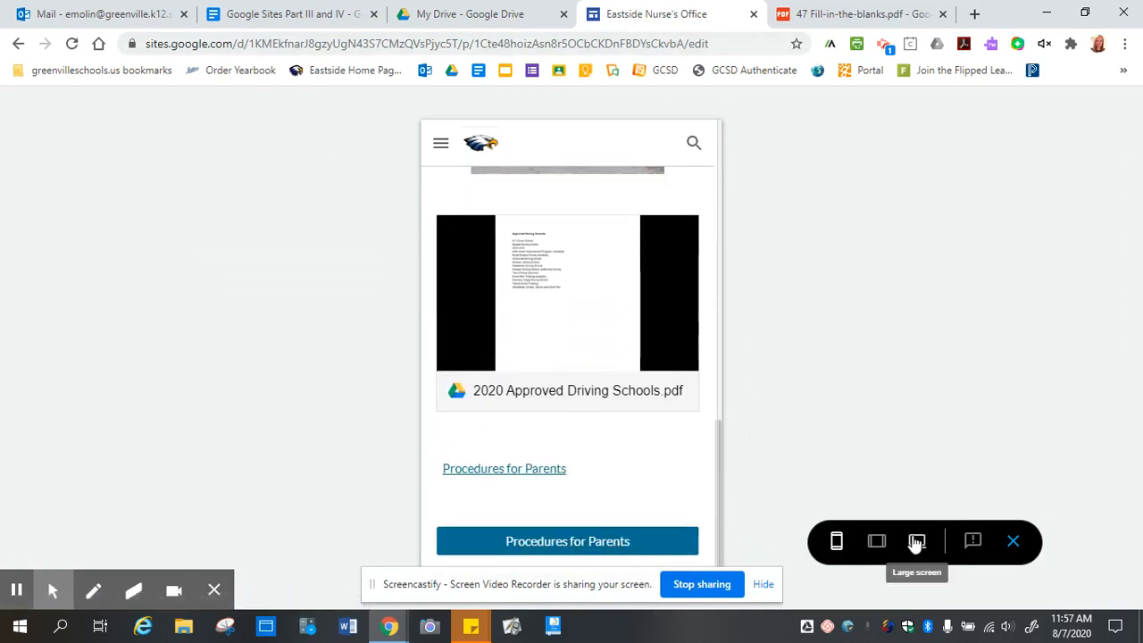
pyautogui.click(1014, 541)
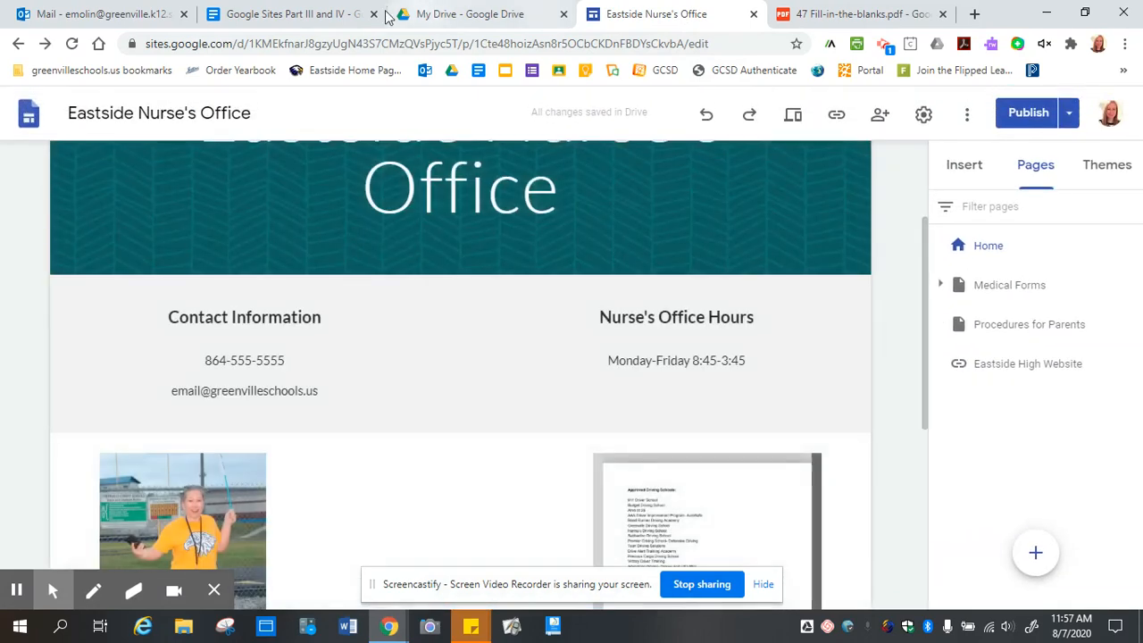
# Check the Google Sites Part III and IV document, then return to the site's Insert panel.
pyautogui.click(268, 14)
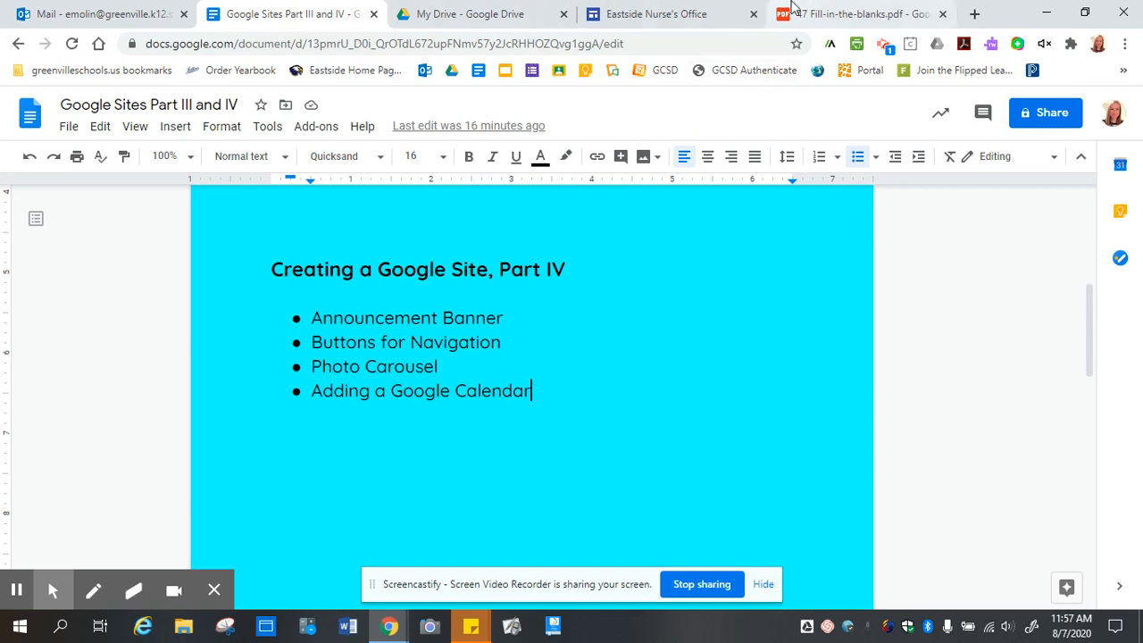
pyautogui.click(672, 24)
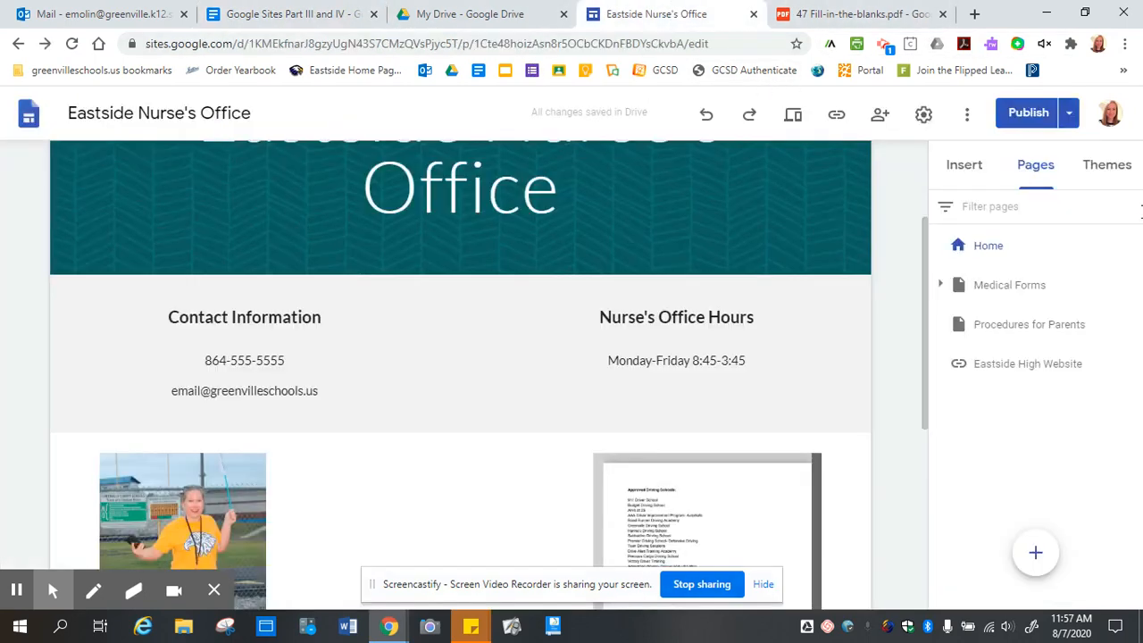
pyautogui.scroll(-4, 421, 509)
pyautogui.scroll(-1, 446, 460)
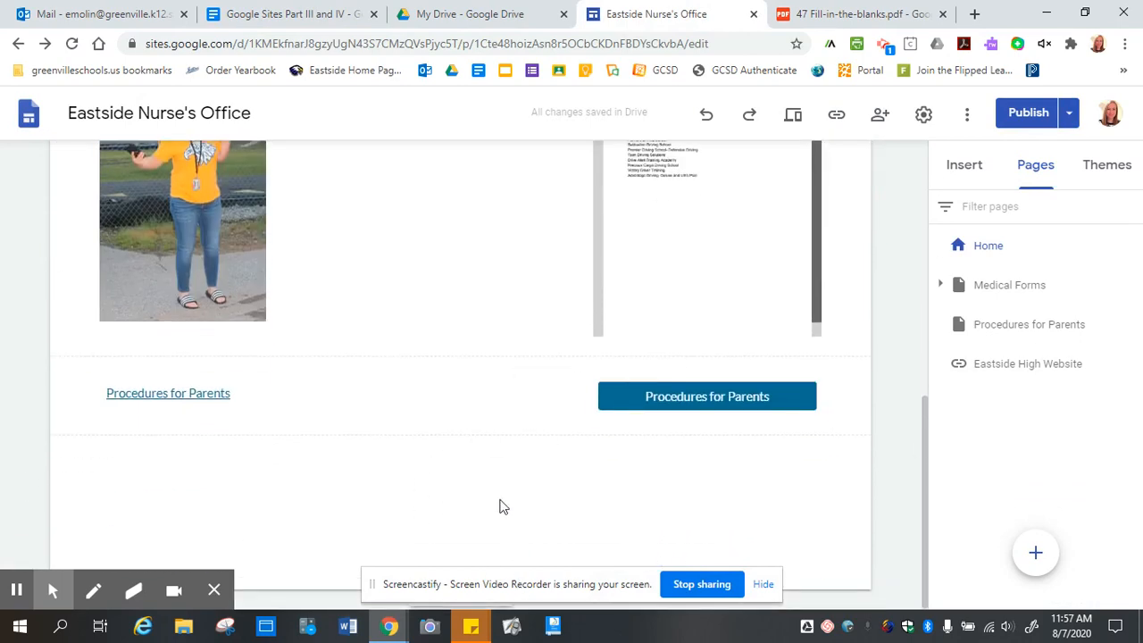
pyautogui.scroll(1, 393, 393)
pyautogui.scroll(4, 390, 393)
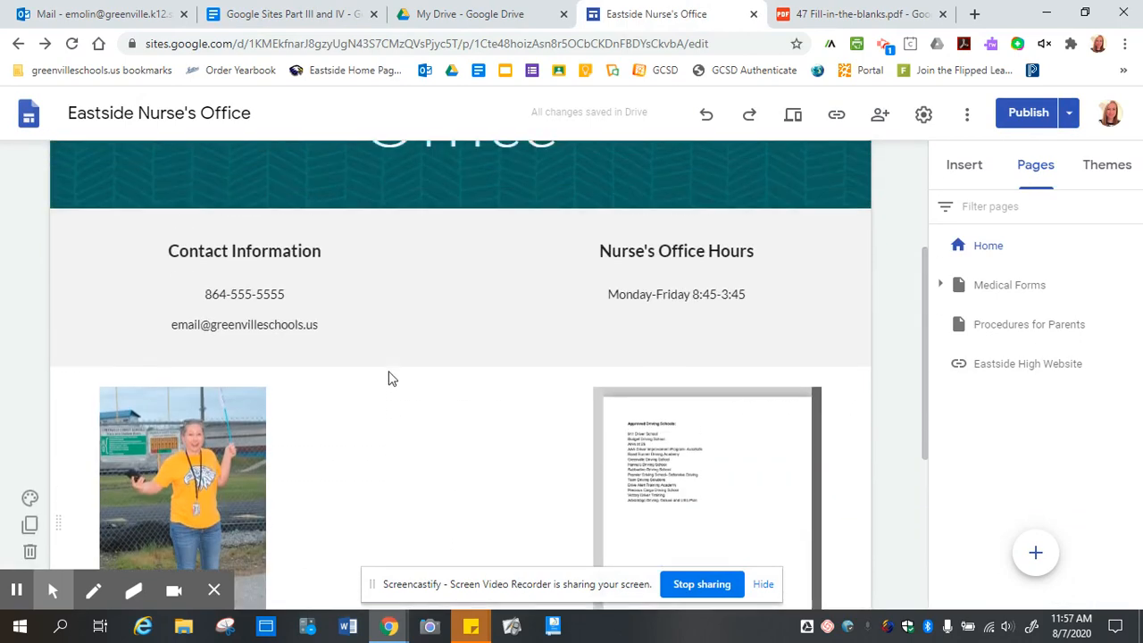
pyautogui.scroll(-3, 395, 365)
pyautogui.scroll(-2, 625, 294)
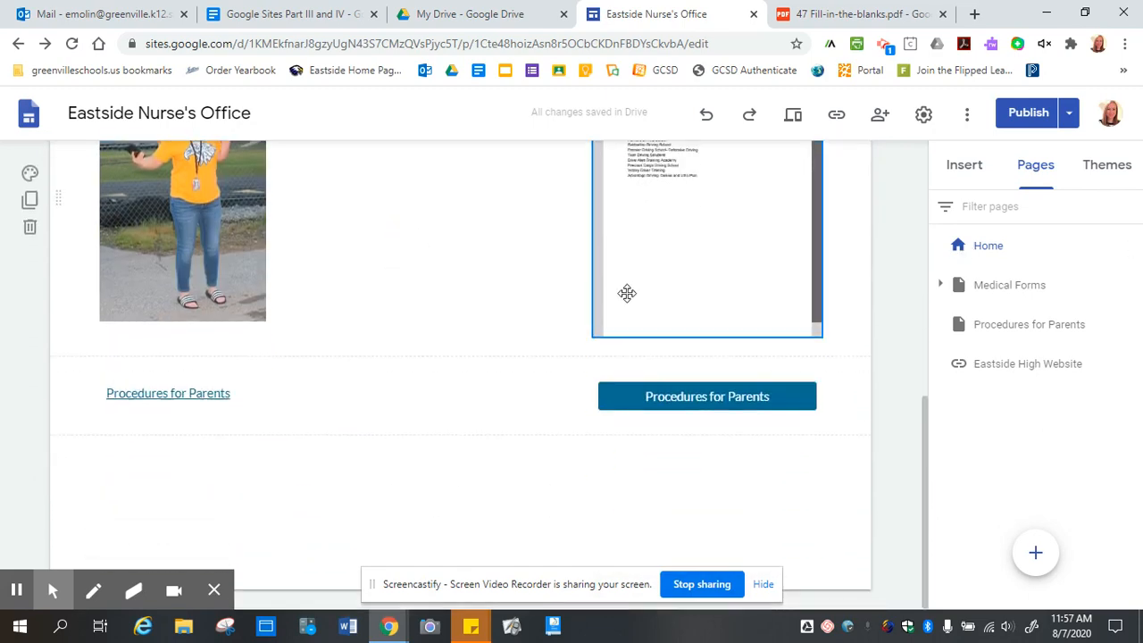
pyautogui.click(952, 169)
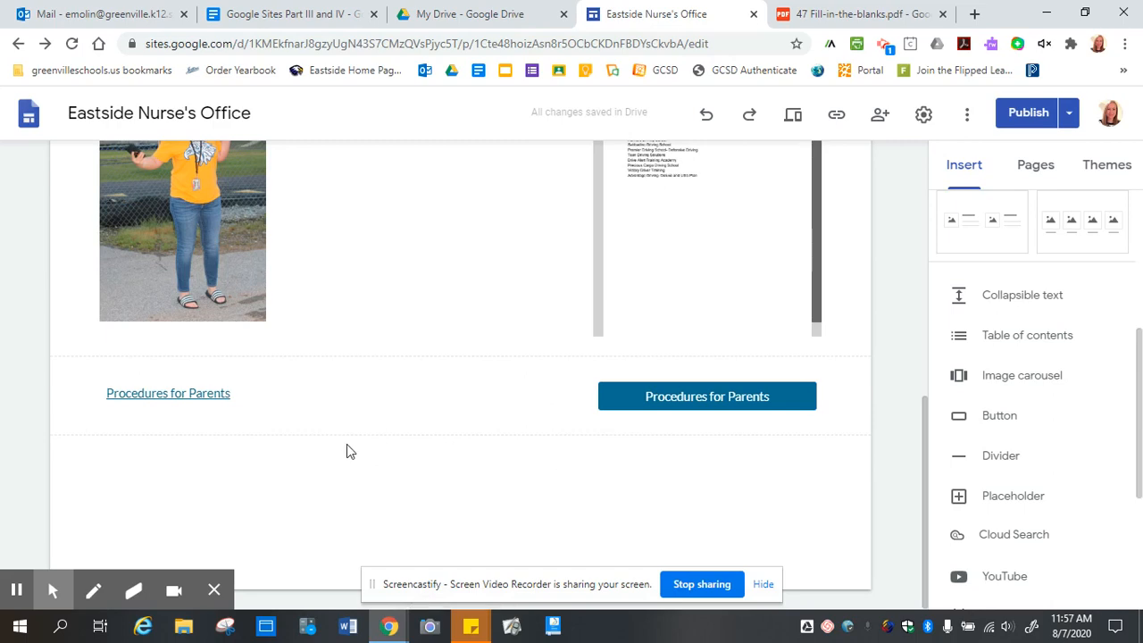
# Switch to the browser tab showing Google Drive's My Drive page.
pyautogui.click(16, 598)
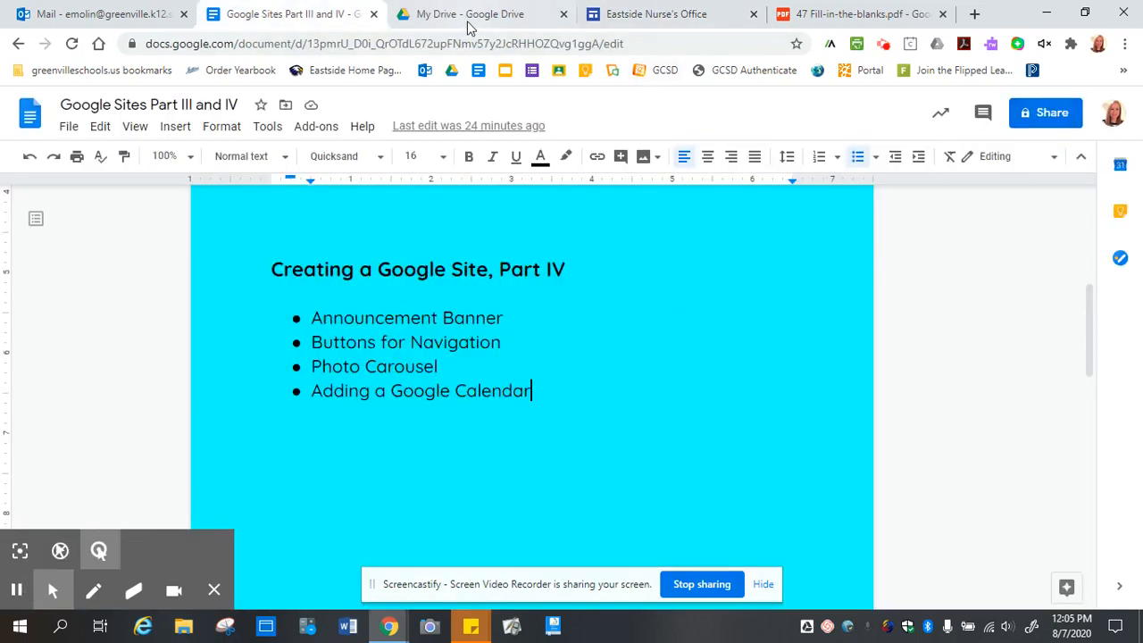
pyautogui.click(471, 16)
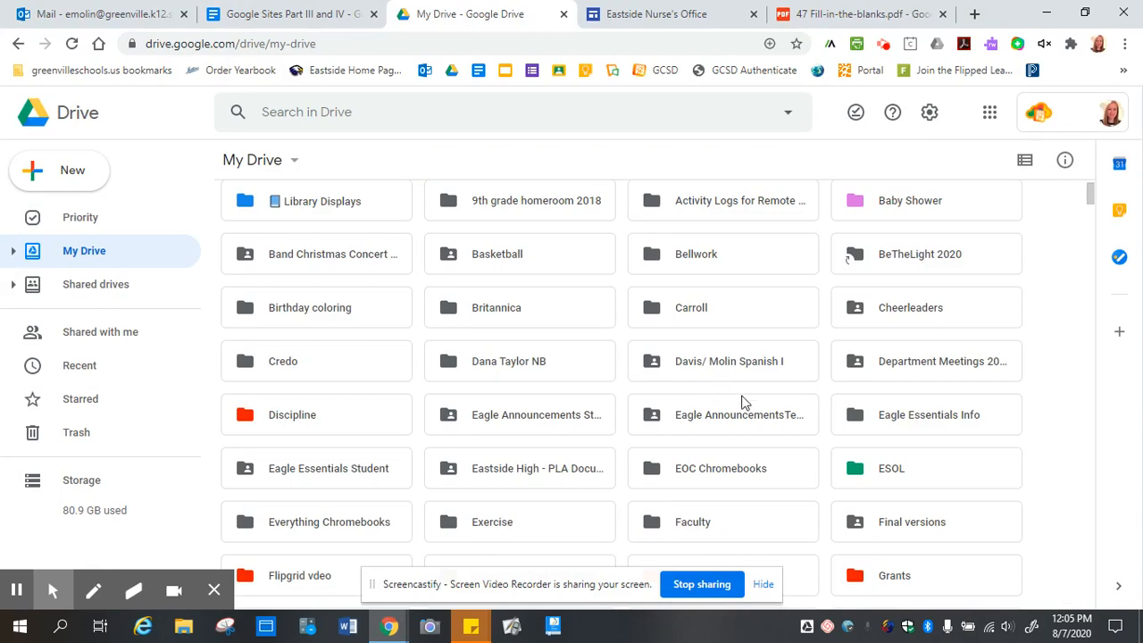
# Open the Website Nurse's Office folder in My Drive, then return to the Eastside Nurse's Office editor.
pyautogui.scroll(-10, 746, 403)
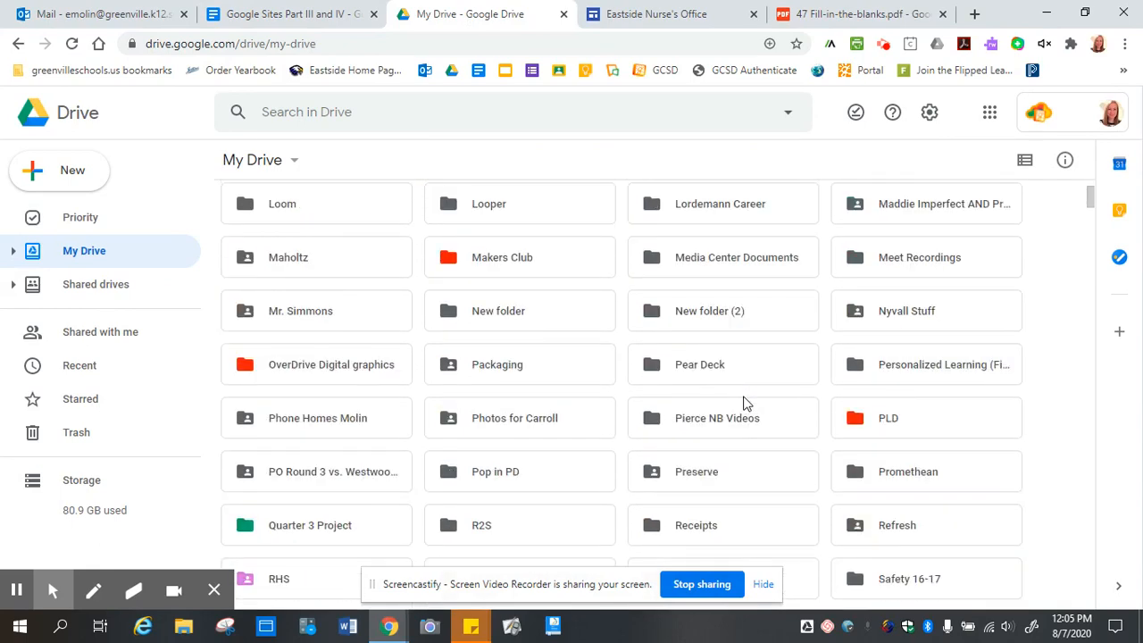
pyautogui.scroll(-2, 745, 404)
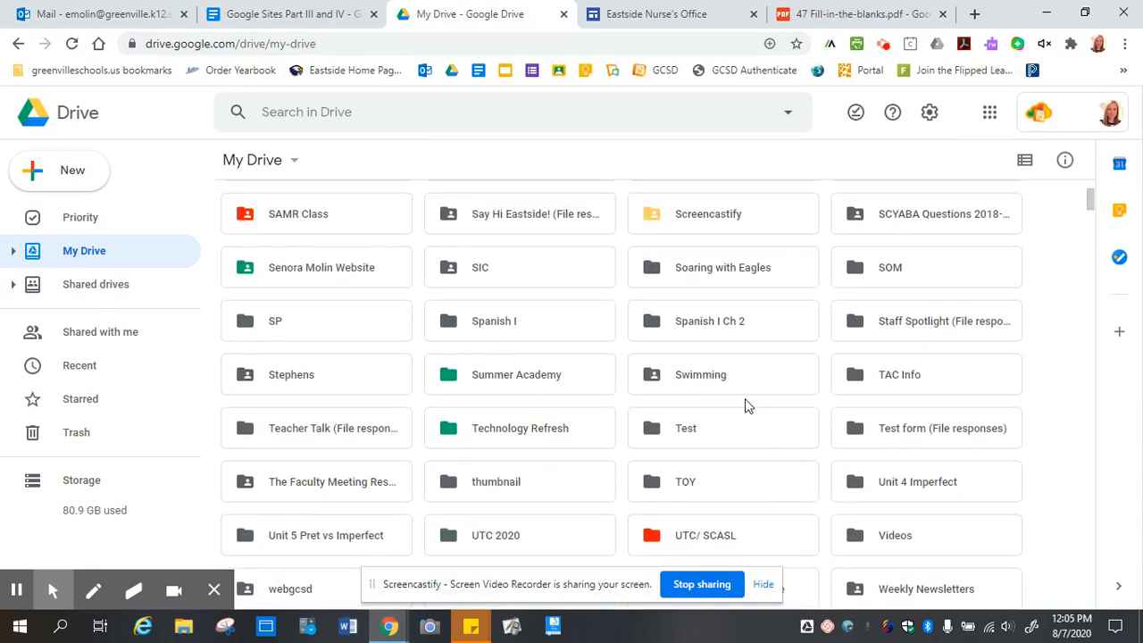
pyautogui.scroll(-2, 749, 408)
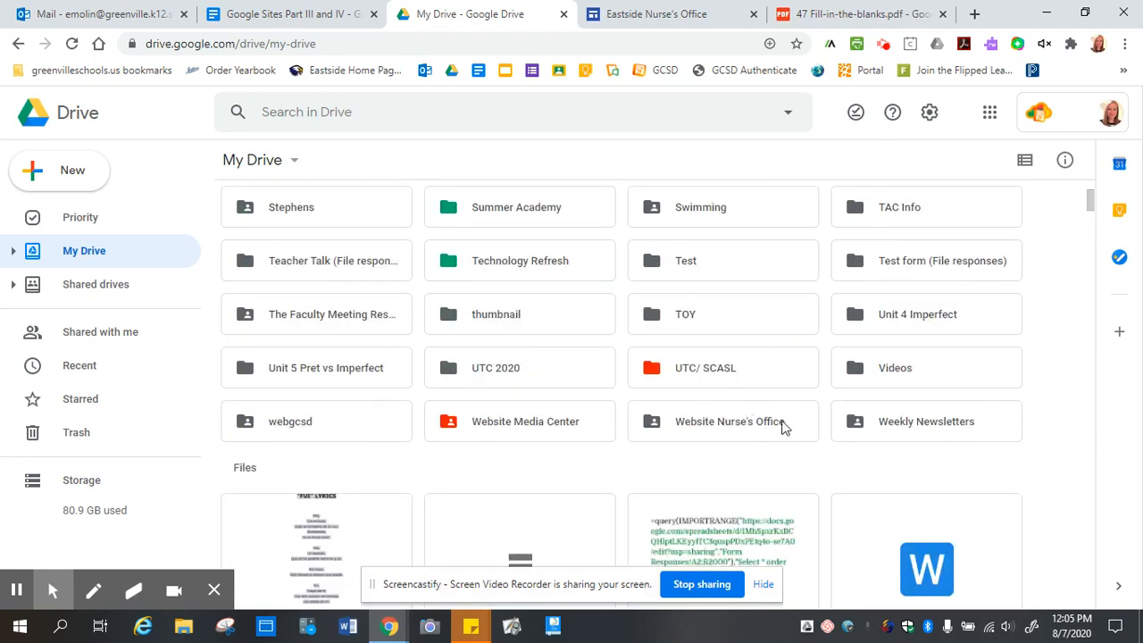
pyautogui.doubleClick(783, 425)
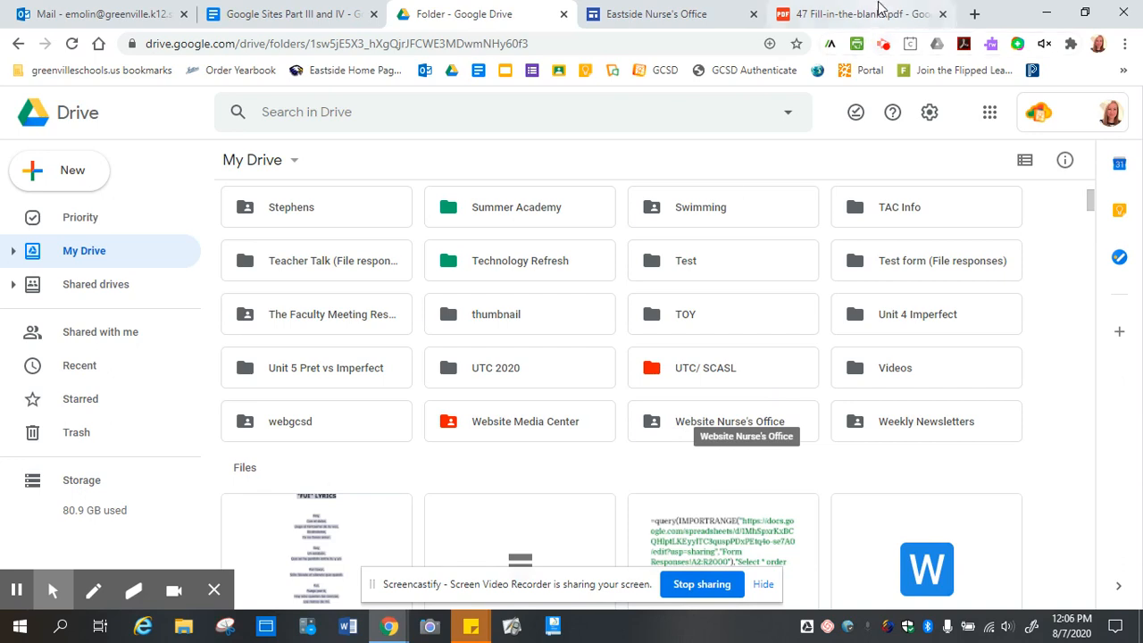
pyautogui.click(636, 10)
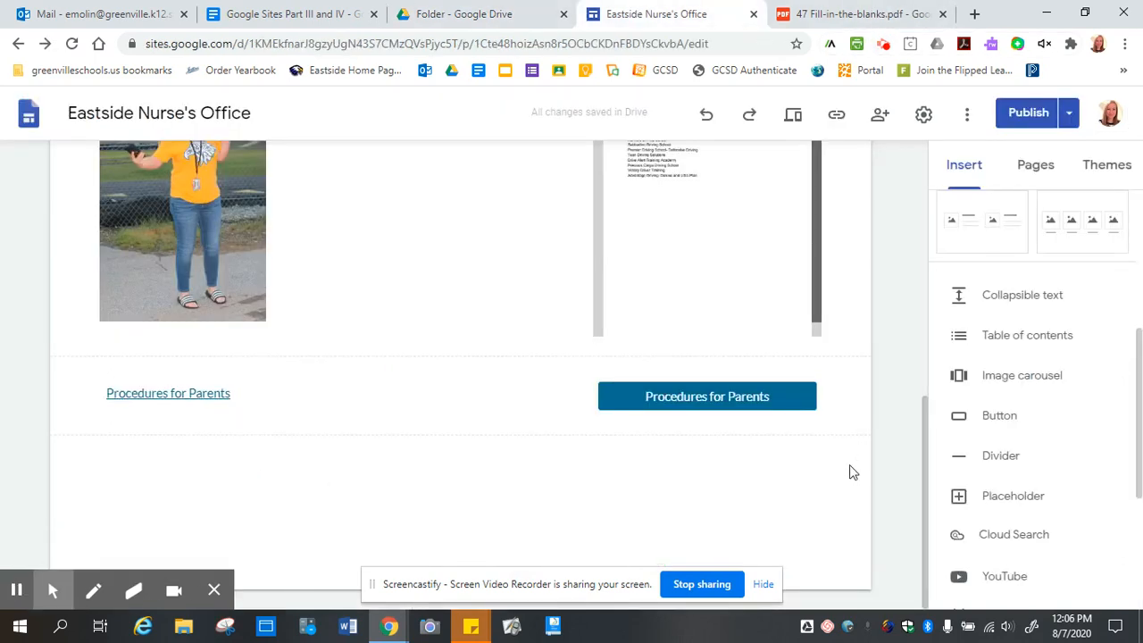
# Insert an image carousel and choose Upload image for its first slot.
pyautogui.click(1013, 379)
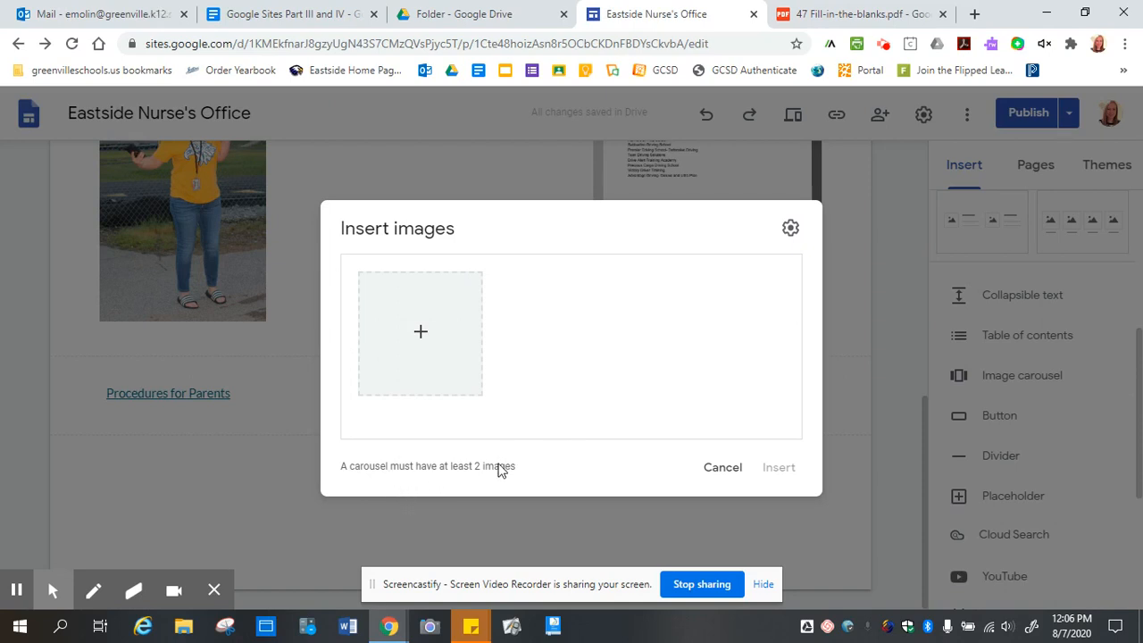
pyautogui.click(415, 332)
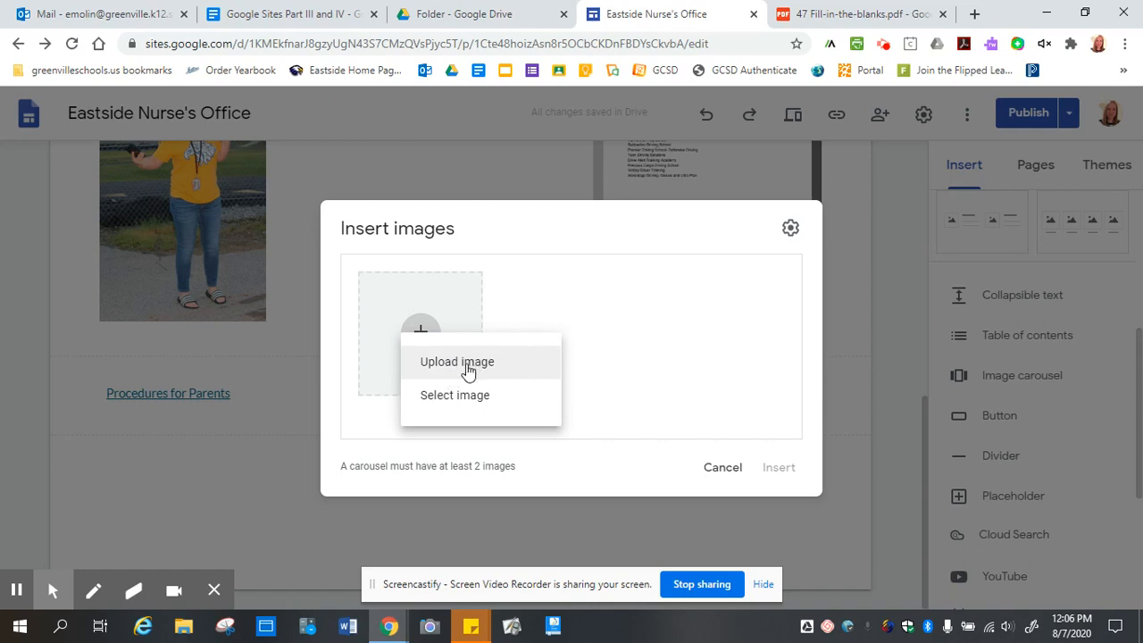
pyautogui.click(467, 367)
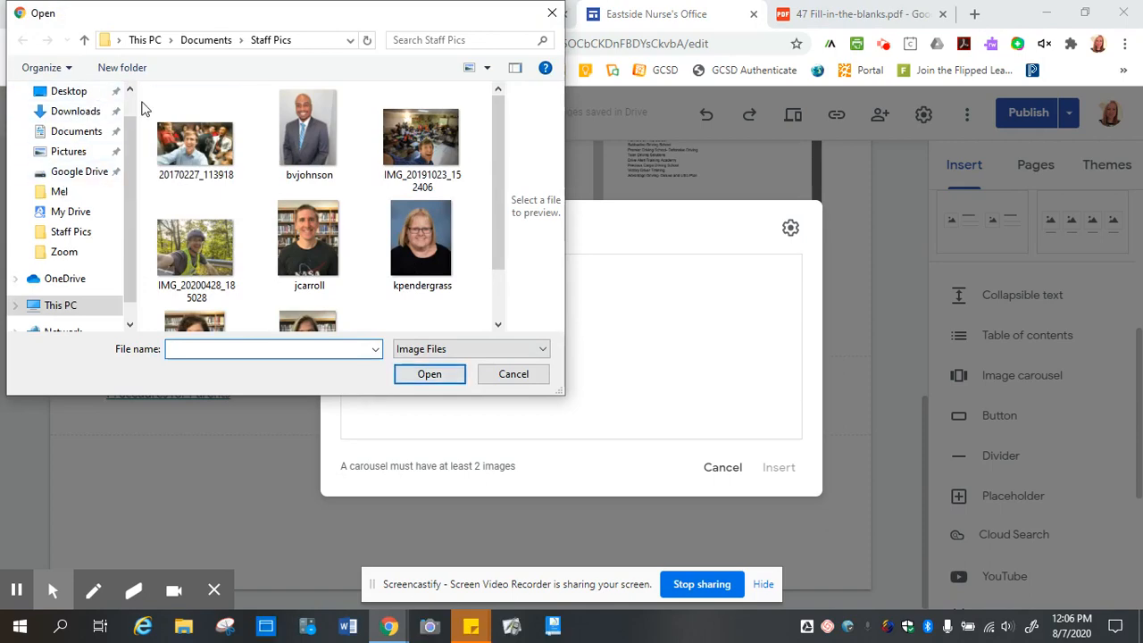
# In the Open dialog, browse to My Drive > Website Nurse's Office > EHS Photos.
pyautogui.click(80, 174)
pyautogui.doubleClick(199, 120)
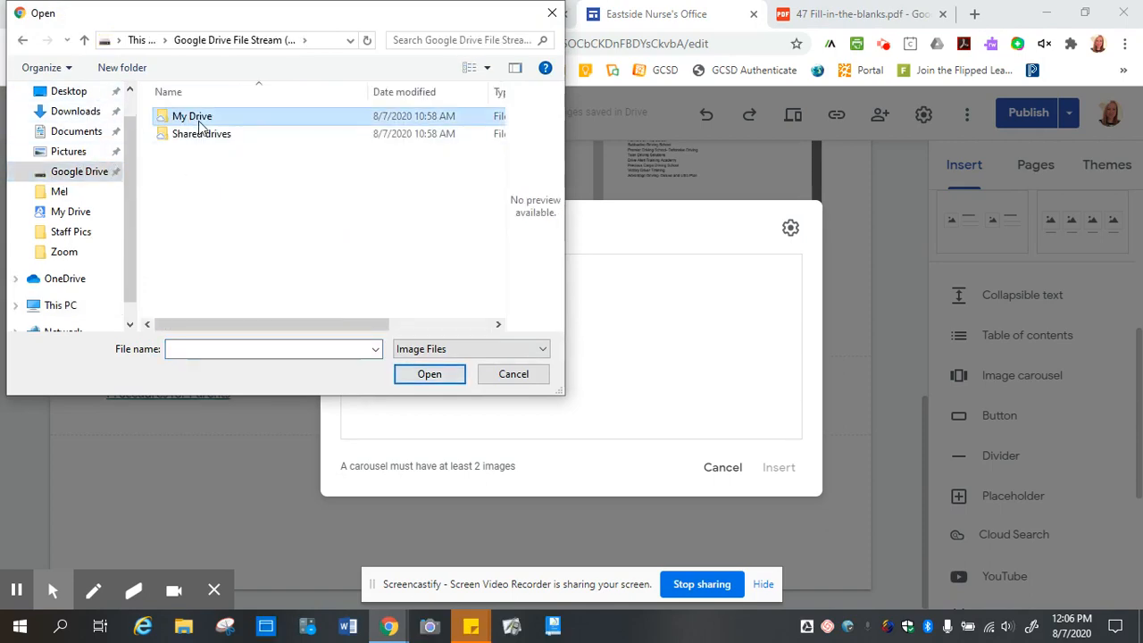
pyautogui.scroll(-10, 429, 235)
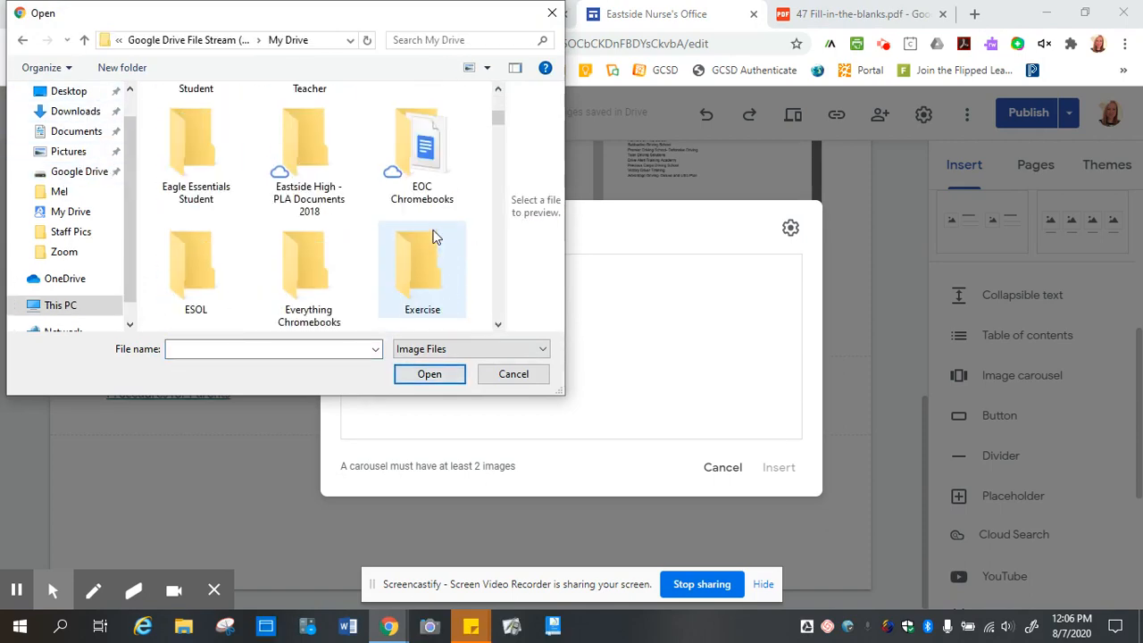
pyautogui.scroll(-10, 435, 235)
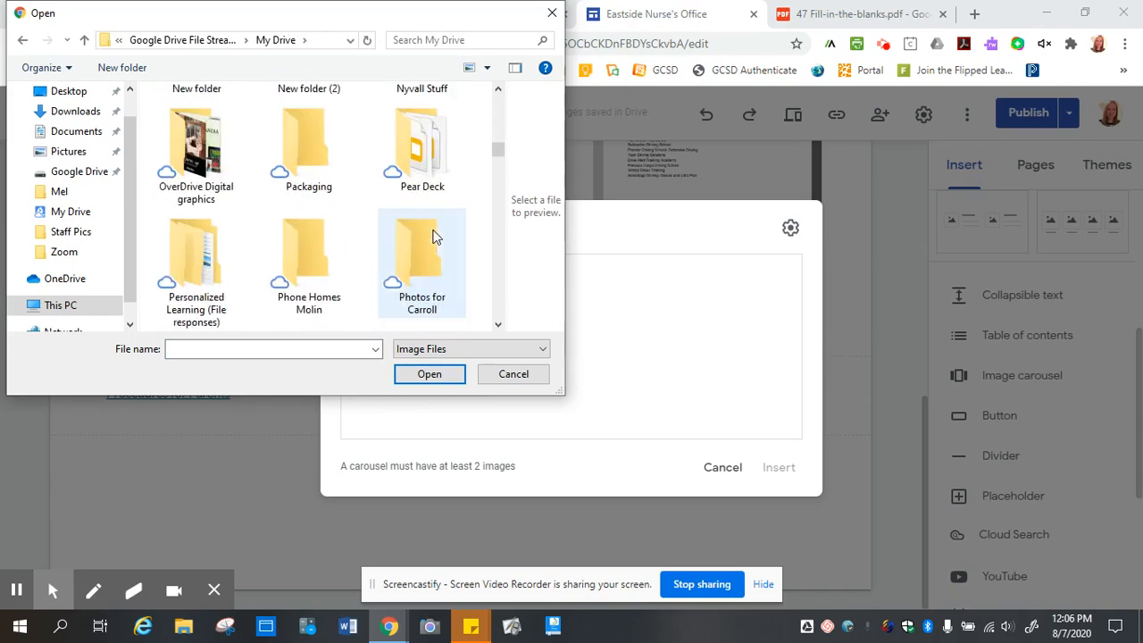
pyautogui.scroll(-10, 434, 235)
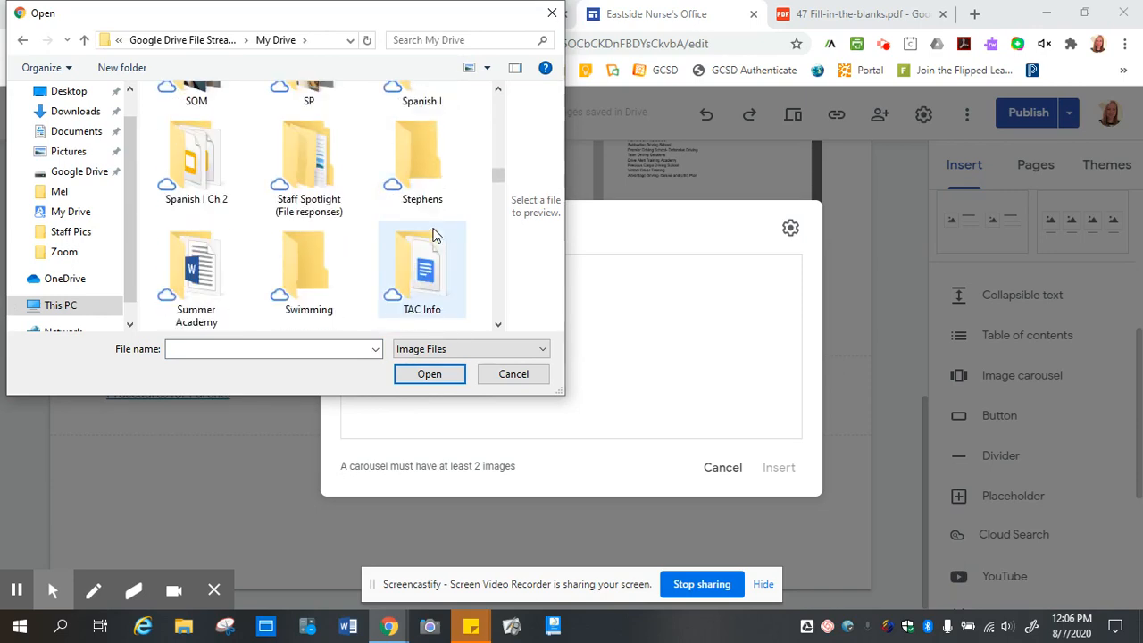
pyautogui.scroll(-5, 428, 233)
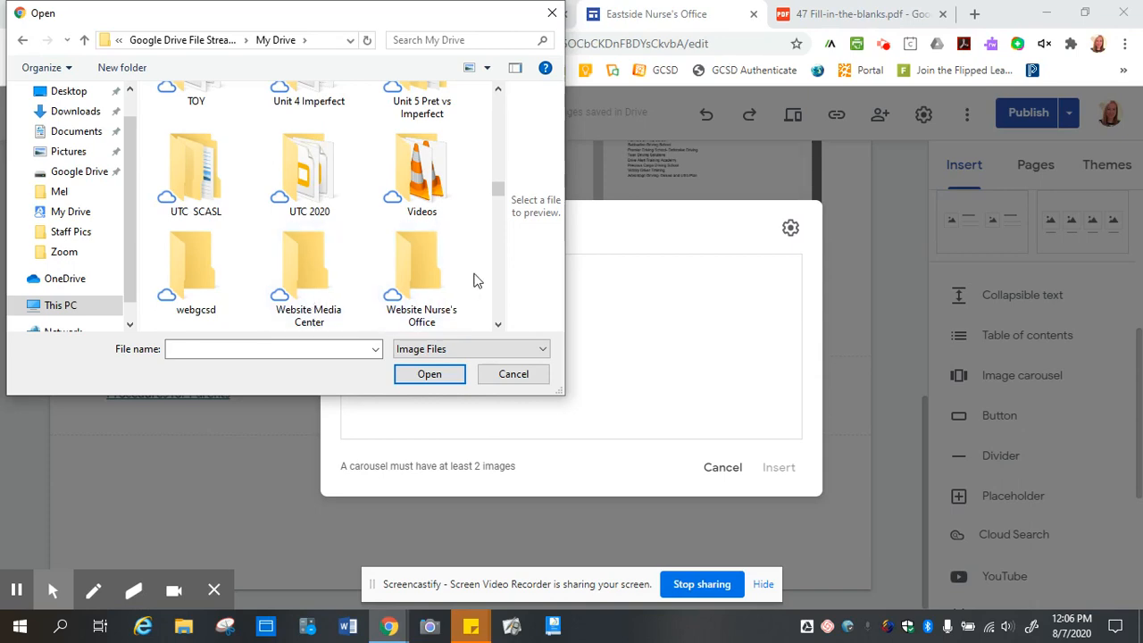
pyautogui.doubleClick(429, 277)
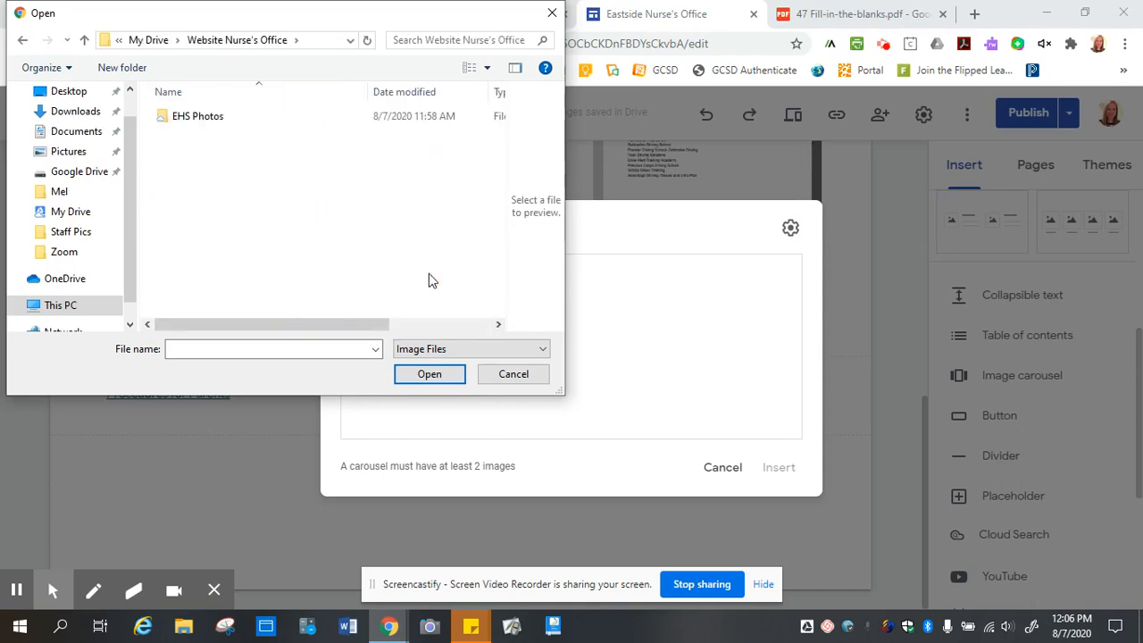
pyautogui.click(198, 120)
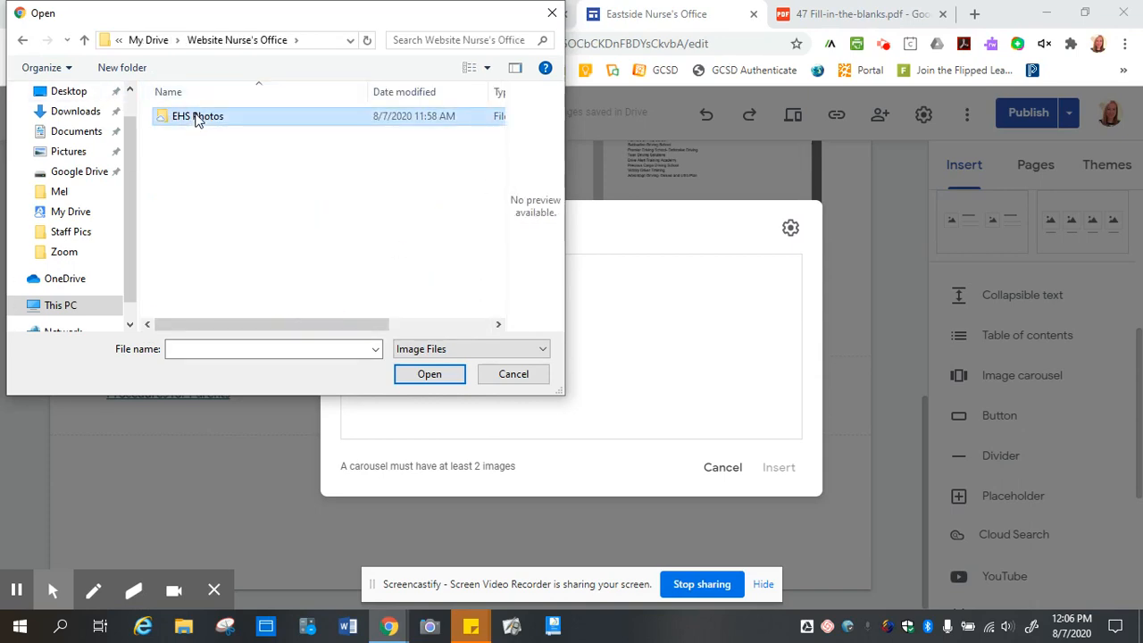
pyautogui.doubleClick(197, 120)
pyautogui.click(193, 139)
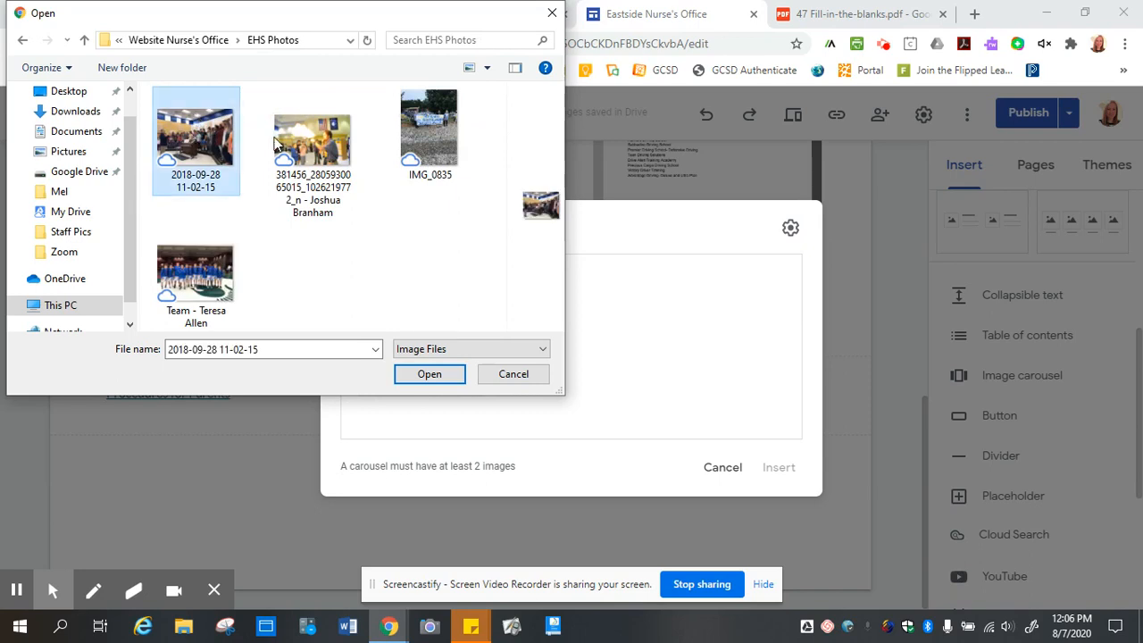
pyautogui.click(313, 157)
pyautogui.click(195, 141)
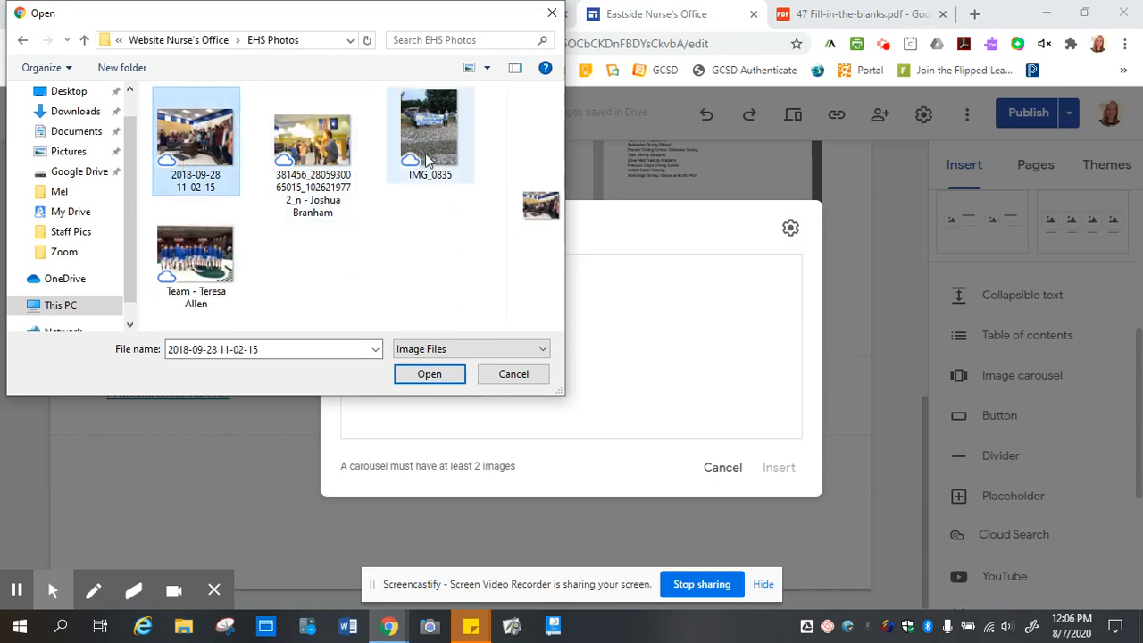
pyautogui.click(430, 152)
pyautogui.click(175, 275)
pyautogui.click(180, 154)
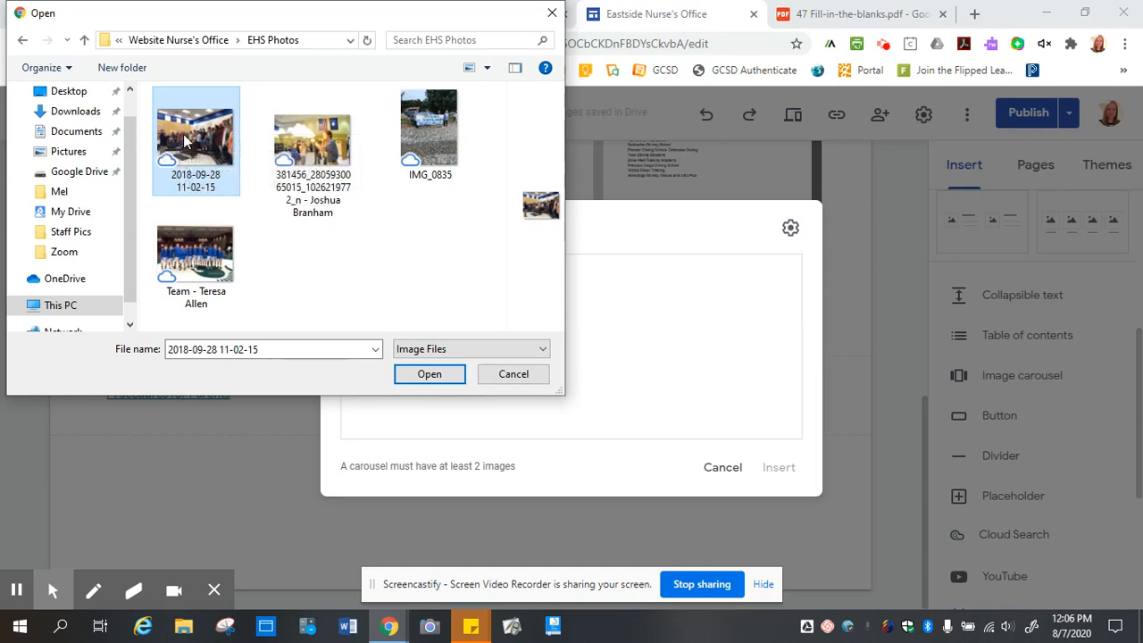
pyautogui.keyDown('ctrl'); pyautogui.click(191, 259); pyautogui.keyUp('ctrl')
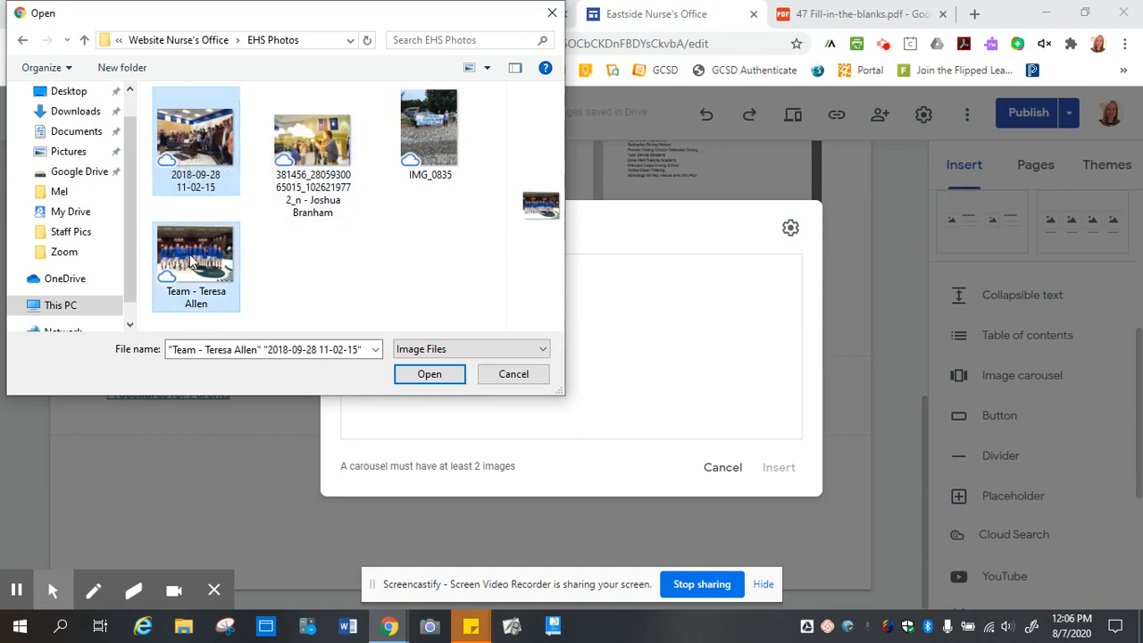
pyautogui.keyDown('ctrl'); pyautogui.click(313, 147); pyautogui.keyUp('ctrl')
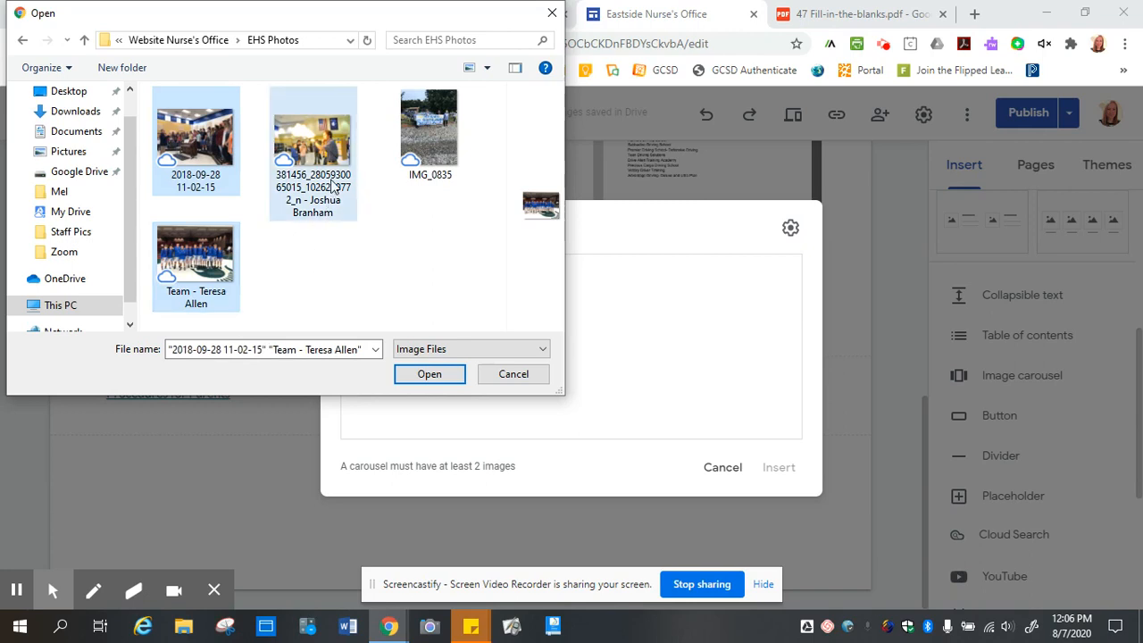
pyautogui.keyDown('ctrl'); pyautogui.click(450, 144); pyautogui.keyUp('ctrl')
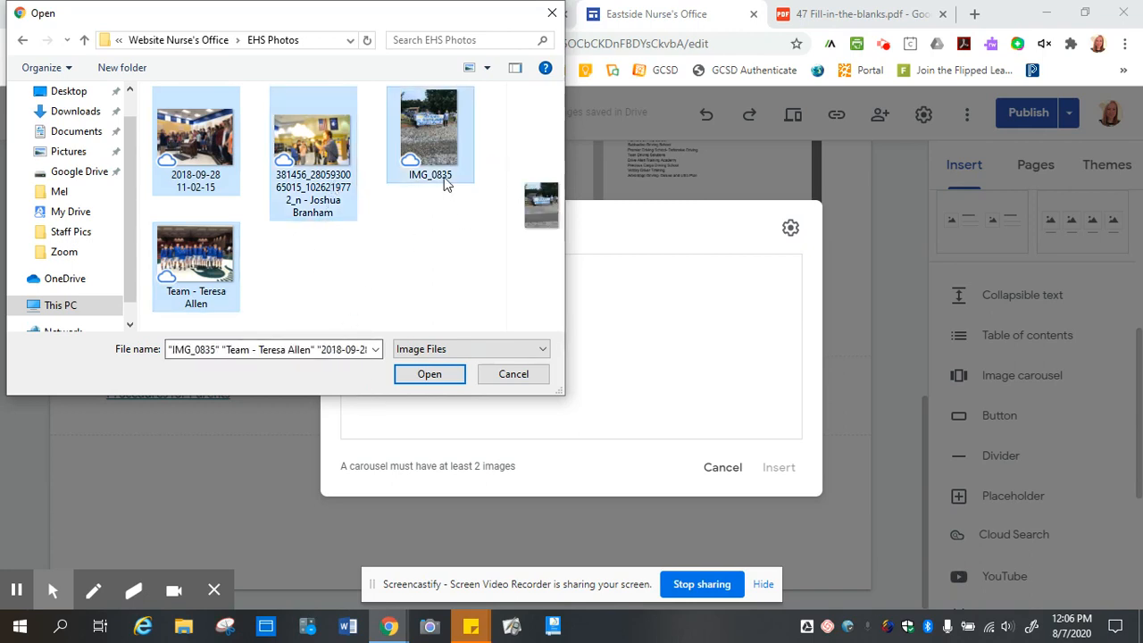
pyautogui.keyDown('ctrl'); pyautogui.click(444, 178); pyautogui.keyUp('ctrl')
pyautogui.keyDown('ctrl'); pyautogui.click(315, 222); pyautogui.keyUp('ctrl')
pyautogui.keyDown('ctrl'); pyautogui.click(196, 259); pyautogui.keyUp('ctrl')
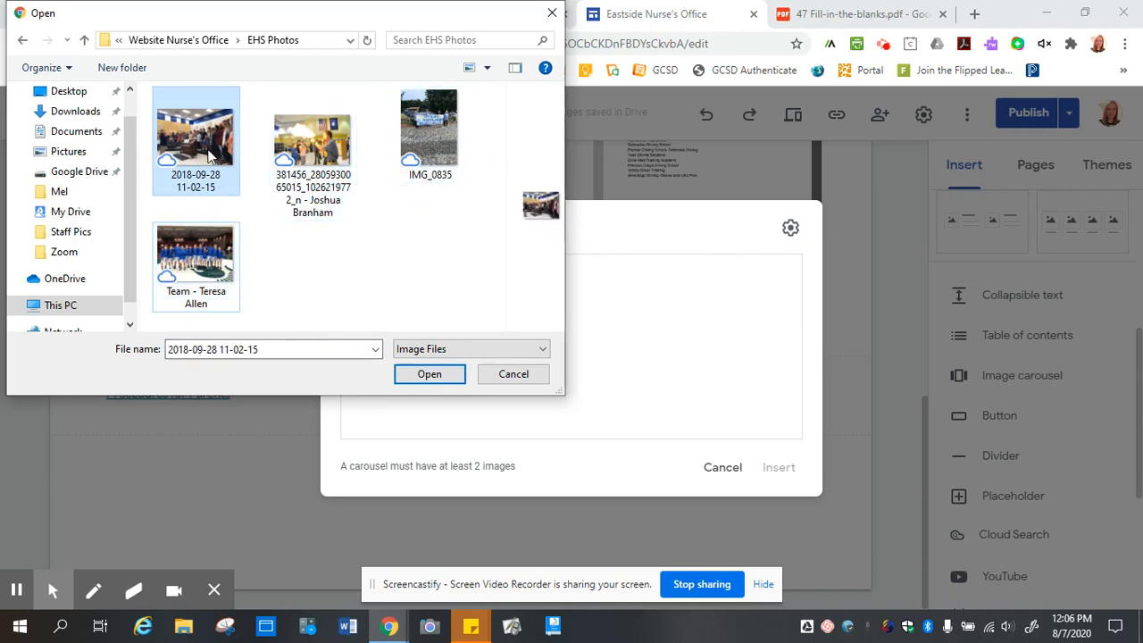
pyautogui.click(360, 256)
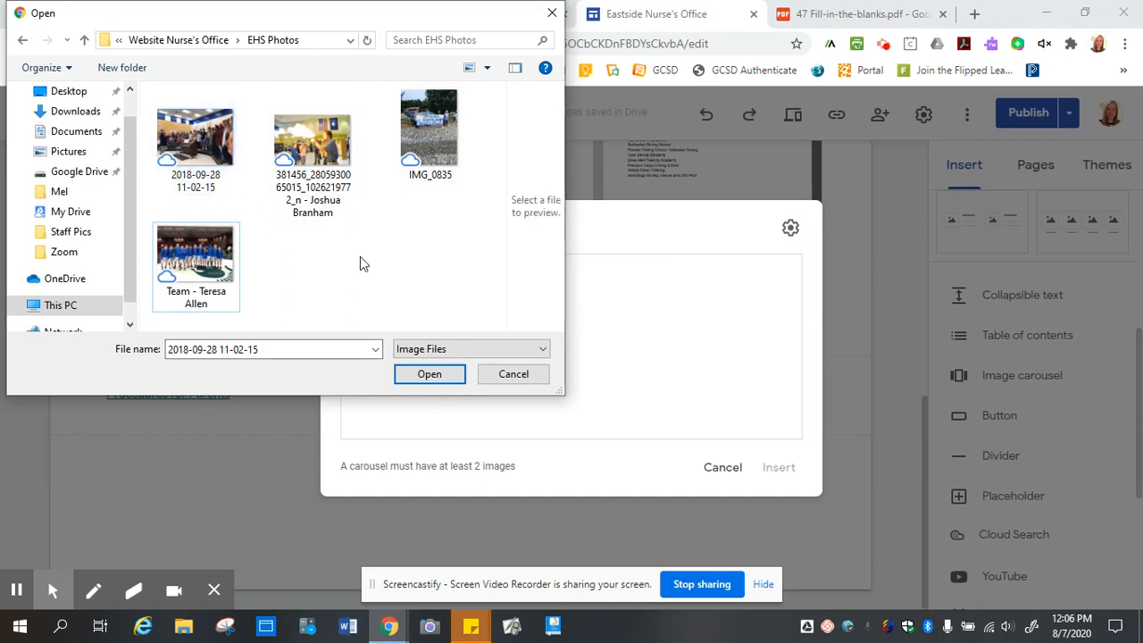
pyautogui.click(197, 159)
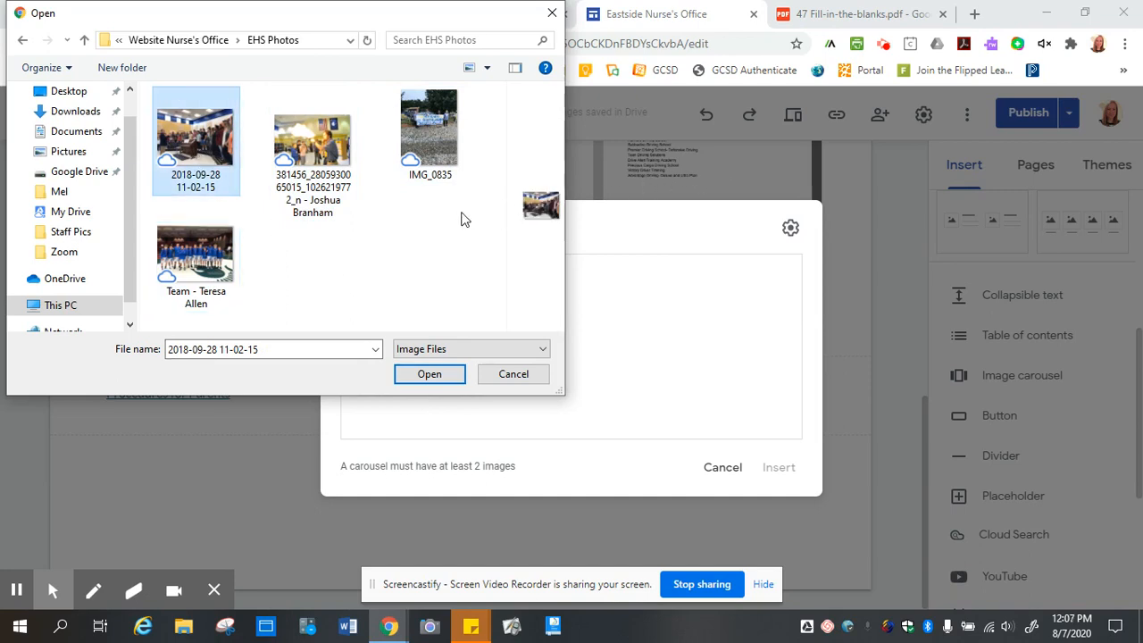
pyautogui.keyDown('ctrl'); pyautogui.click(200, 272); pyautogui.keyUp('ctrl')
pyautogui.hotkey('ctrl', 'a')
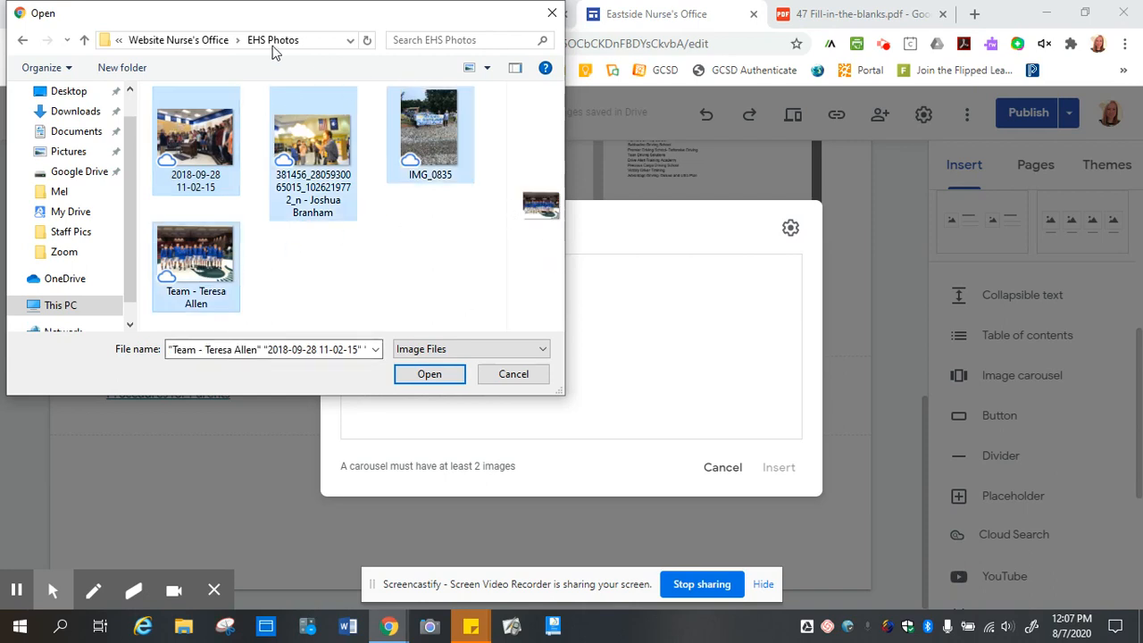
pyautogui.click(430, 374)
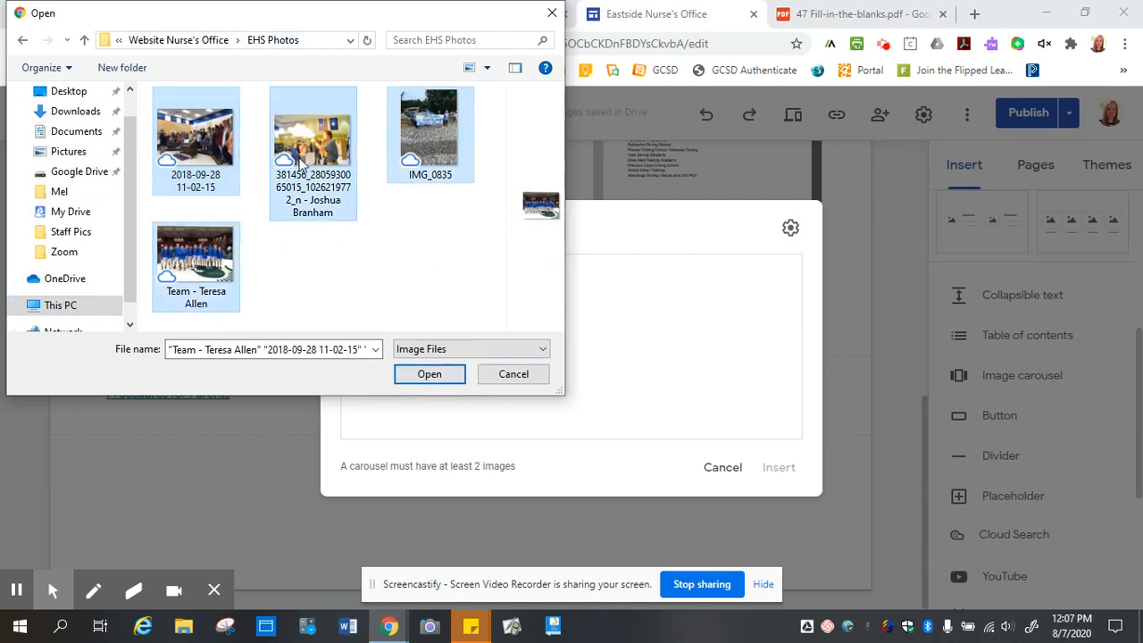
pyautogui.click(435, 383)
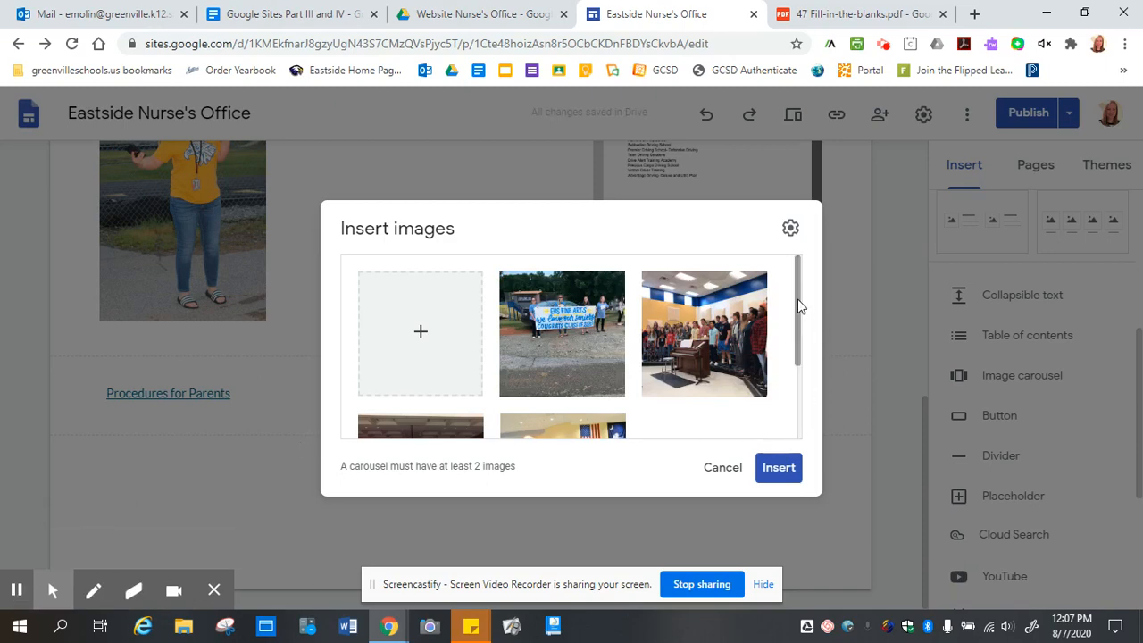
# Review the four uploaded photos and insert them as the carousel, which opens on EHS Fine Arts.
pyautogui.moveTo(798, 303)
pyautogui.mouseDown()
pyautogui.moveTo(796, 399)
pyautogui.moveTo(798, 294)
pyautogui.mouseUp()
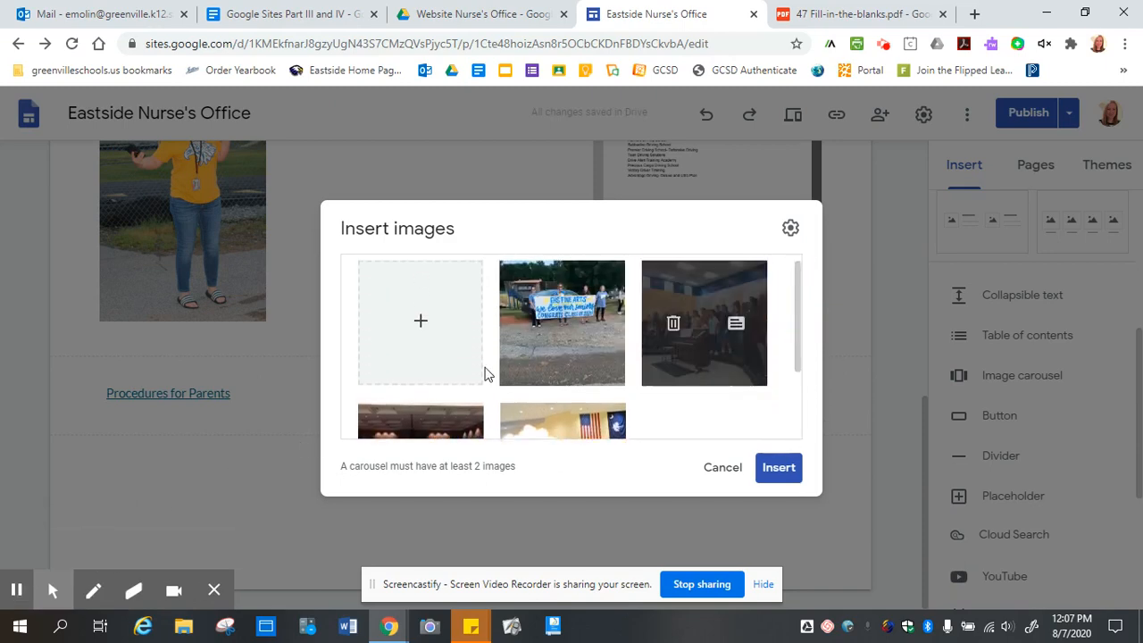
pyautogui.click(778, 468)
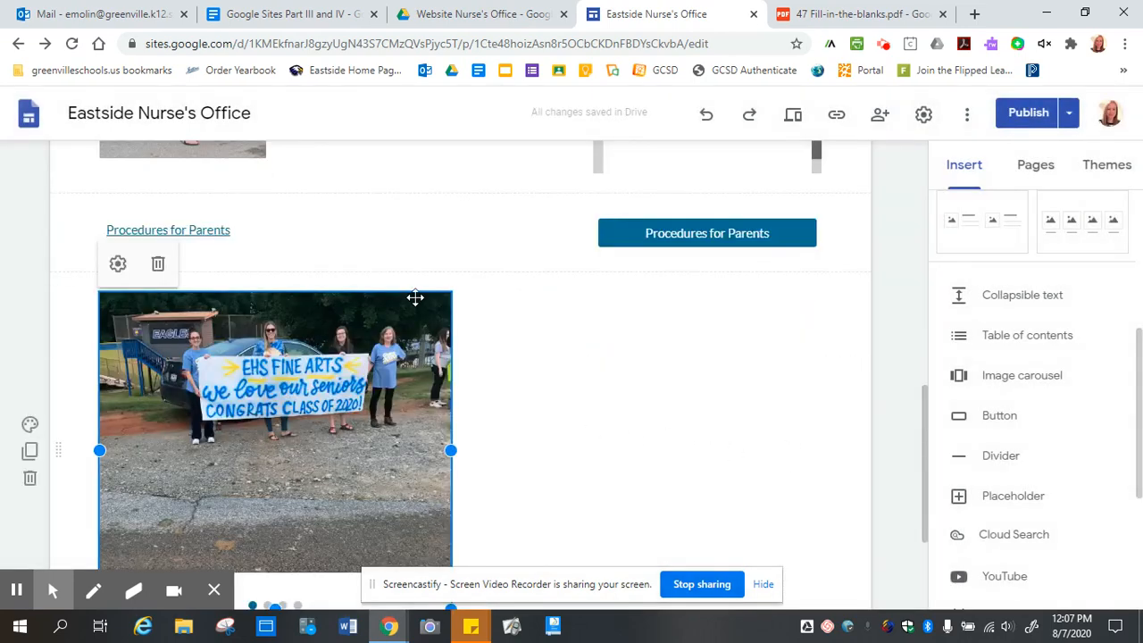
# Drag the carousel's side and corner handles to enlarge it, then move it to the section's centre.
pyautogui.scroll(-1, 751, 426)
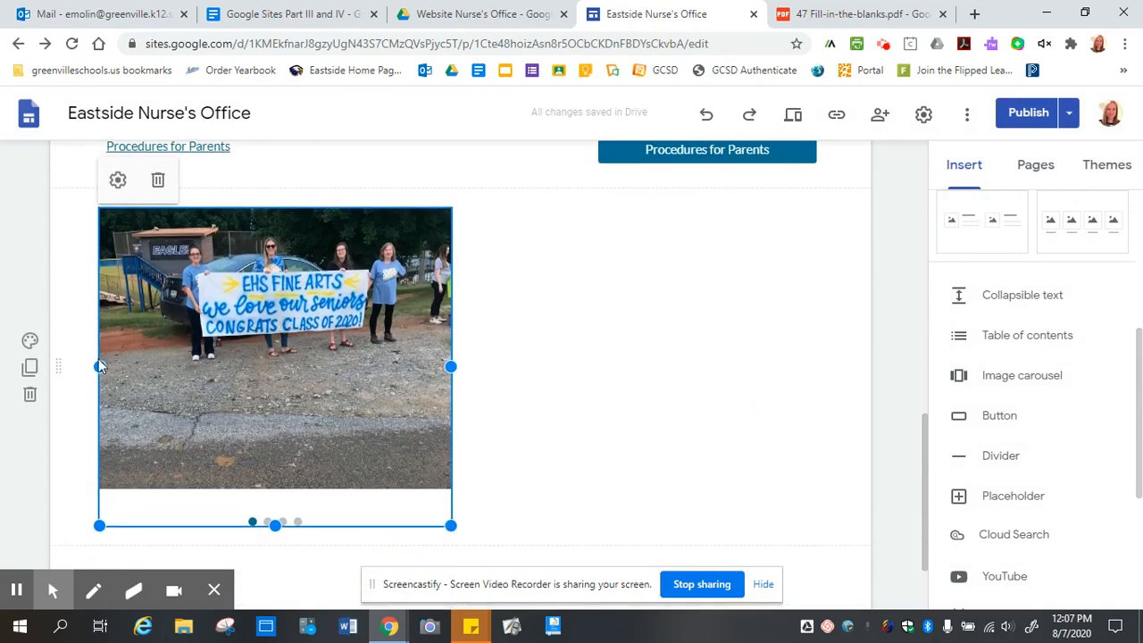
pyautogui.moveTo(450, 366); pyautogui.dragTo(563, 376)
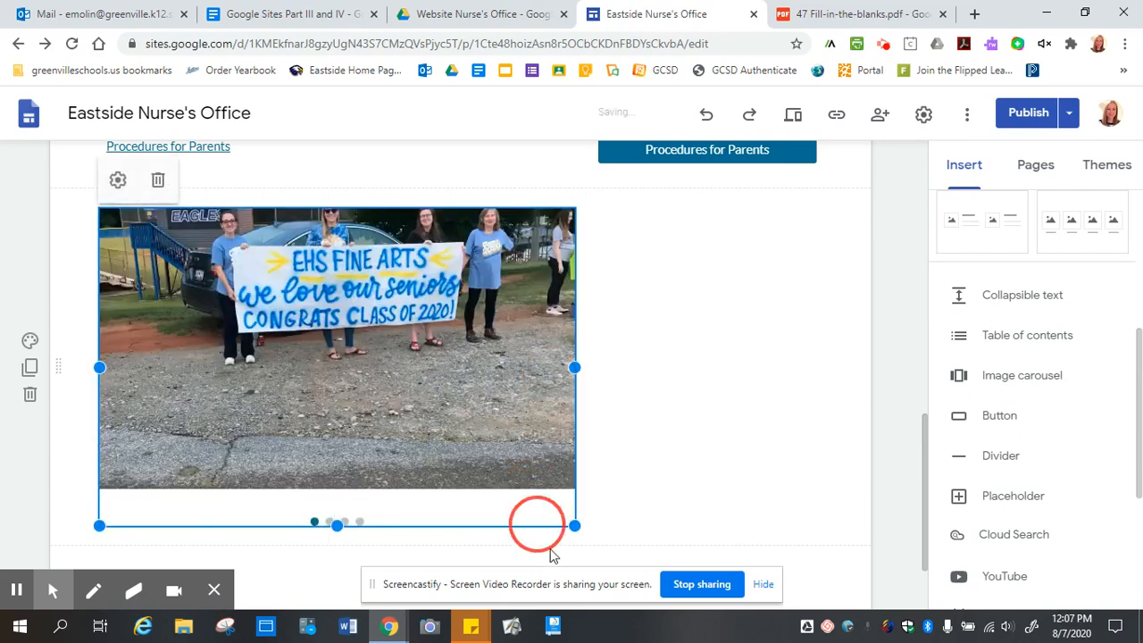
pyautogui.moveTo(576, 527); pyautogui.dragTo(590, 561)
pyautogui.scroll(-2, 689, 461)
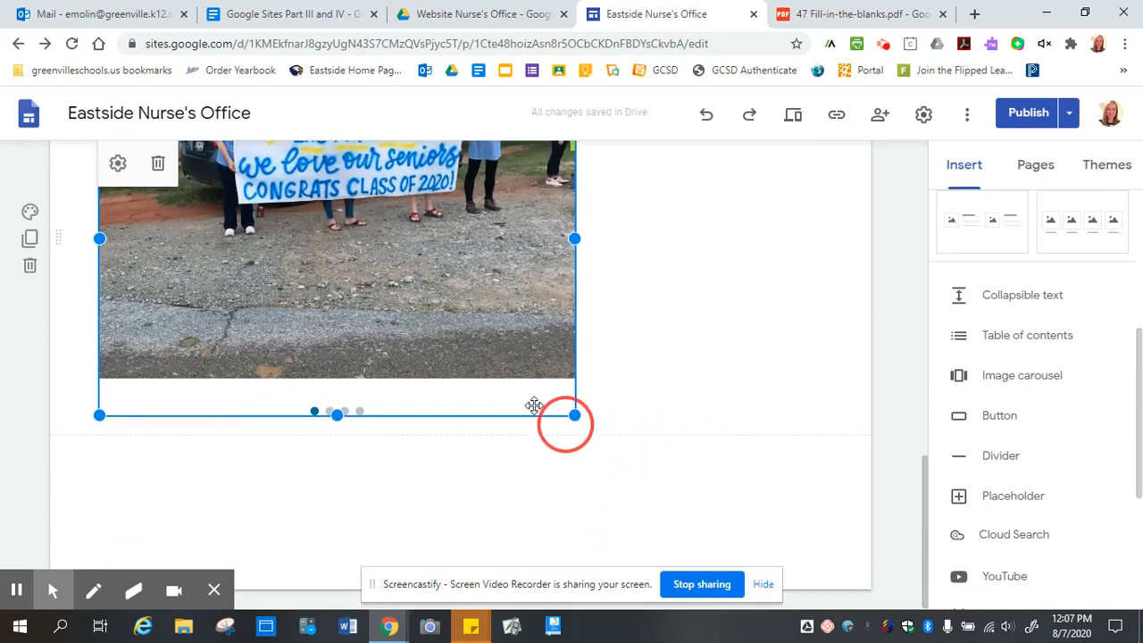
pyautogui.moveTo(576, 416); pyautogui.dragTo(593, 450)
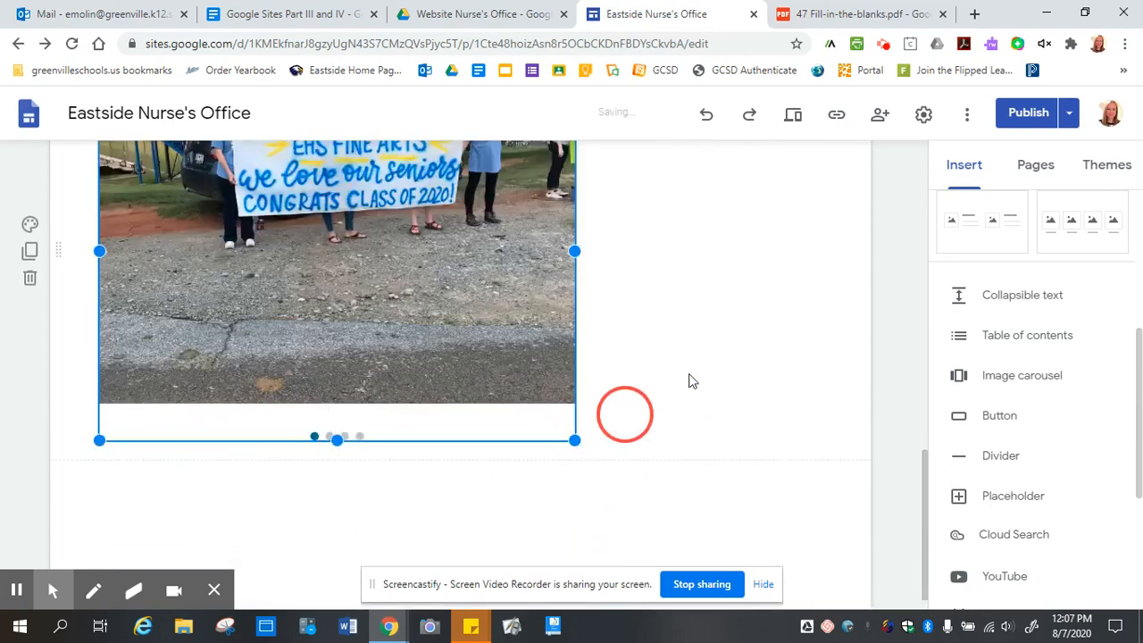
pyautogui.scroll(2, 746, 359)
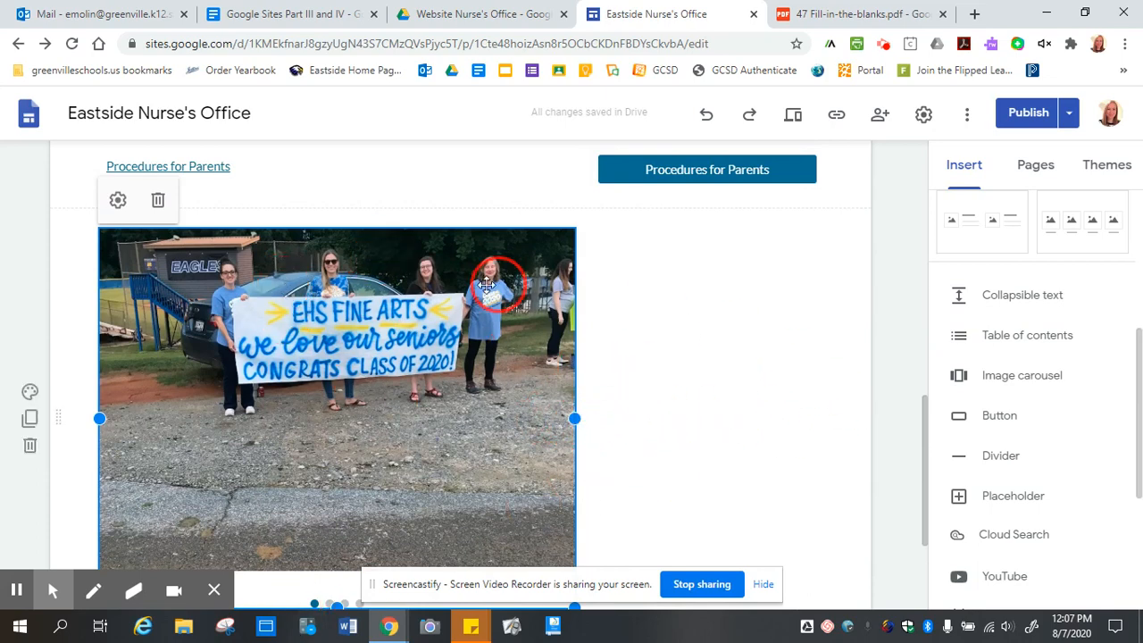
pyautogui.scroll(-2, 600, 342)
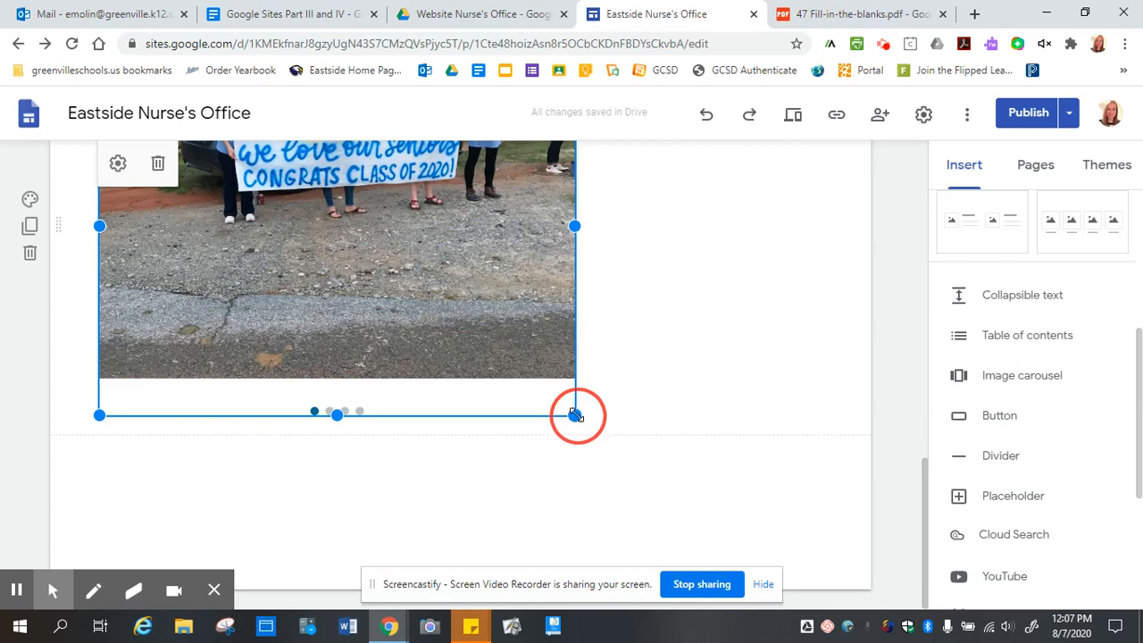
pyautogui.moveTo(576, 414); pyautogui.dragTo(613, 456)
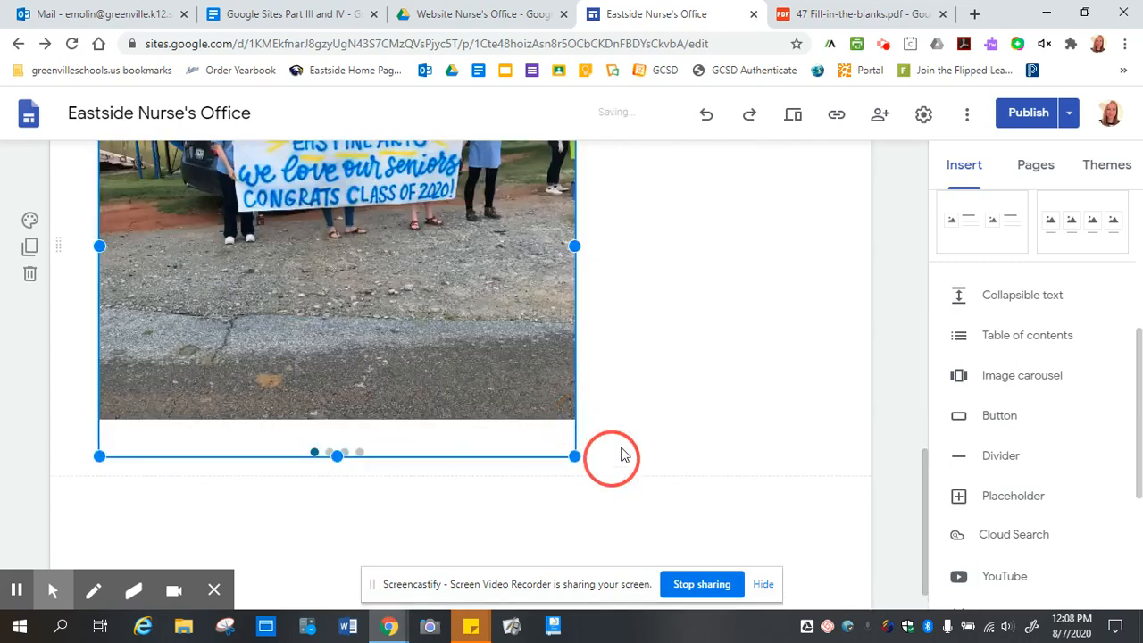
pyautogui.scroll(2, 327, 387)
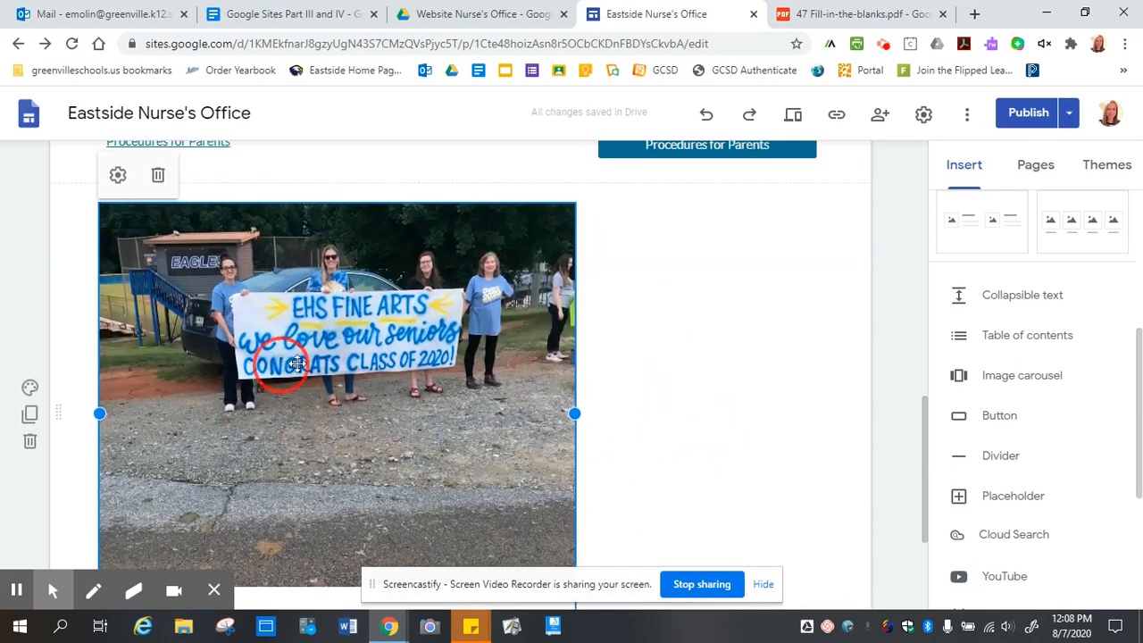
pyautogui.moveTo(327, 385); pyautogui.dragTo(467, 373)
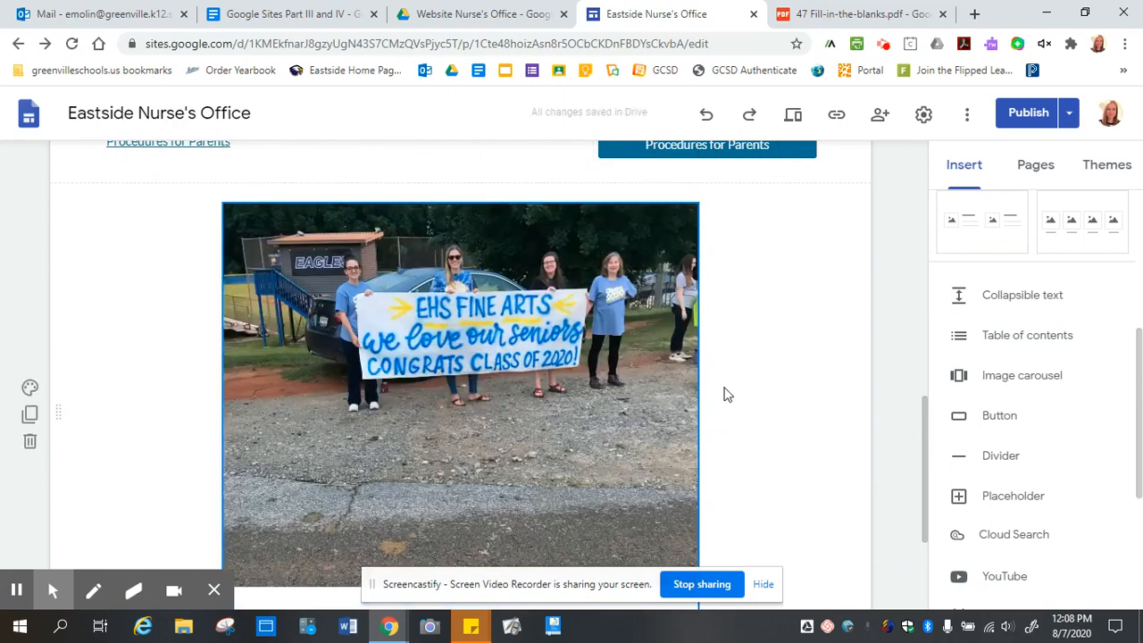
pyautogui.scroll(-3, 574, 487)
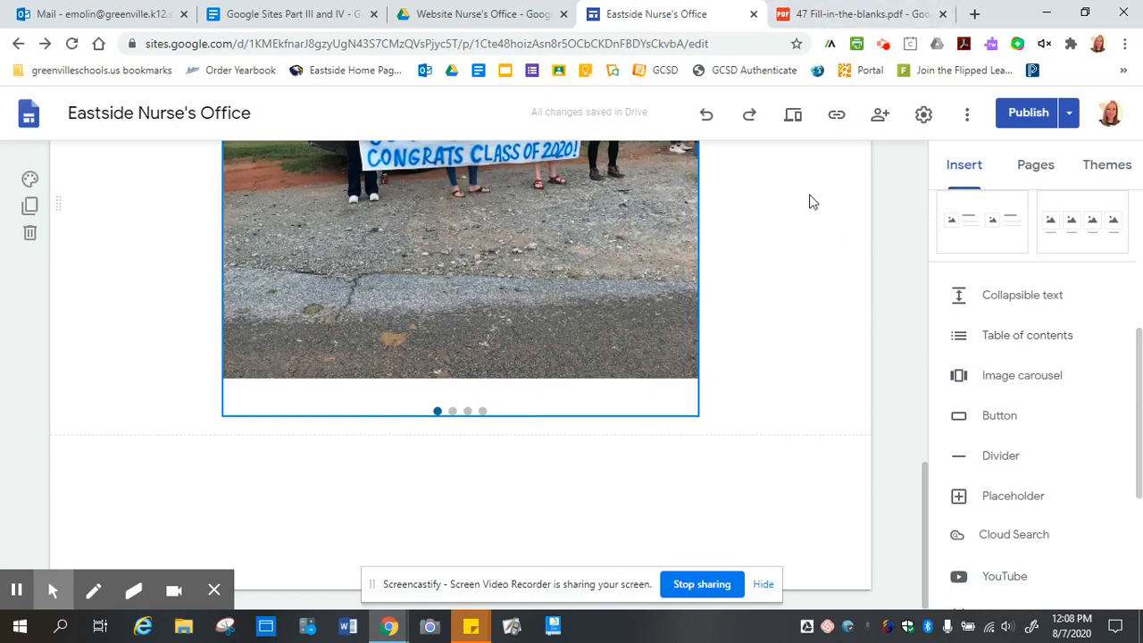
pyautogui.click(793, 119)
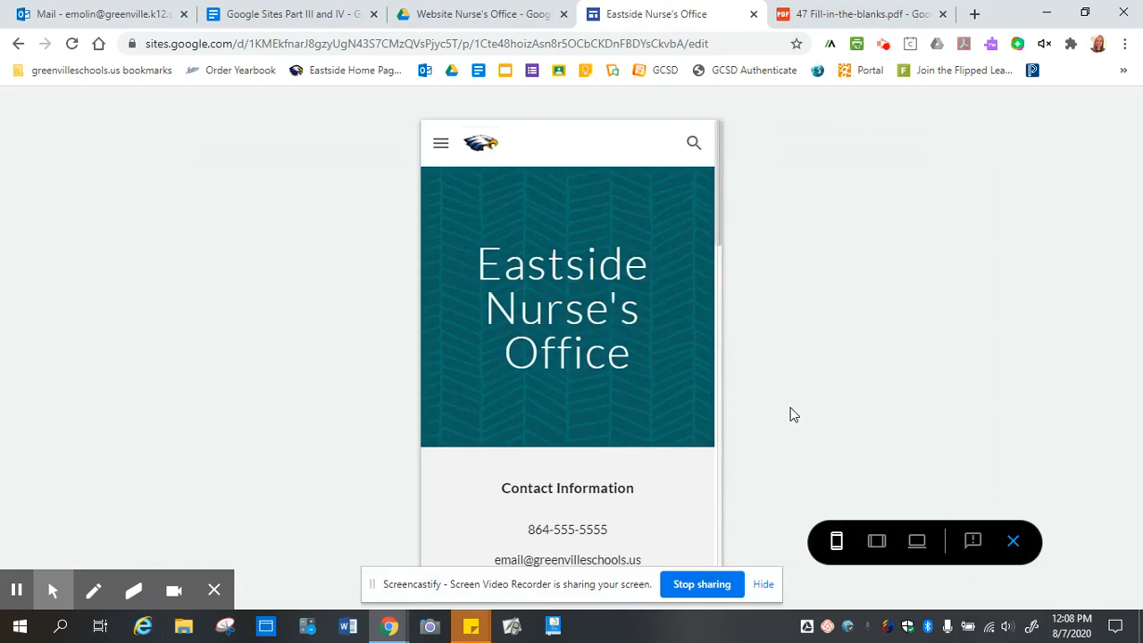
pyautogui.click(919, 545)
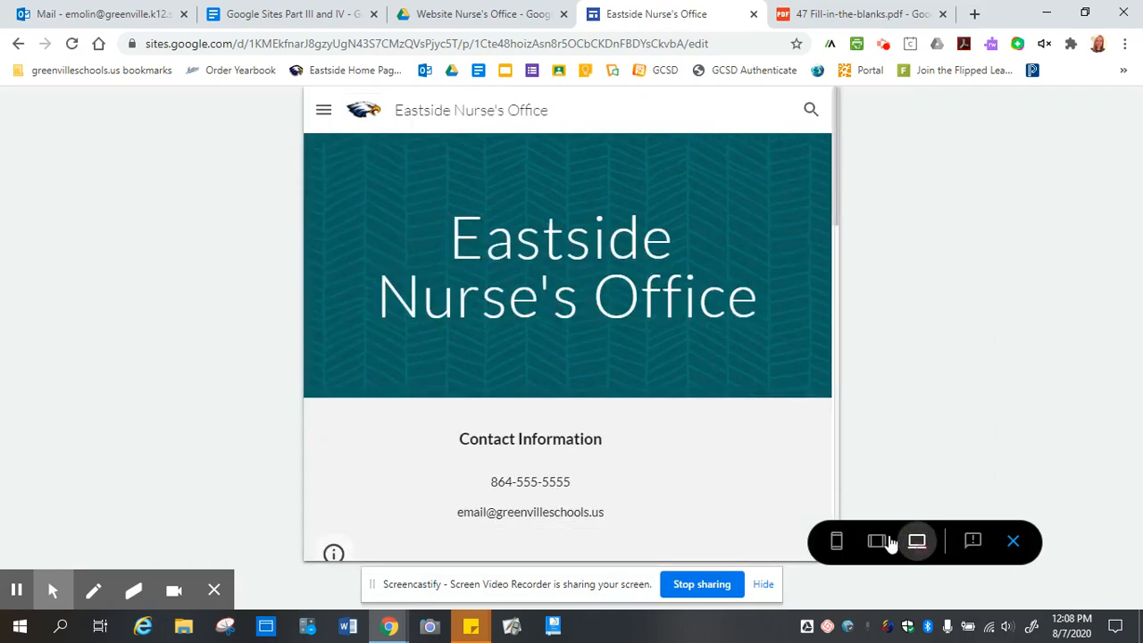
pyautogui.scroll(-10, 572, 356)
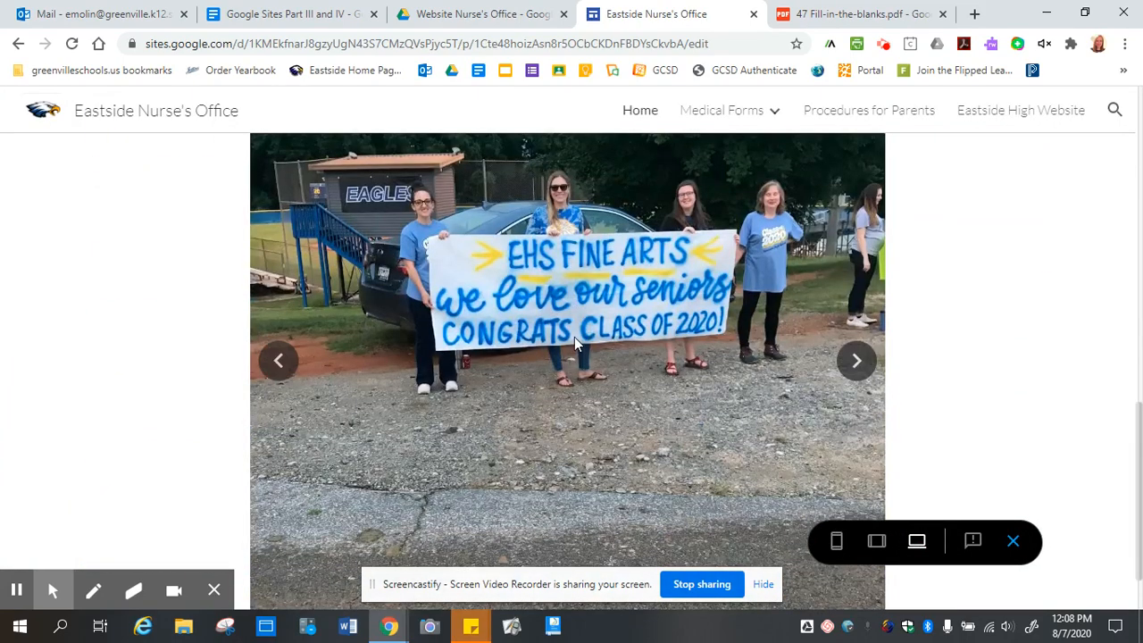
pyautogui.scroll(1, 876, 351)
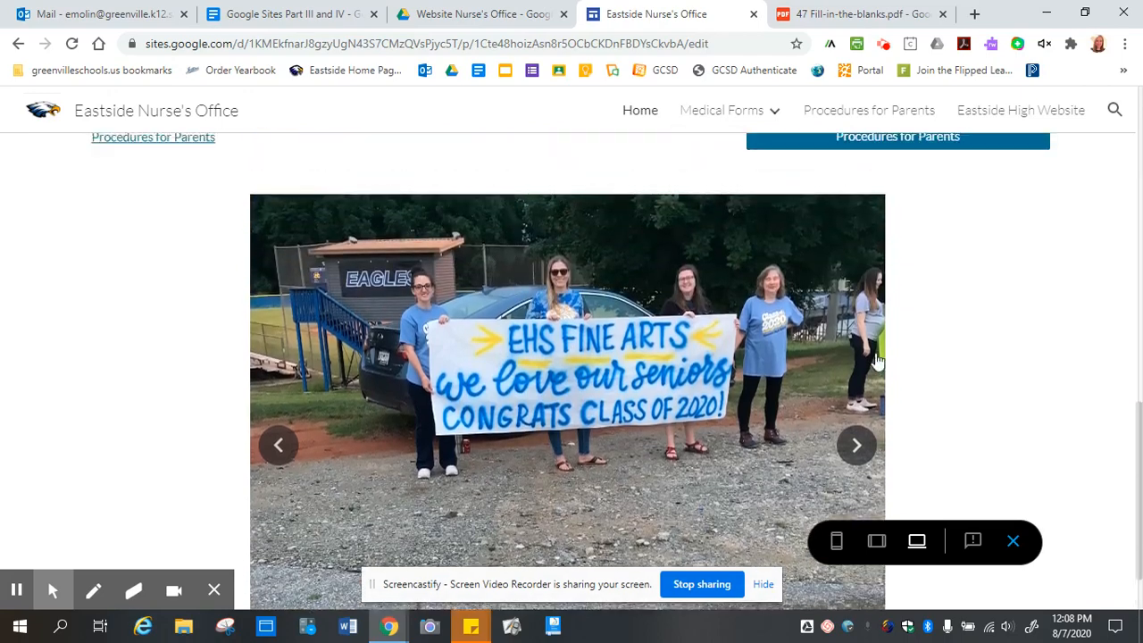
pyautogui.click(858, 446)
pyautogui.click(860, 449)
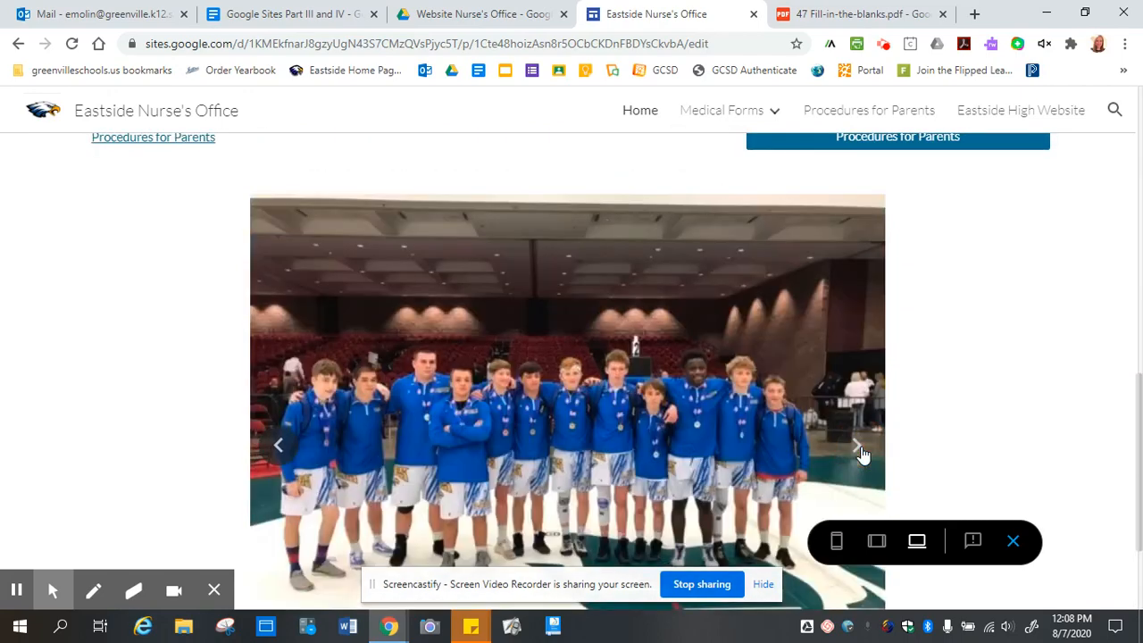
pyautogui.click(861, 453)
pyautogui.click(860, 451)
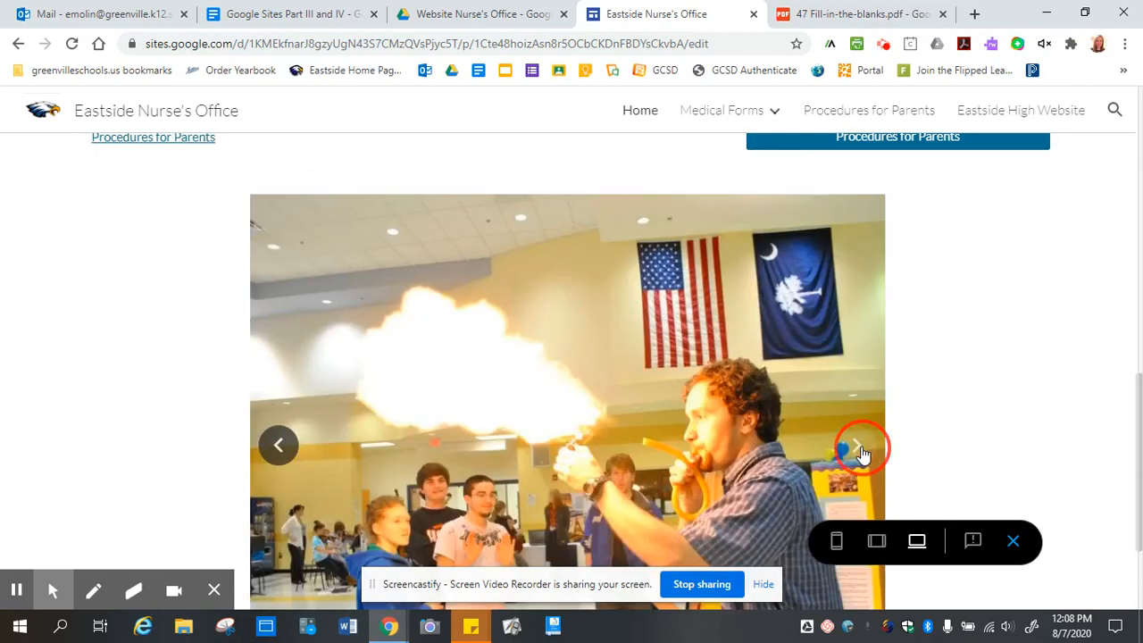
pyautogui.click(857, 451)
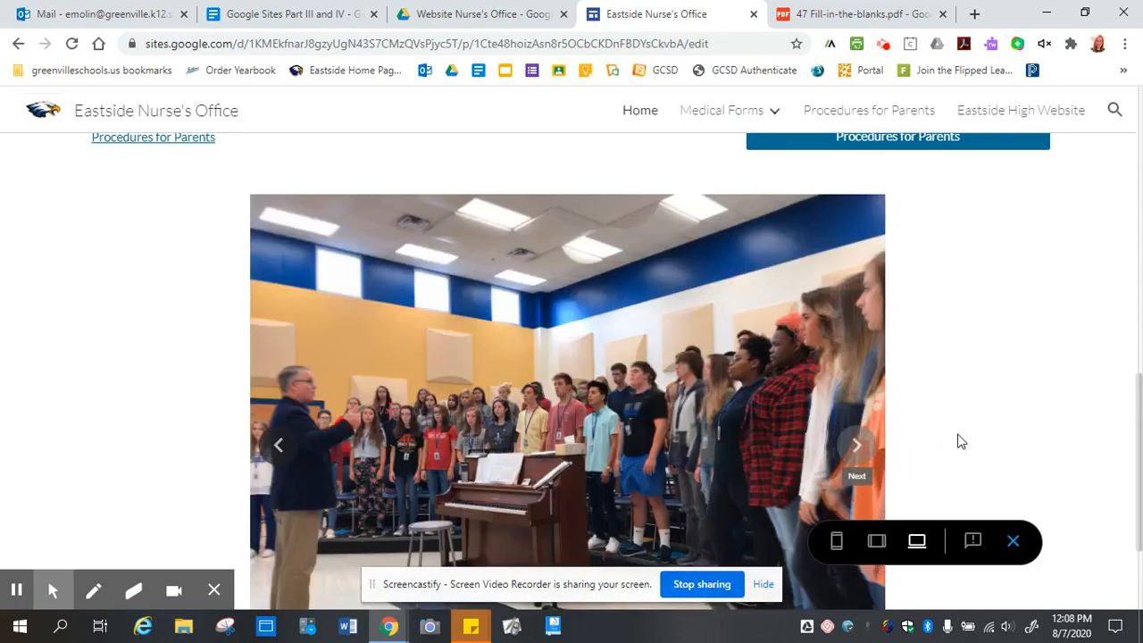
pyautogui.click(857, 447)
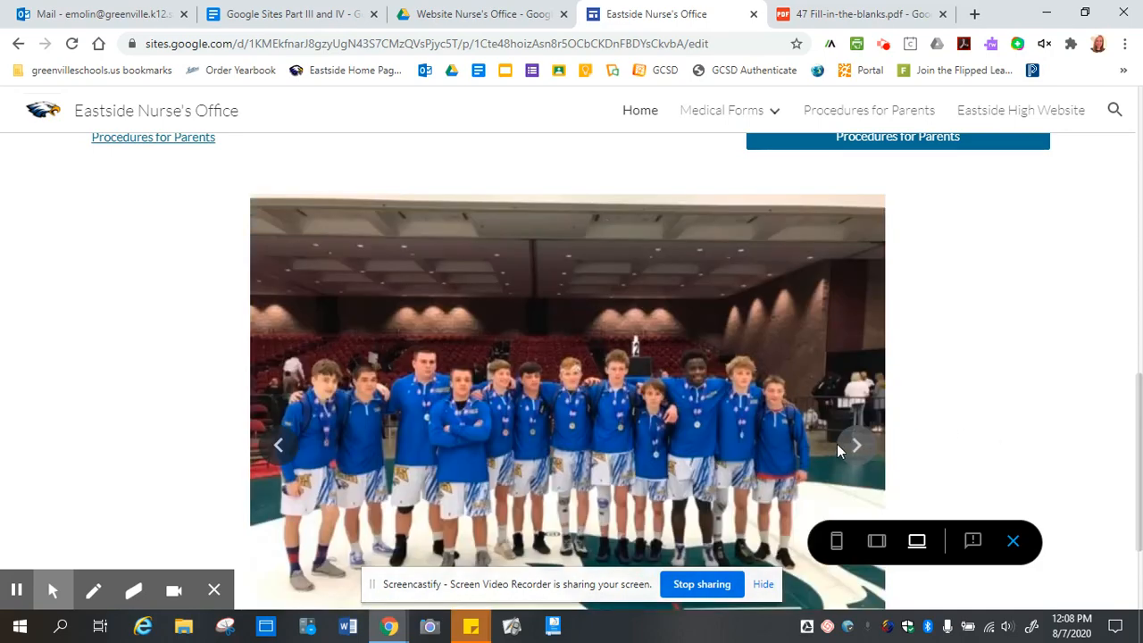
pyautogui.press('Escape')
pyautogui.scroll(-5, 441, 339)
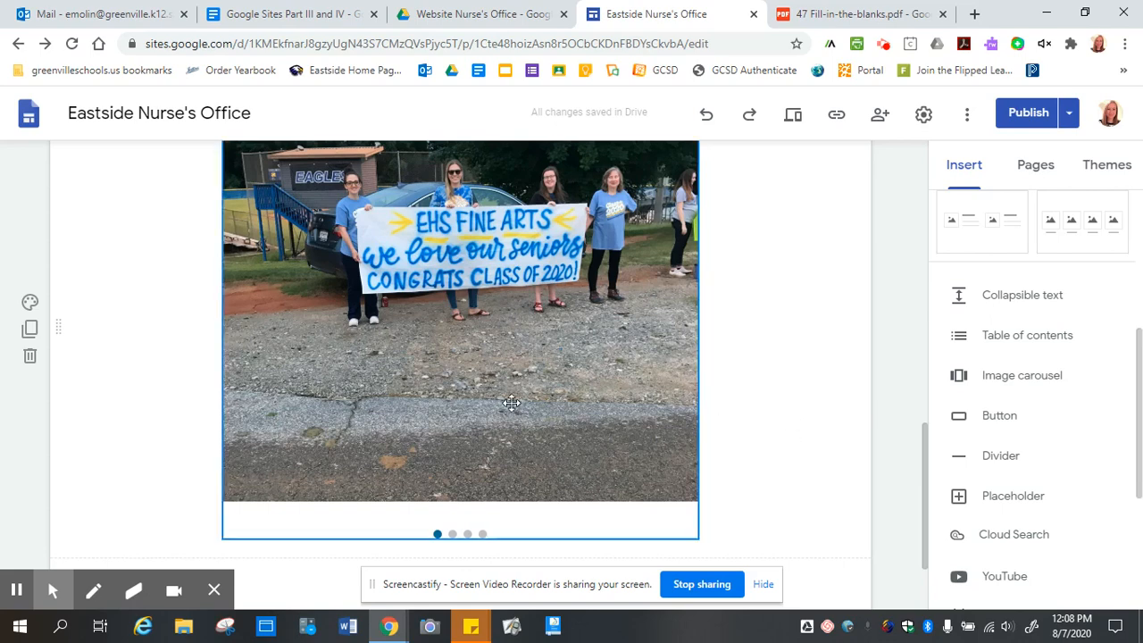
pyautogui.scroll(2, 747, 361)
pyautogui.scroll(-2, 748, 361)
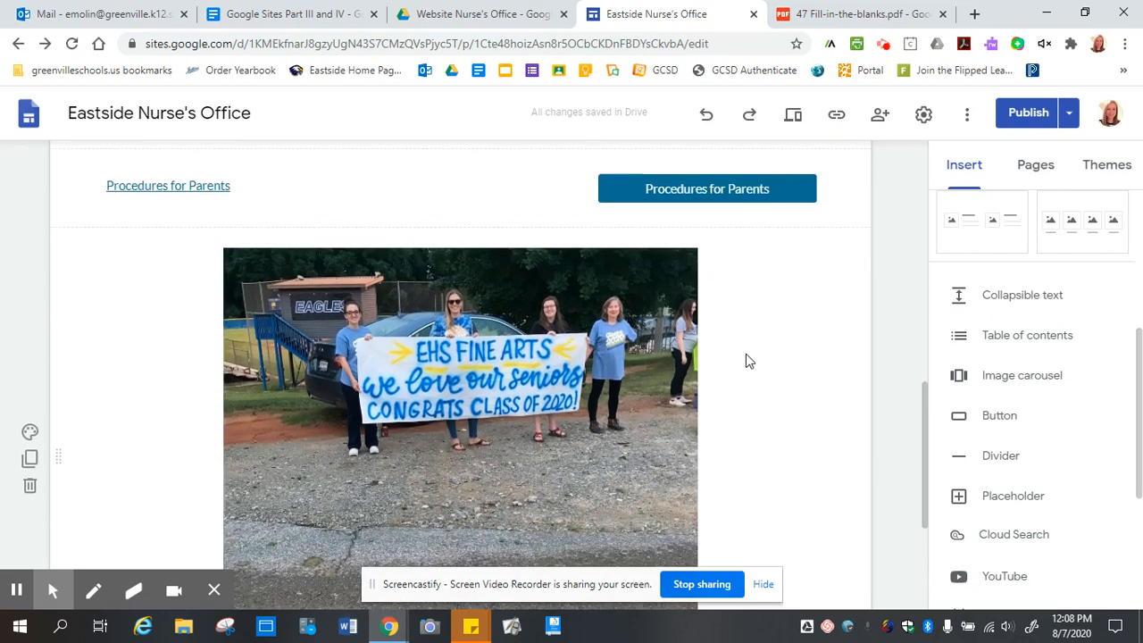
pyautogui.scroll(-1, 669, 479)
pyautogui.scroll(1, 638, 490)
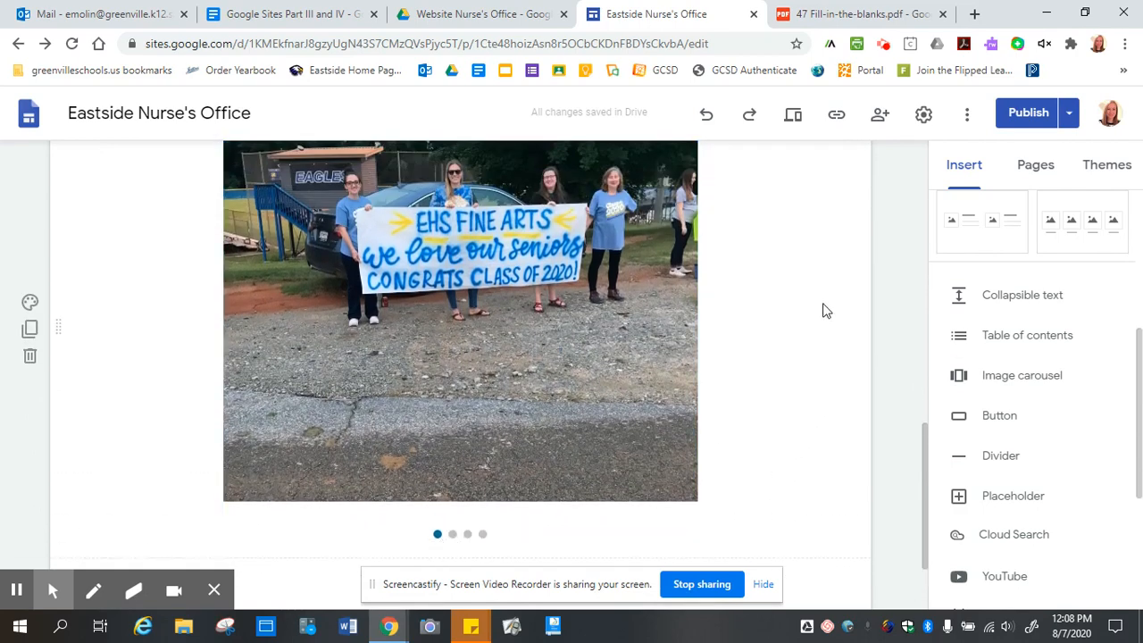
pyautogui.scroll(2, 786, 359)
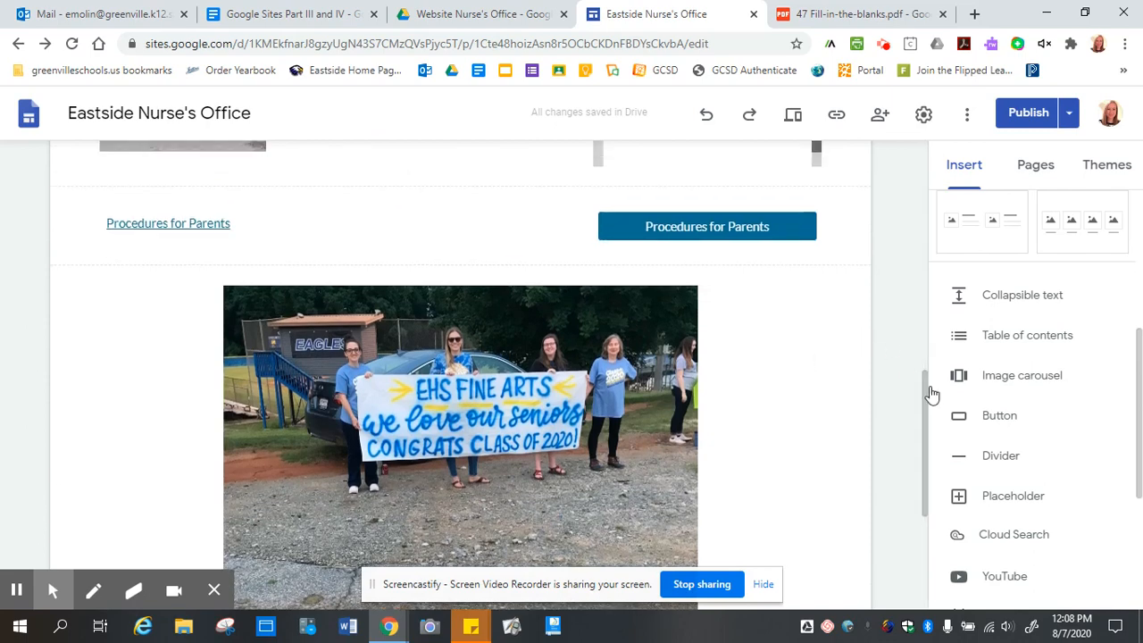
pyautogui.click(253, 15)
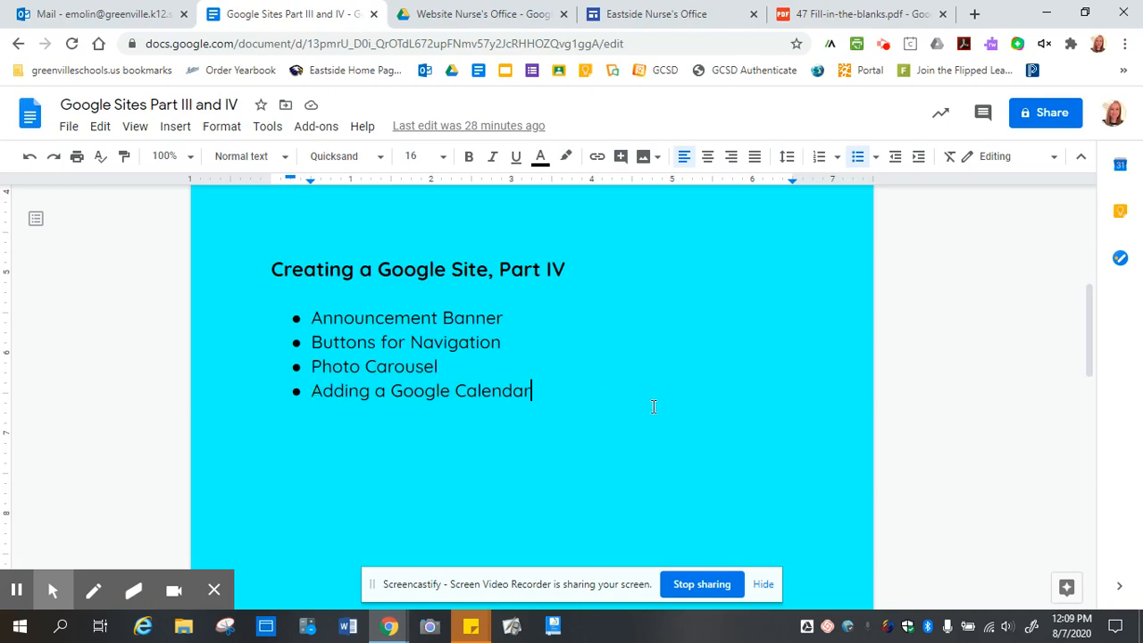
pyautogui.click(652, 14)
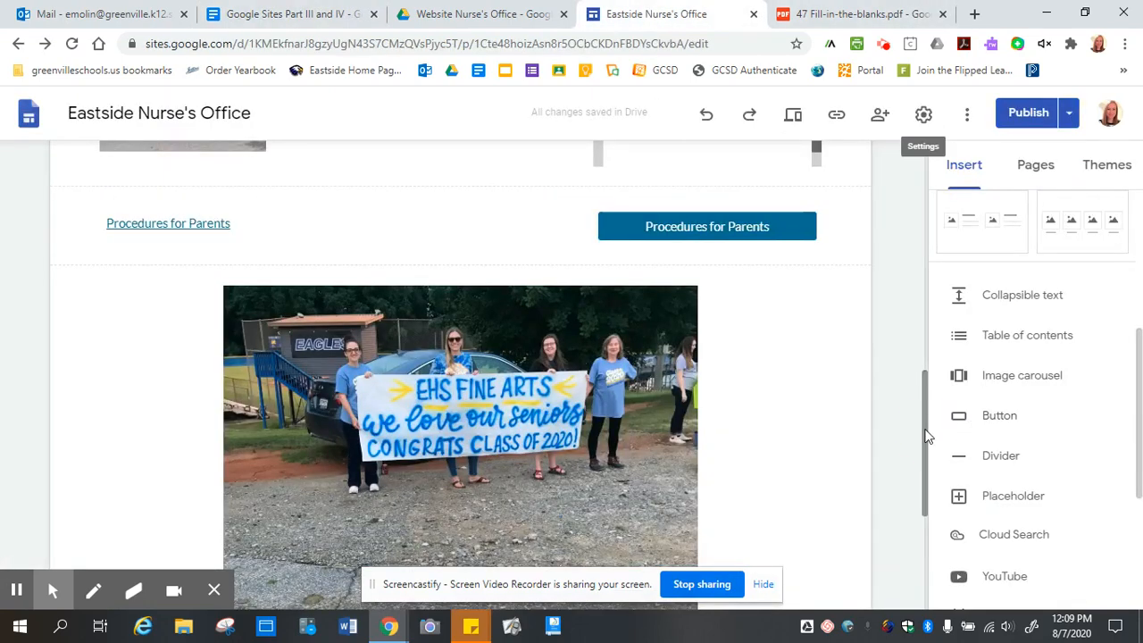
pyautogui.moveTo(927, 435); pyautogui.dragTo(926, 212)
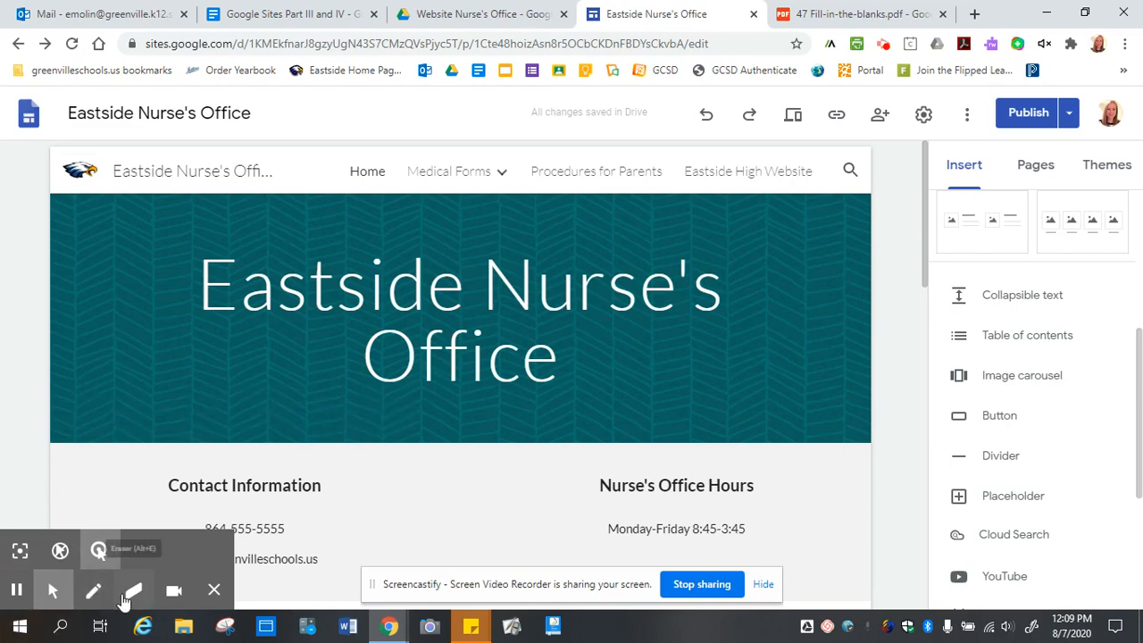
# From the Pages panel, create a new page named 'Calendars for Classes'.
pyautogui.click(18, 593)
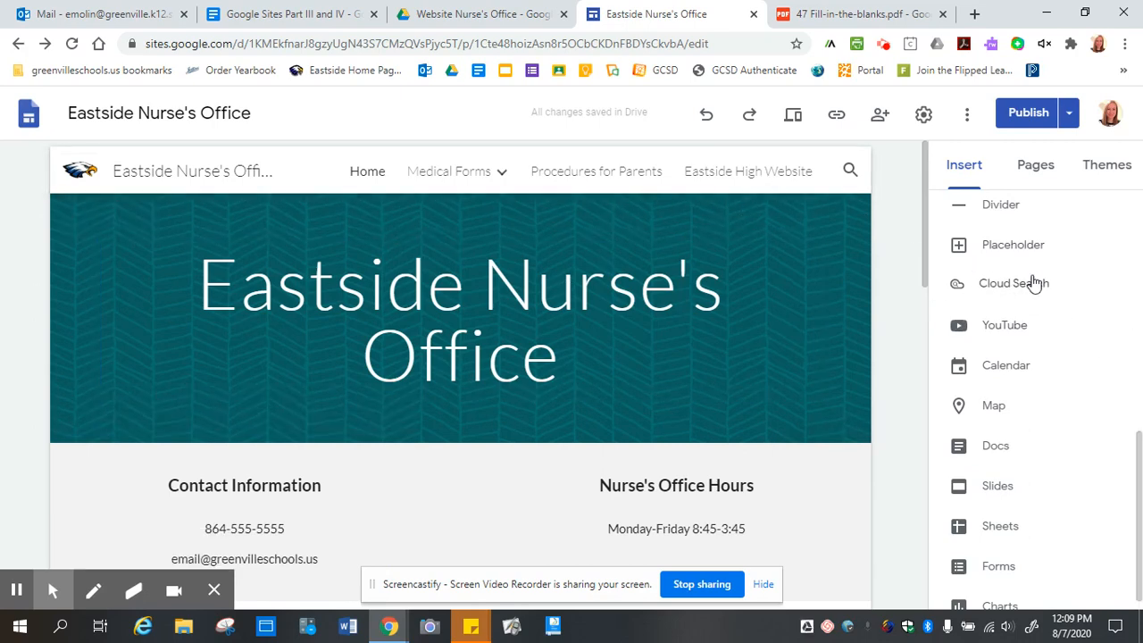
pyautogui.click(926, 207)
pyautogui.moveTo(926, 207)
pyautogui.mouseDown()
pyautogui.moveTo(923, 238)
pyautogui.moveTo(924, 192)
pyautogui.mouseUp()
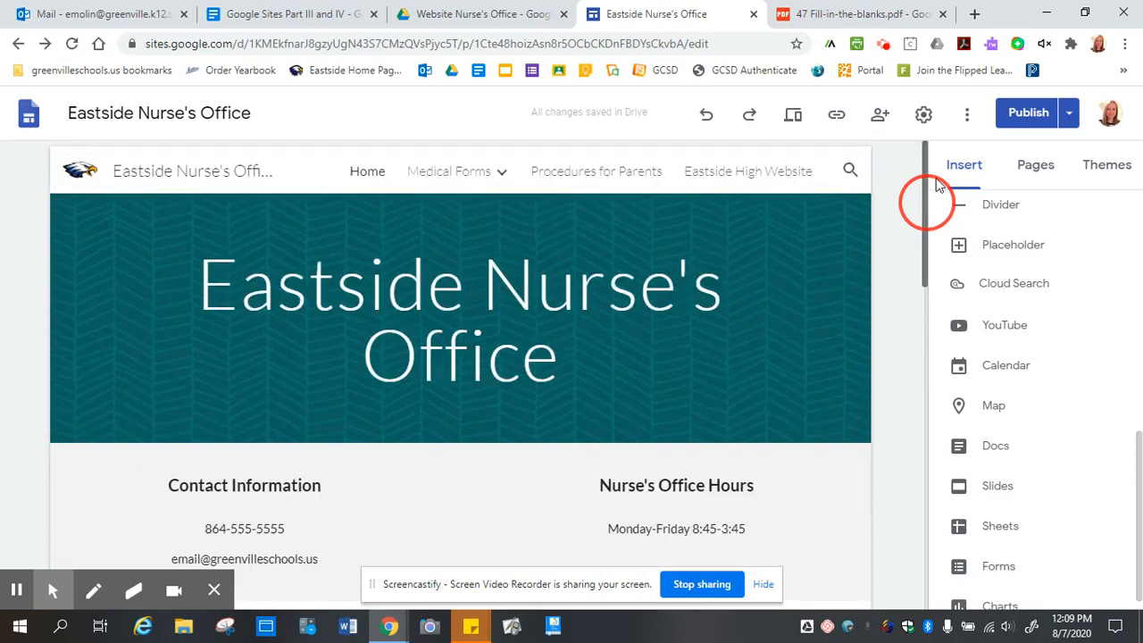
pyautogui.click(1032, 176)
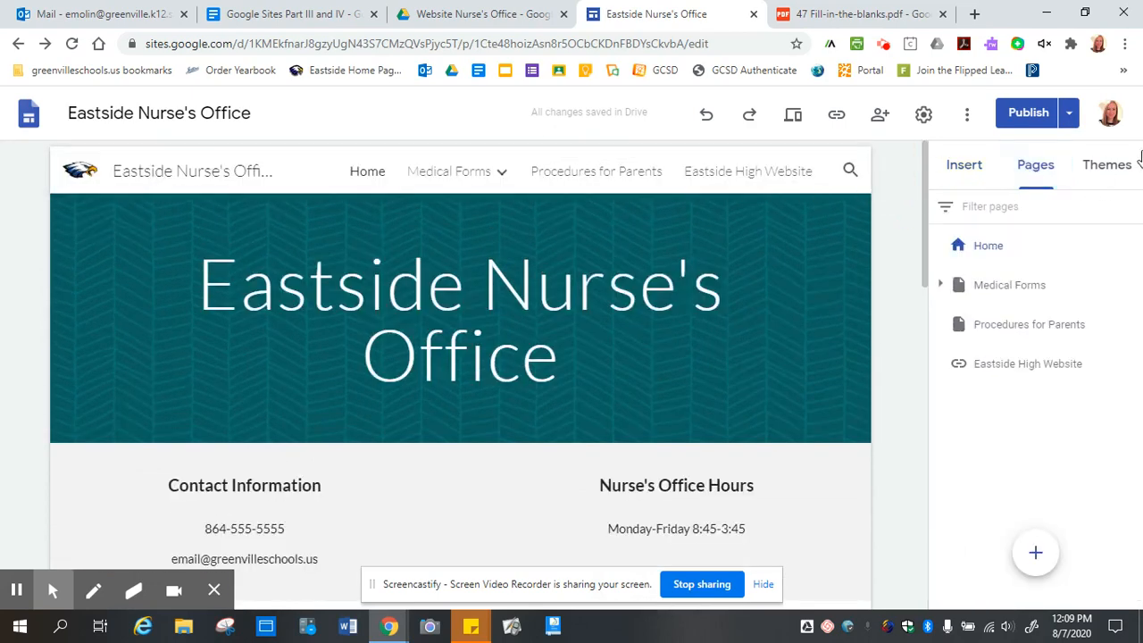
pyautogui.click(1034, 553)
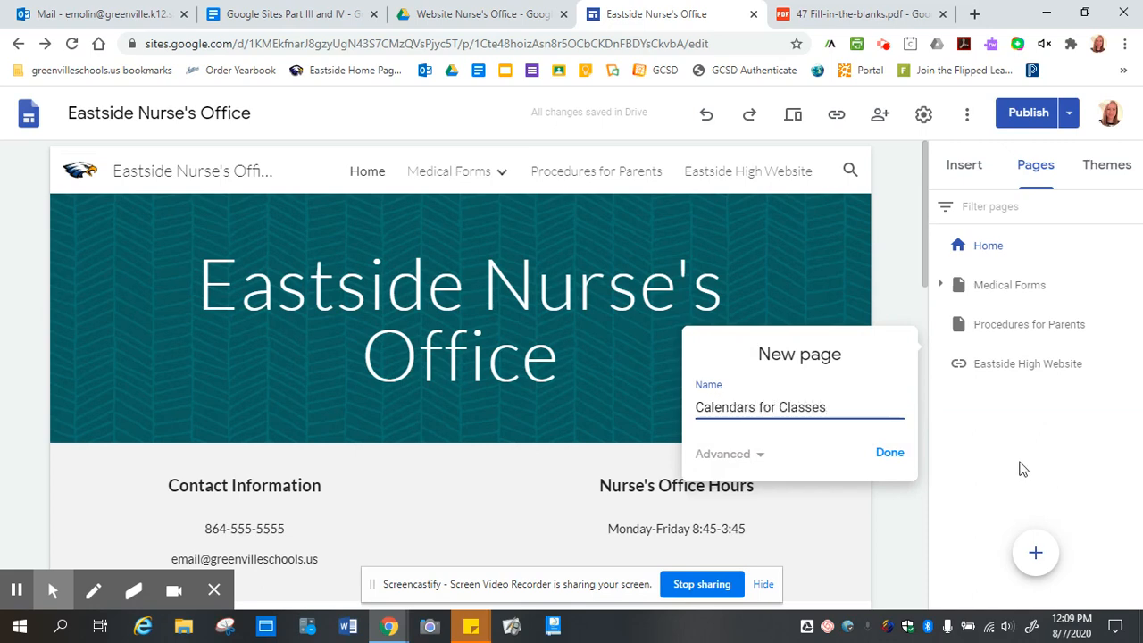
pyautogui.click(893, 456)
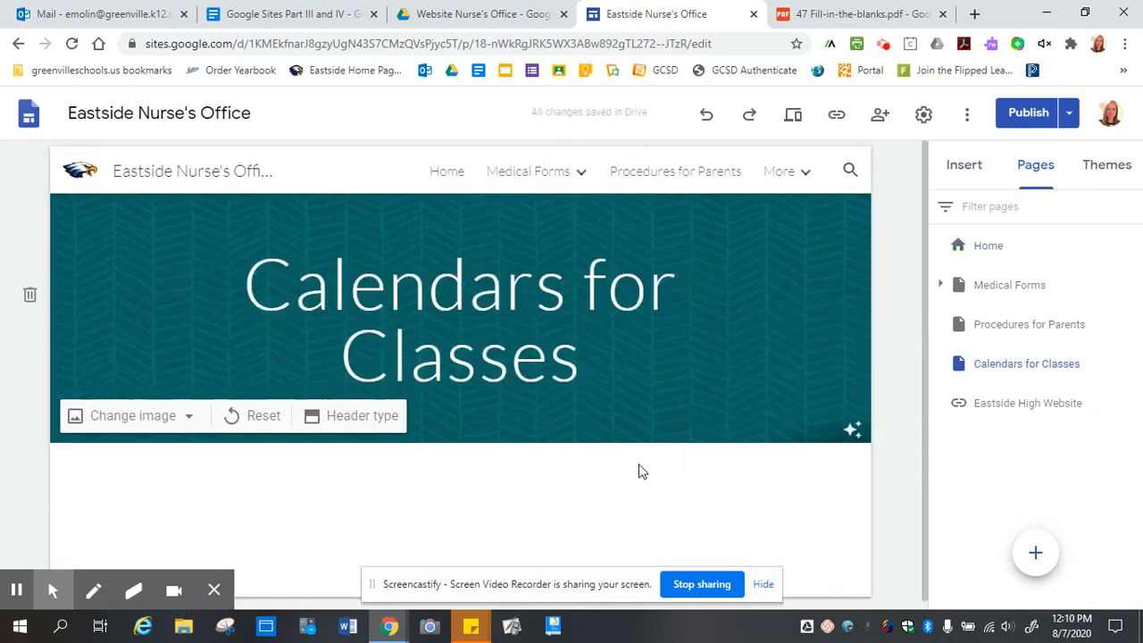
pyautogui.click(967, 166)
pyautogui.scroll(-5, 1051, 413)
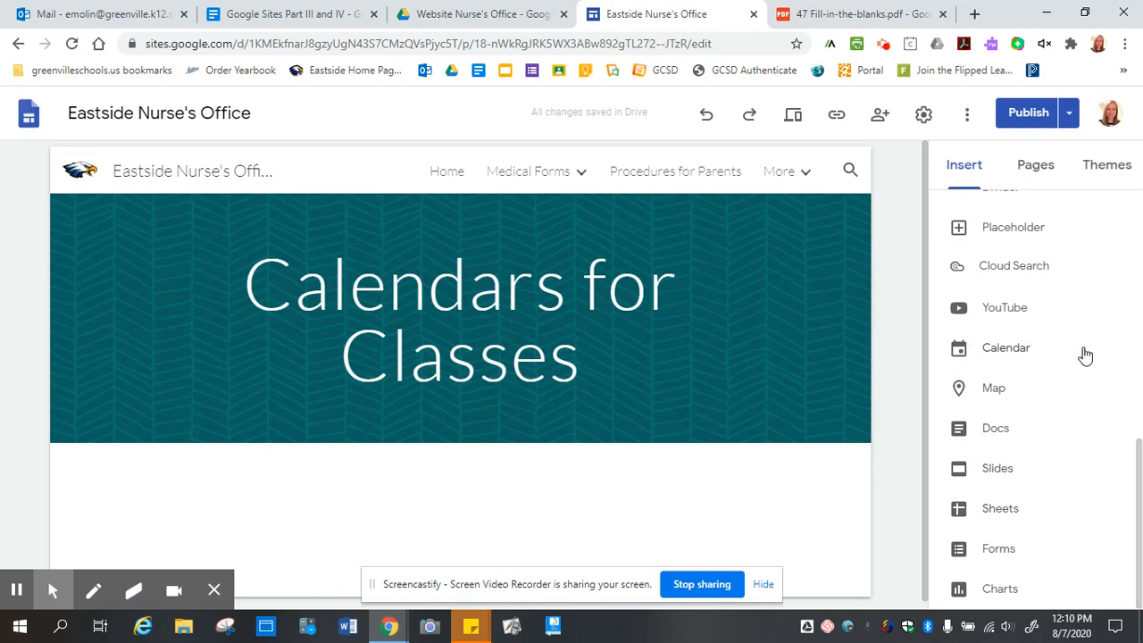
# Insert the (GCS) HSAideTeacher Period 4(A) Section 72 calendar, shown in Agenda view.
pyautogui.scroll(2, 1085, 356)
pyautogui.click(1000, 432)
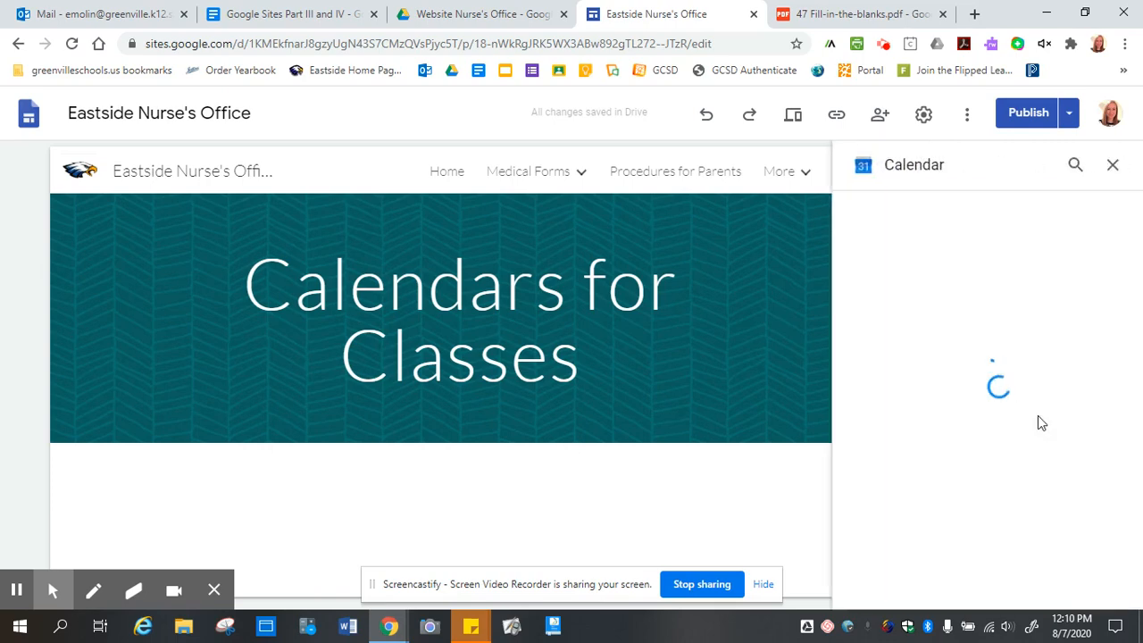
pyautogui.click(1115, 166)
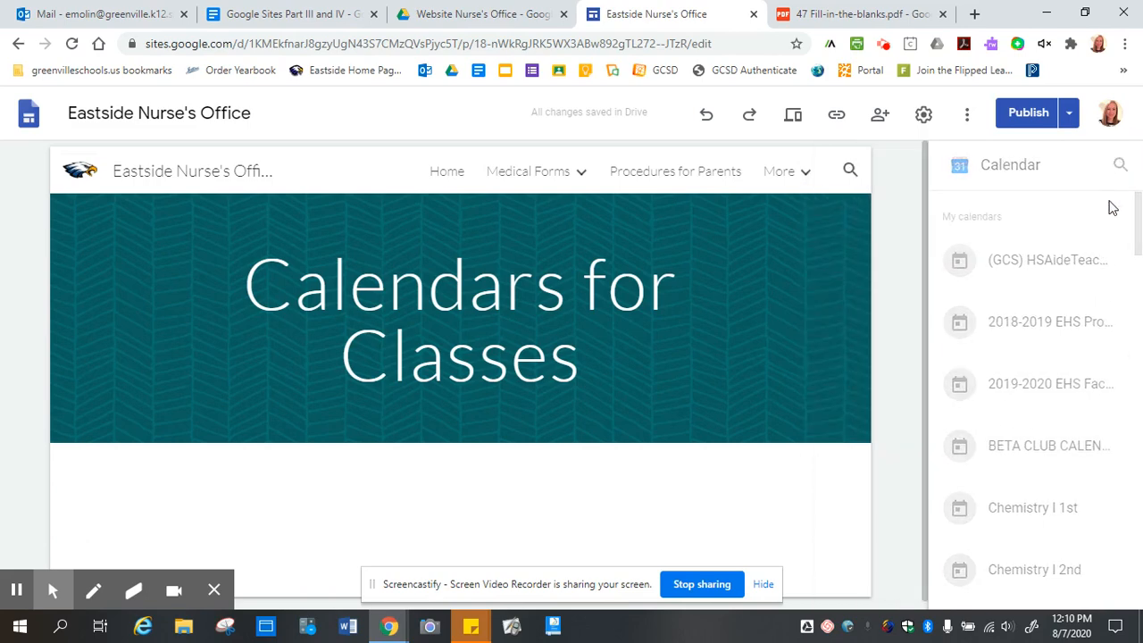
pyautogui.scroll(4, 1030, 350)
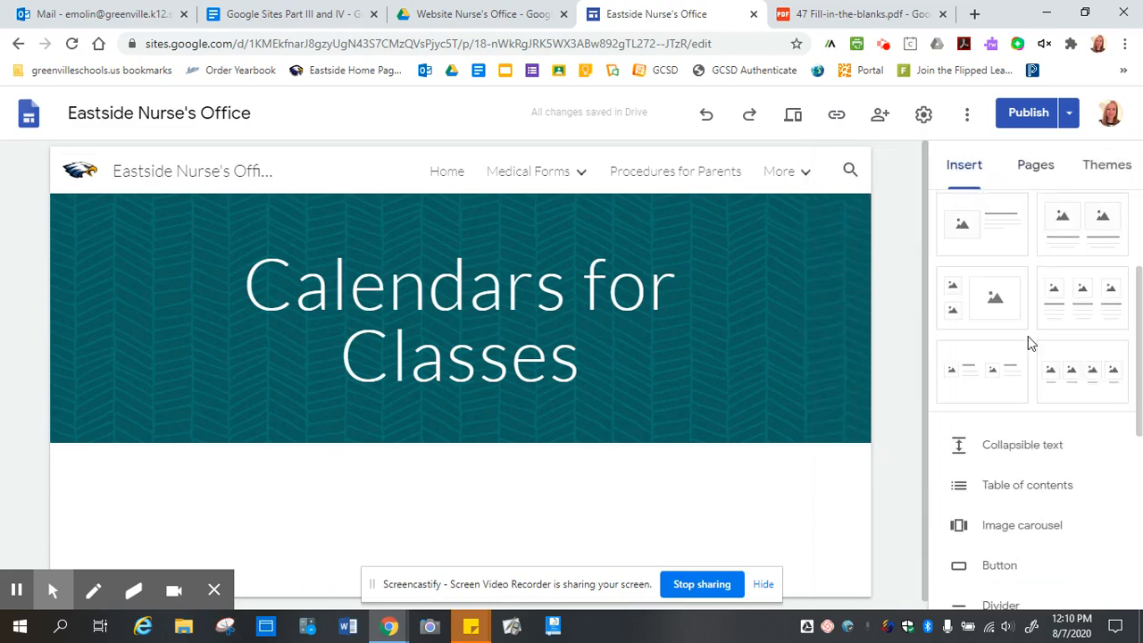
pyautogui.scroll(-3, 1028, 342)
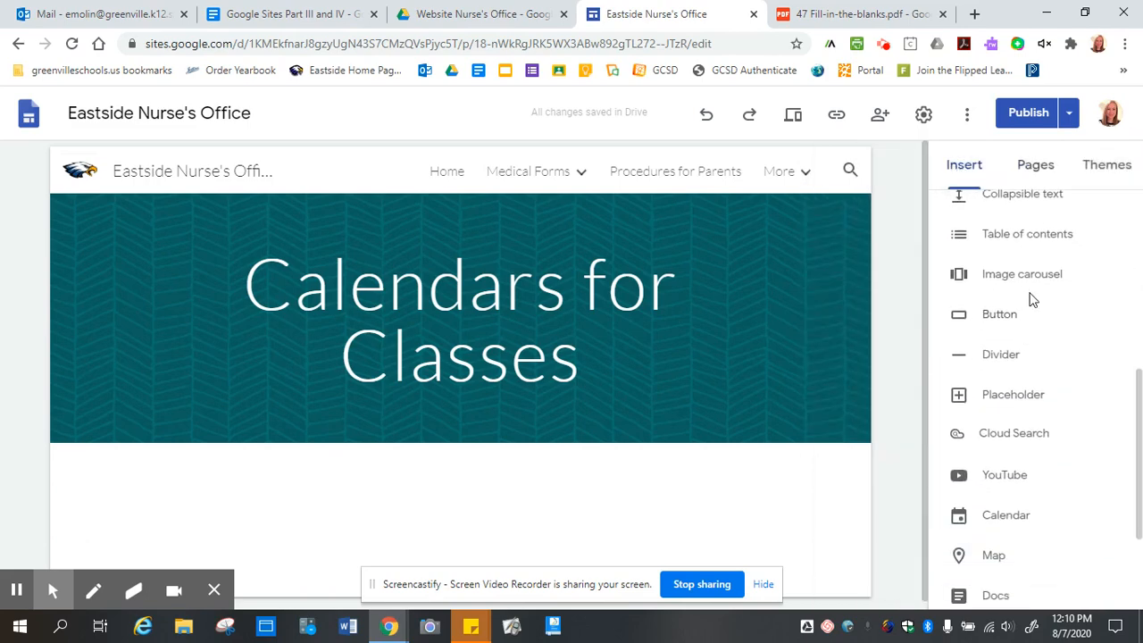
pyautogui.scroll(-2, 1032, 297)
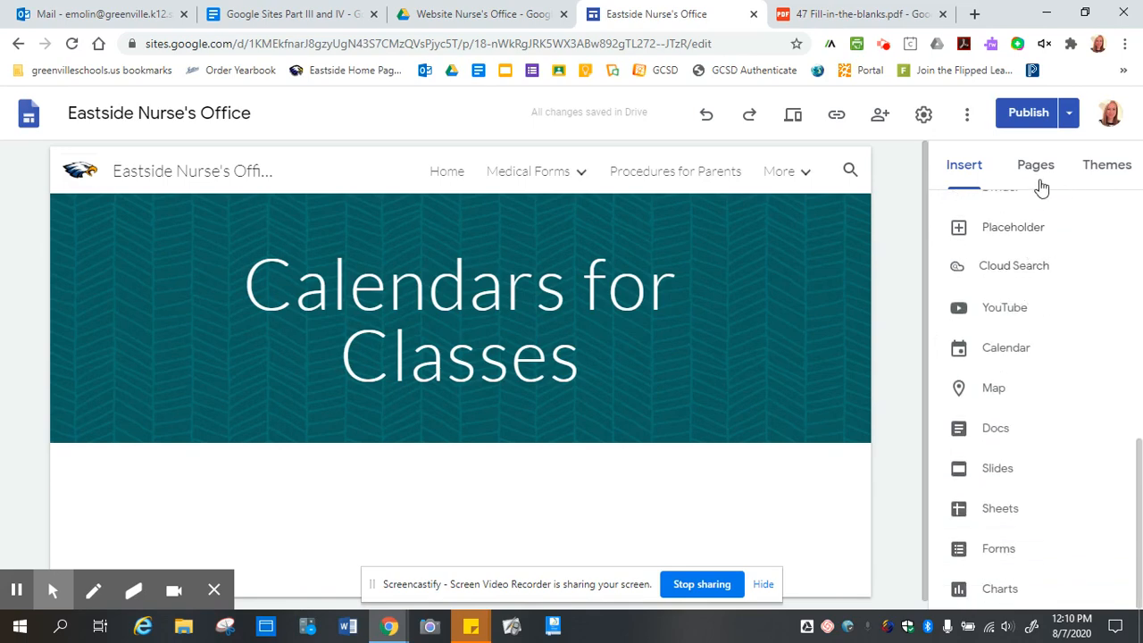
pyautogui.click(988, 362)
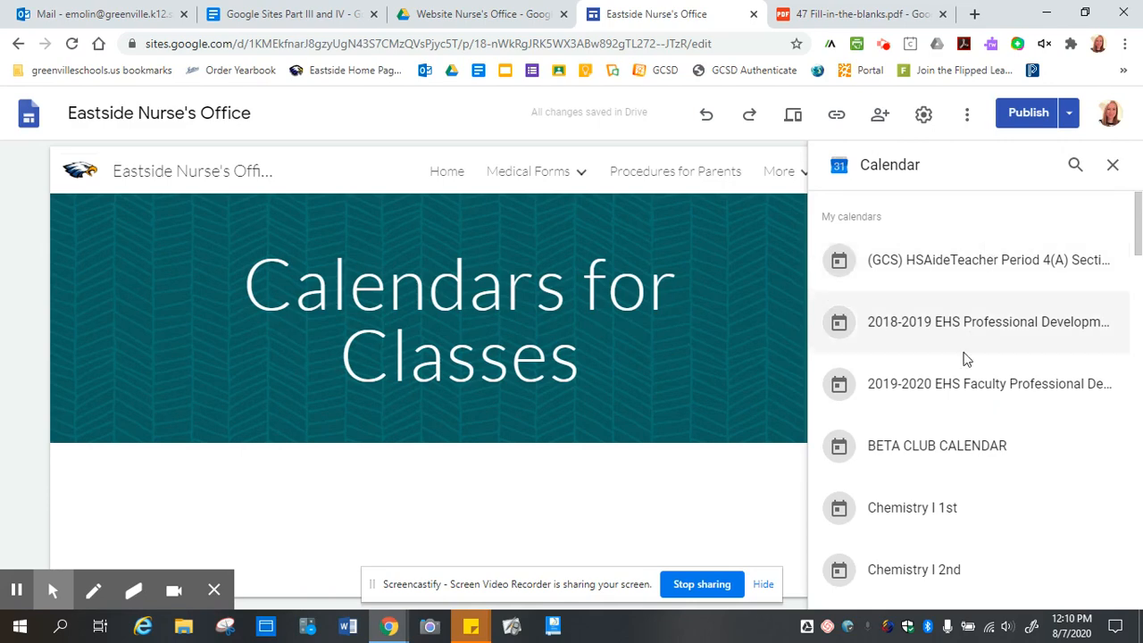
pyautogui.click(926, 264)
pyautogui.click(1095, 588)
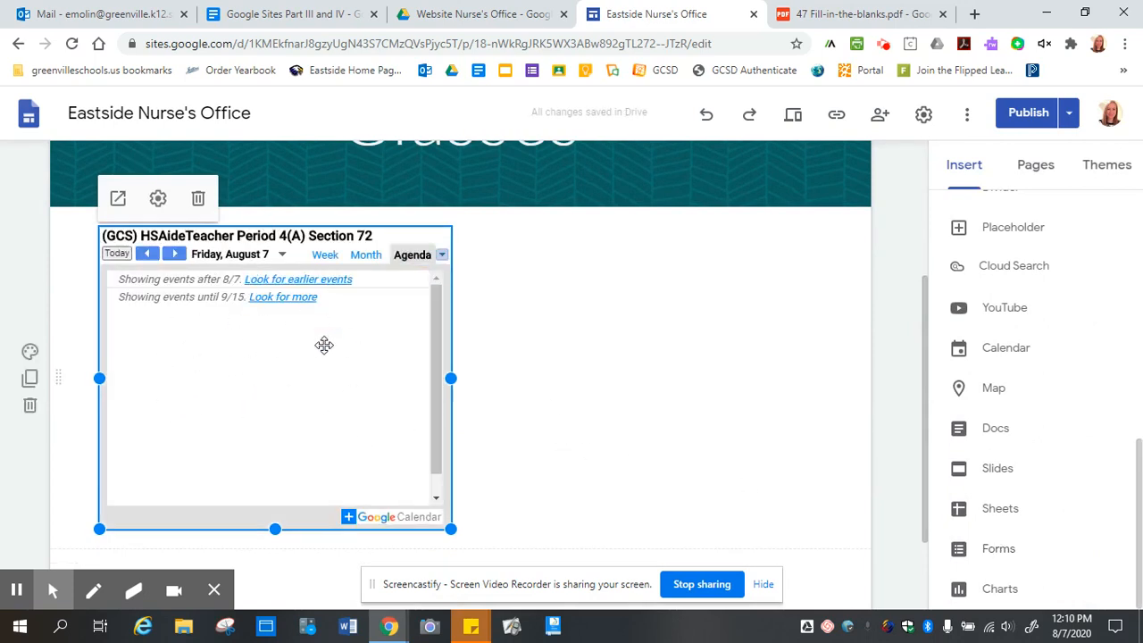
pyautogui.click(629, 392)
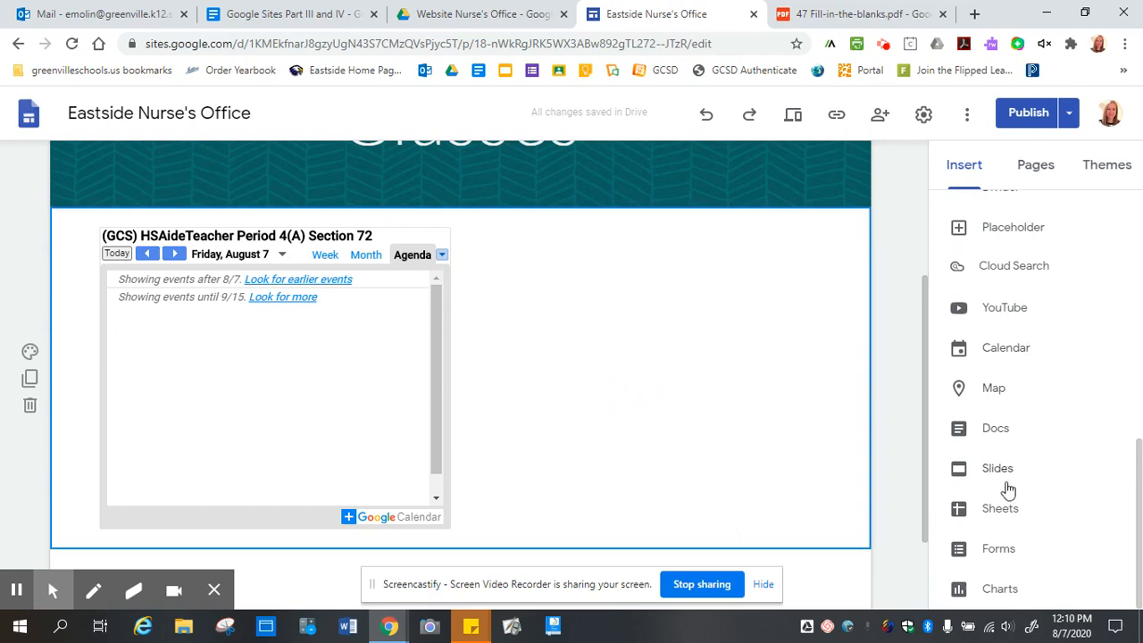
# Insert the Test calendar and drag it to the right of the HSAideTeacher calendar.
pyautogui.scroll(3, 1049, 254)
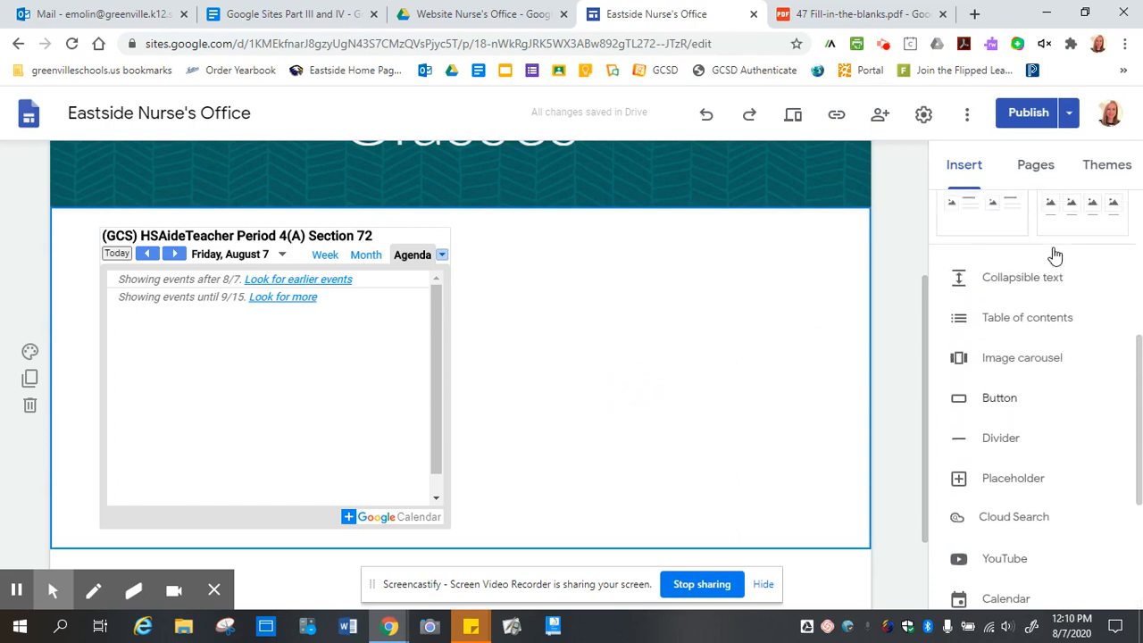
pyautogui.scroll(-3, 1038, 340)
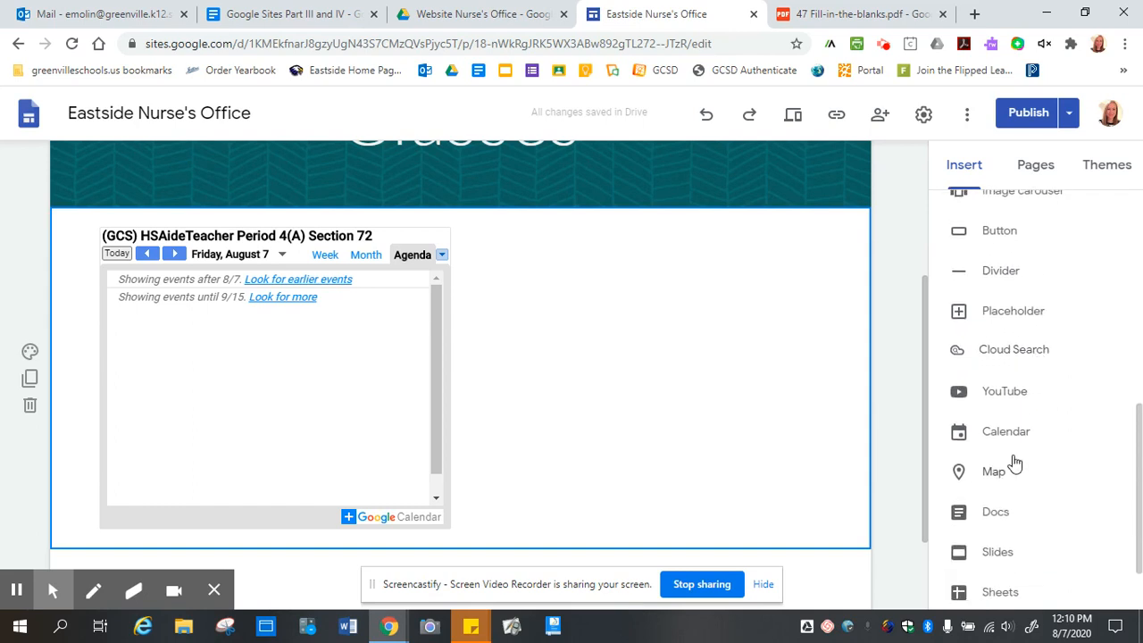
pyautogui.click(1007, 432)
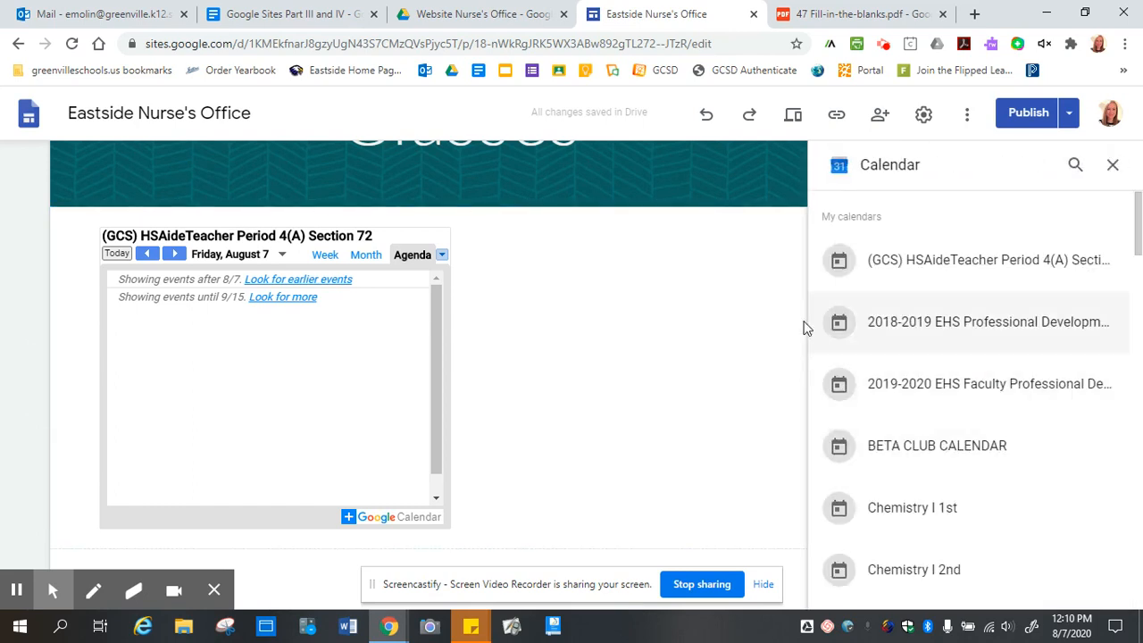
pyautogui.scroll(-7, 1010, 268)
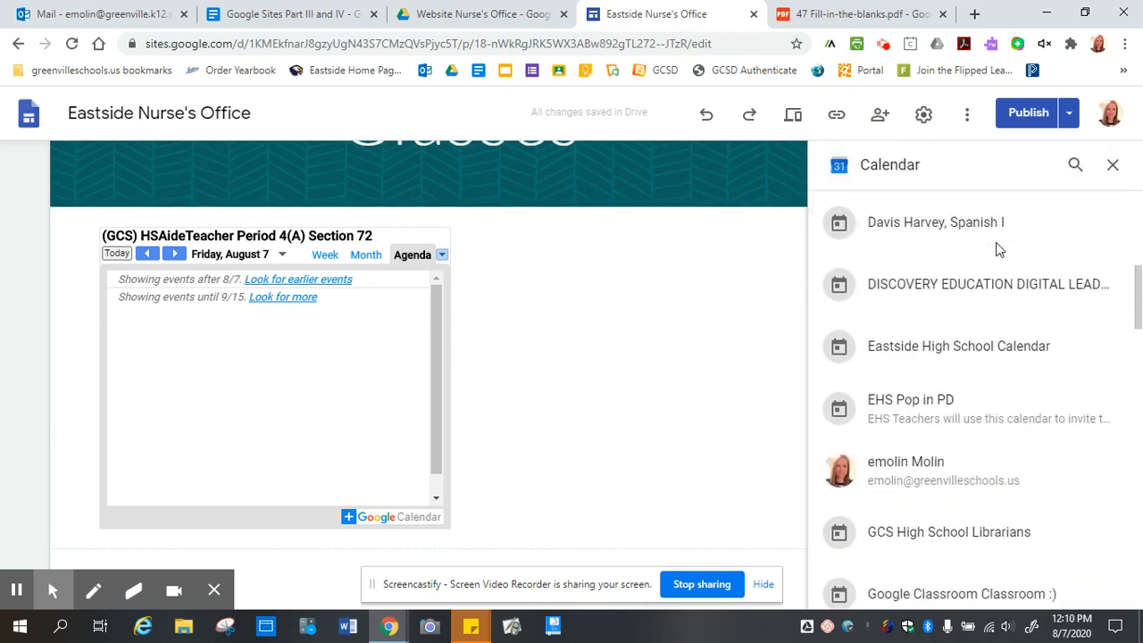
pyautogui.scroll(-6, 996, 243)
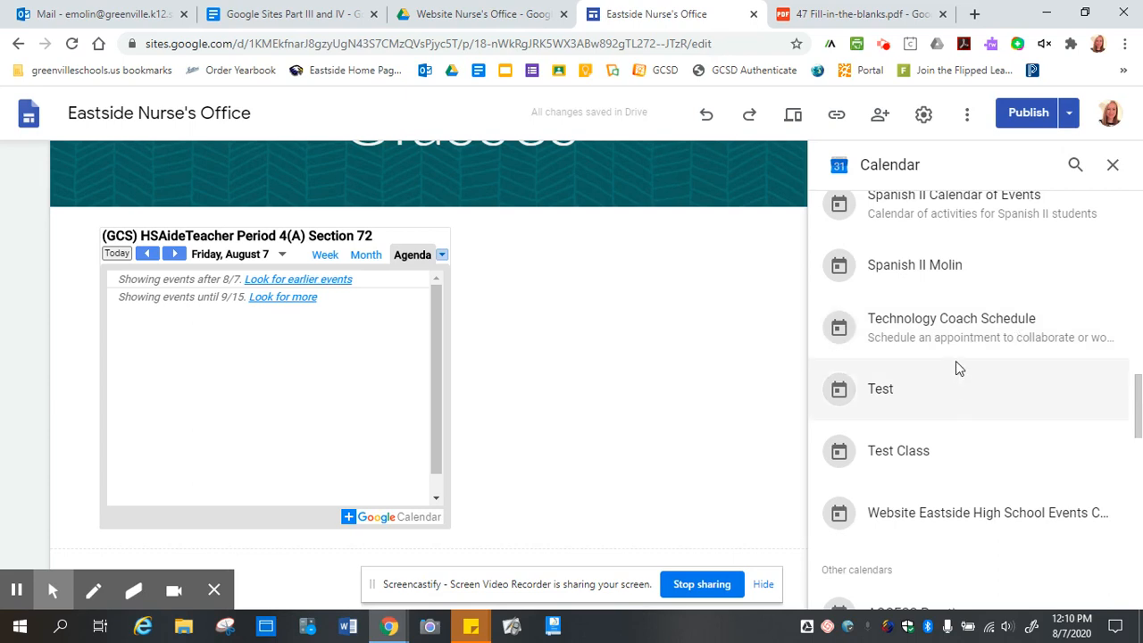
pyautogui.click(902, 402)
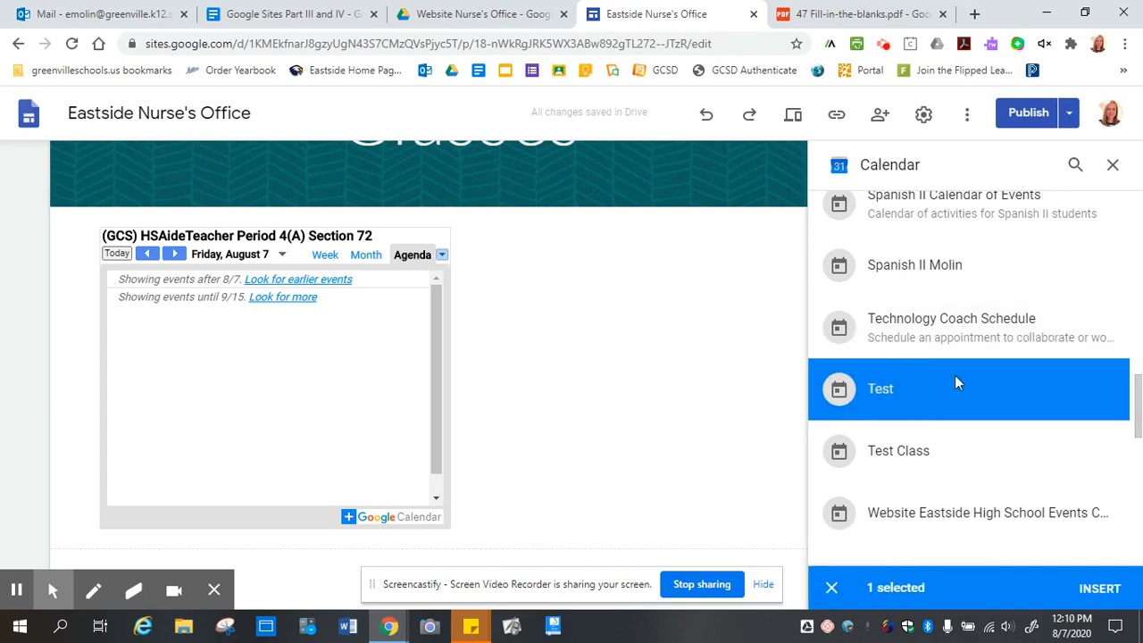
pyautogui.click(1094, 587)
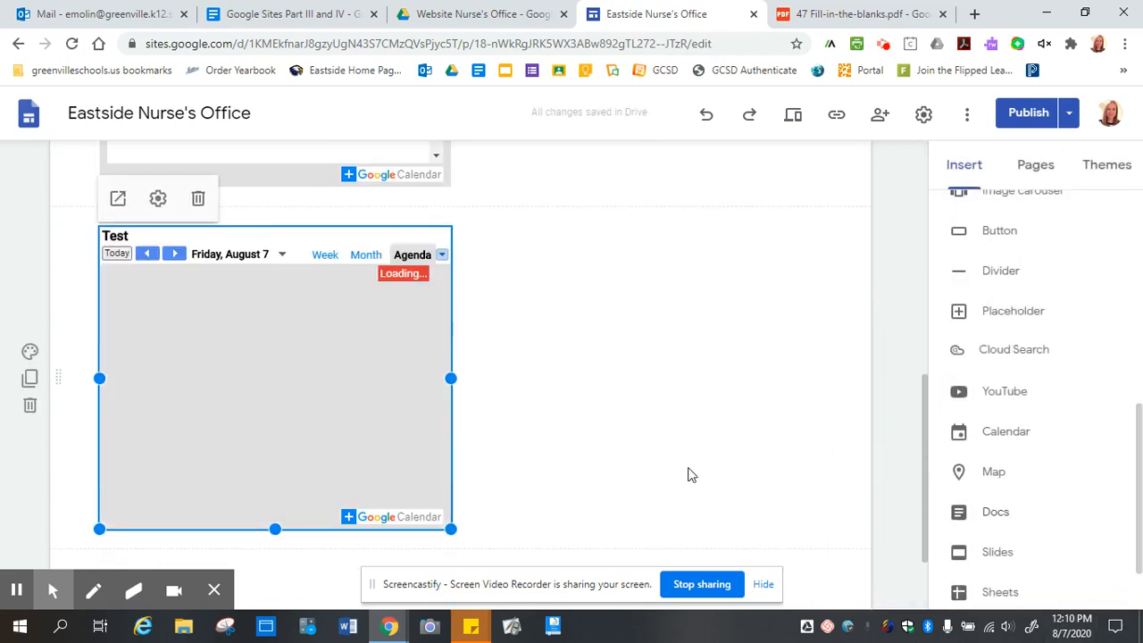
pyautogui.scroll(3, 655, 443)
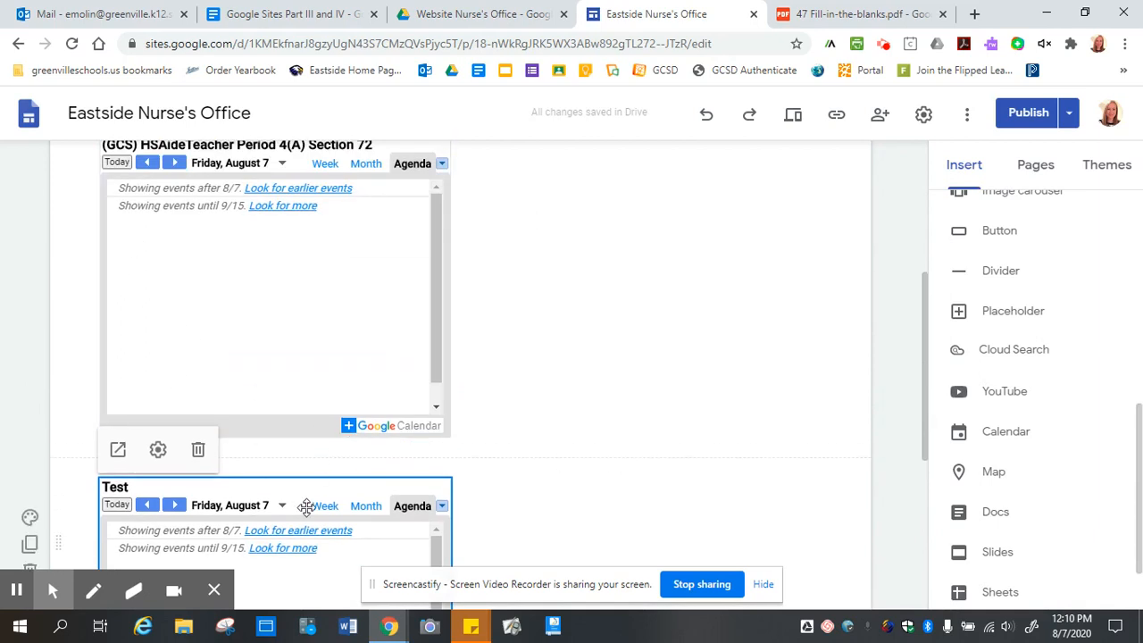
pyautogui.moveTo(307, 503); pyautogui.dragTo(613, 233)
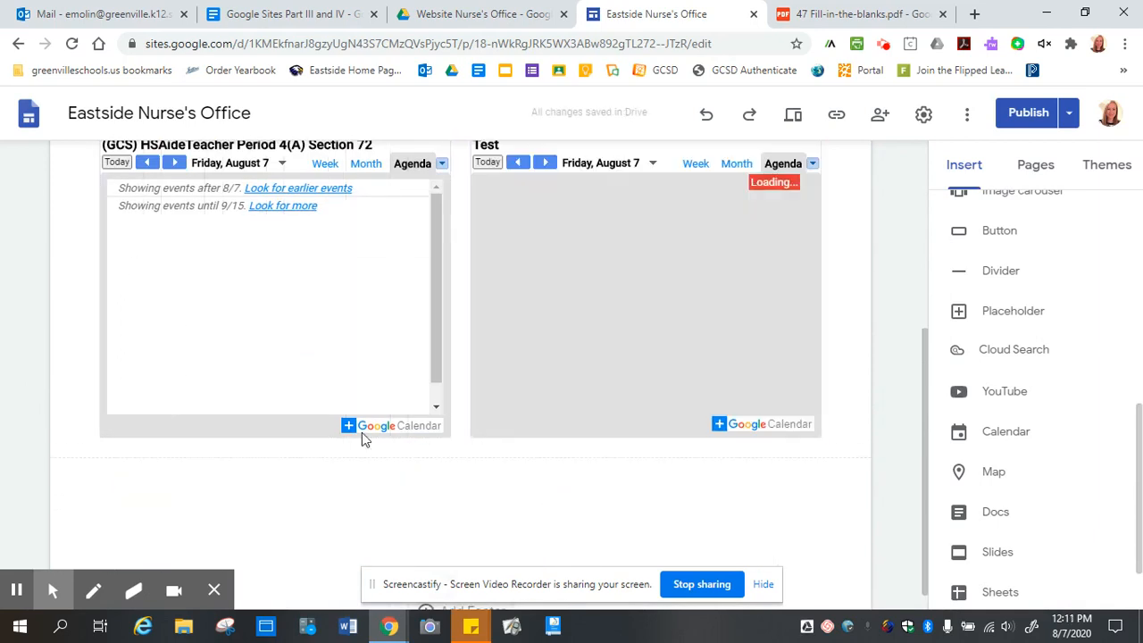
pyautogui.scroll(1, 575, 459)
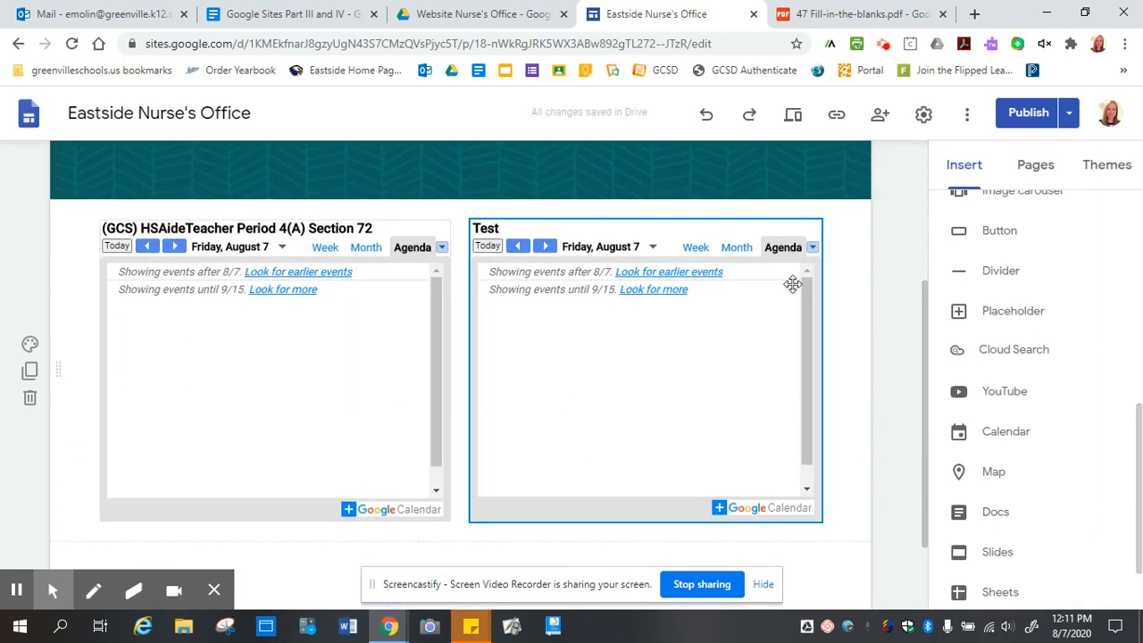
# Set the (GCS) HSAideTeacher calendar embed's view mode to Month.
pyautogui.click(765, 313)
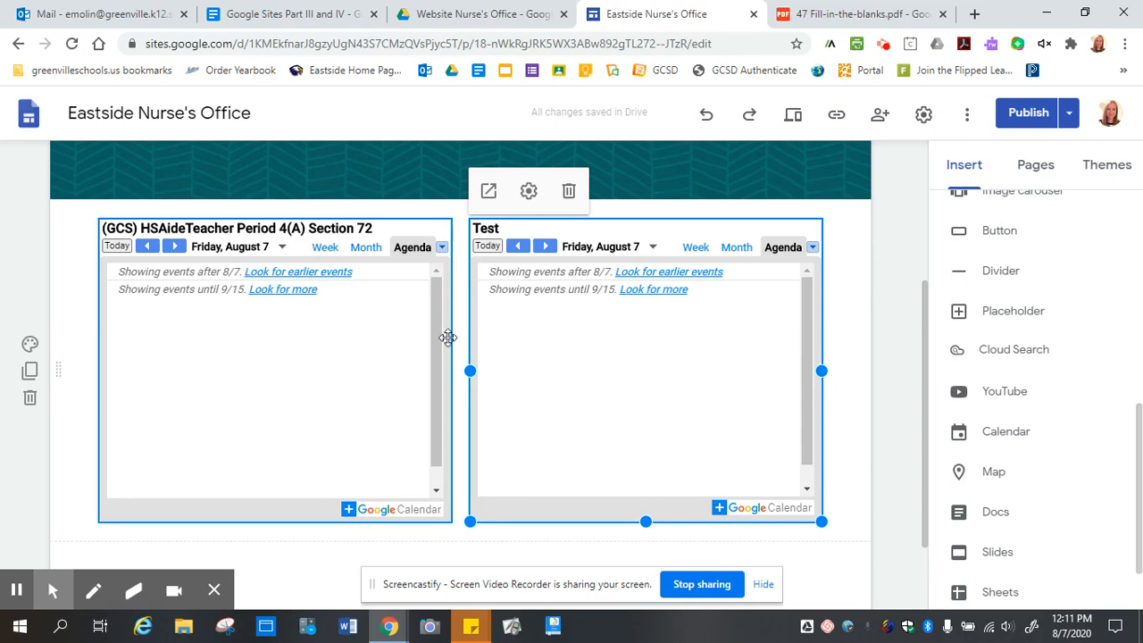
pyautogui.click(265, 410)
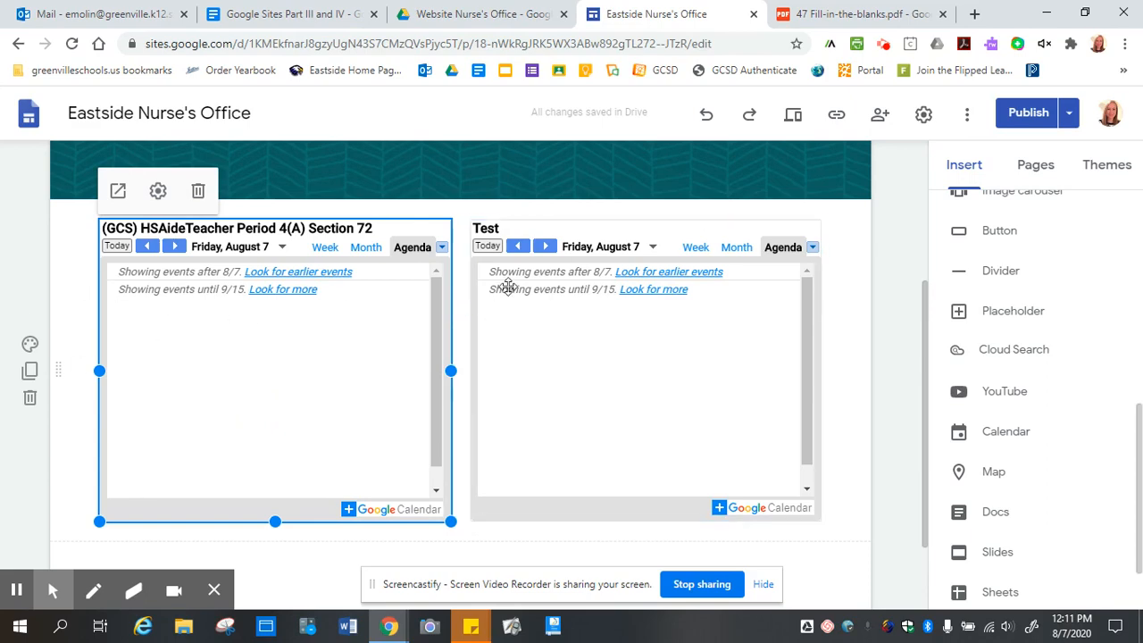
pyautogui.click(159, 193)
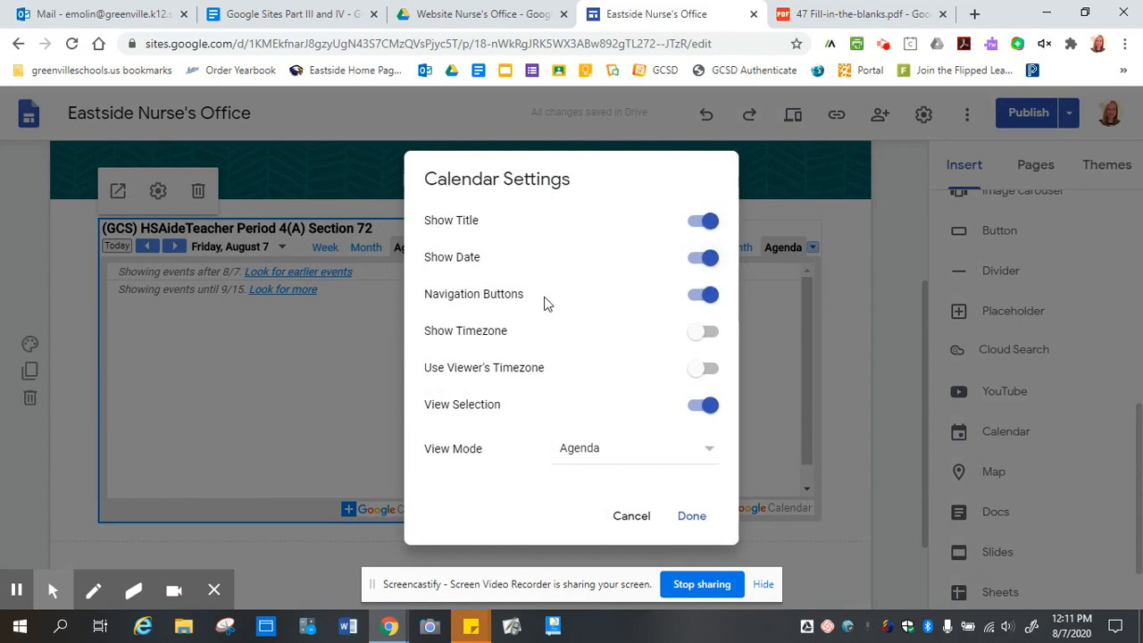
pyautogui.click(702, 457)
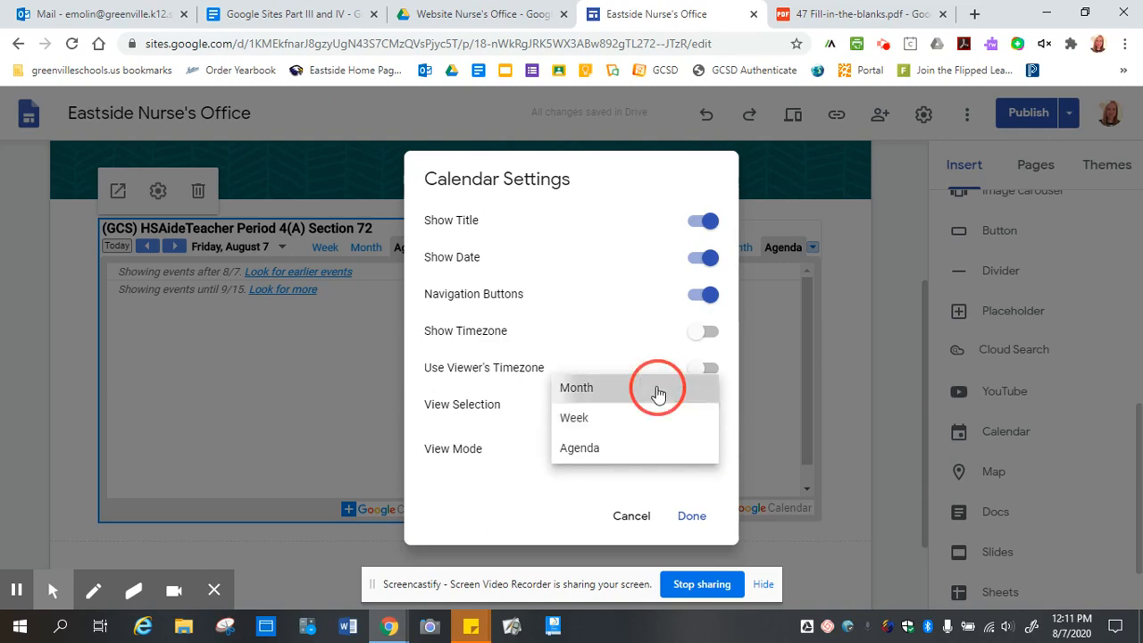
pyautogui.click(658, 390)
pyautogui.click(696, 522)
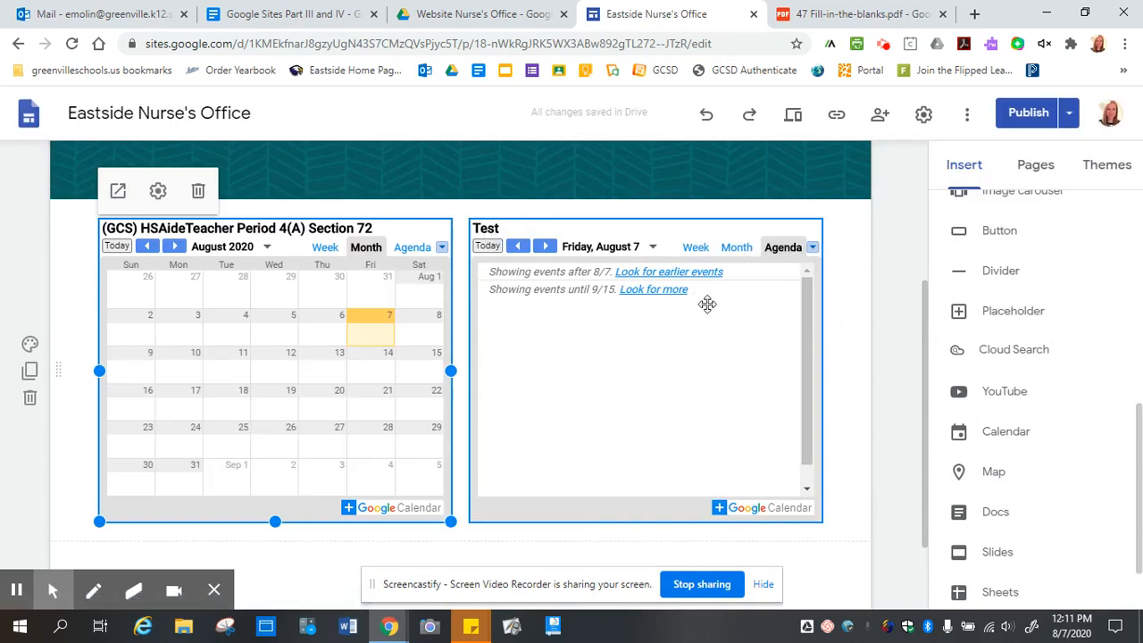
# Set the Test calendar embed's view mode to Month as well.
pyautogui.click(745, 385)
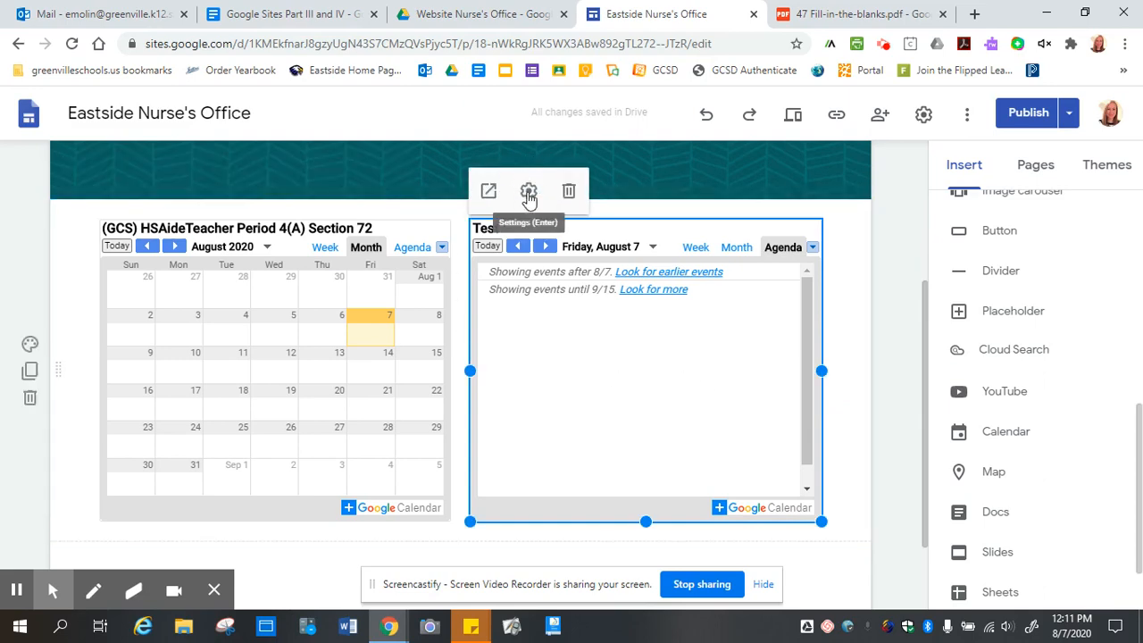
pyautogui.click(528, 193)
pyautogui.click(661, 452)
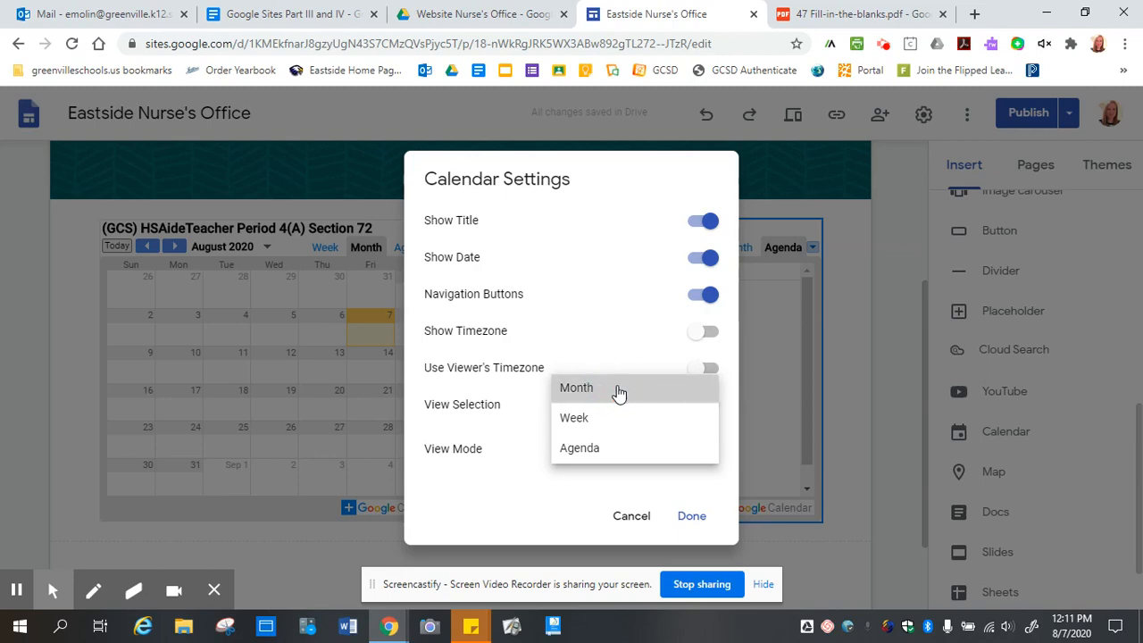
pyautogui.click(616, 389)
pyautogui.click(693, 518)
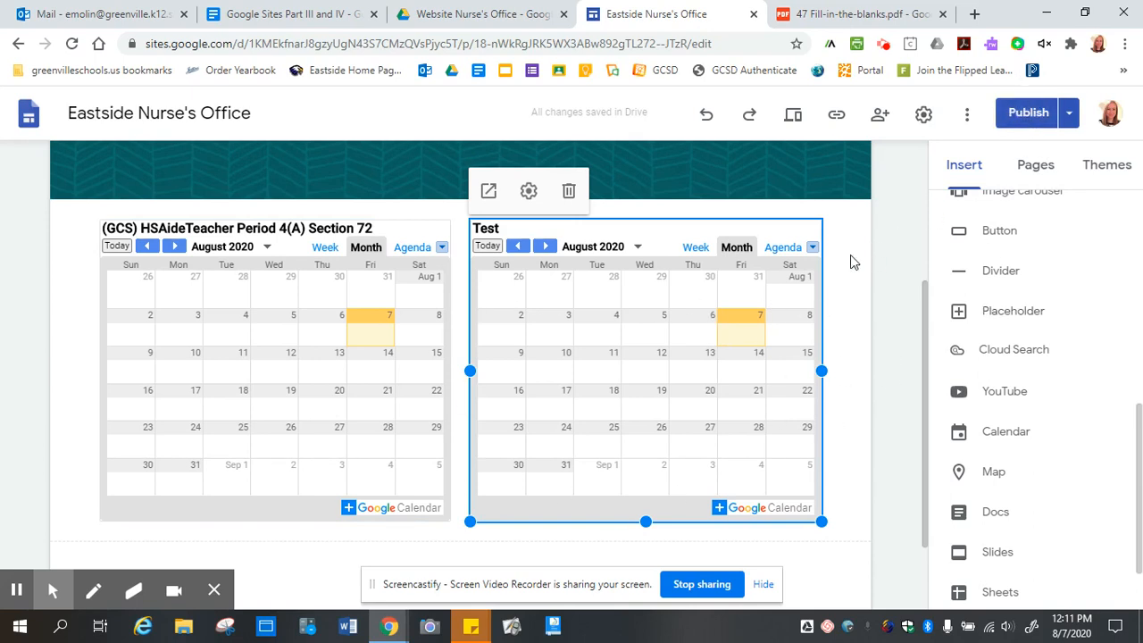
pyautogui.click(299, 20)
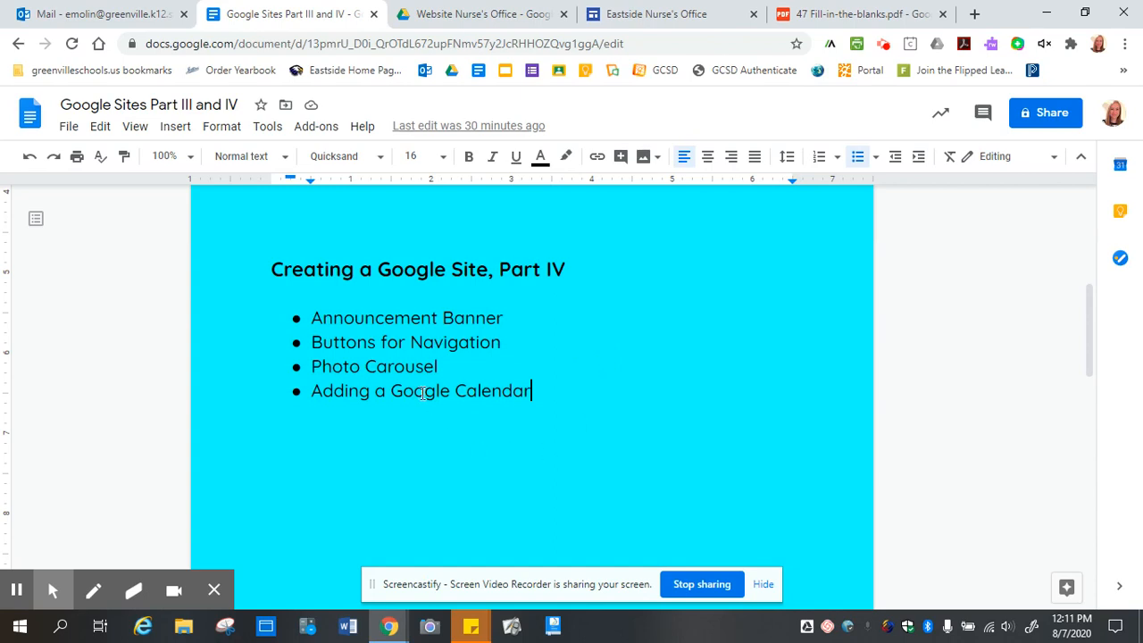
pyautogui.click(692, 16)
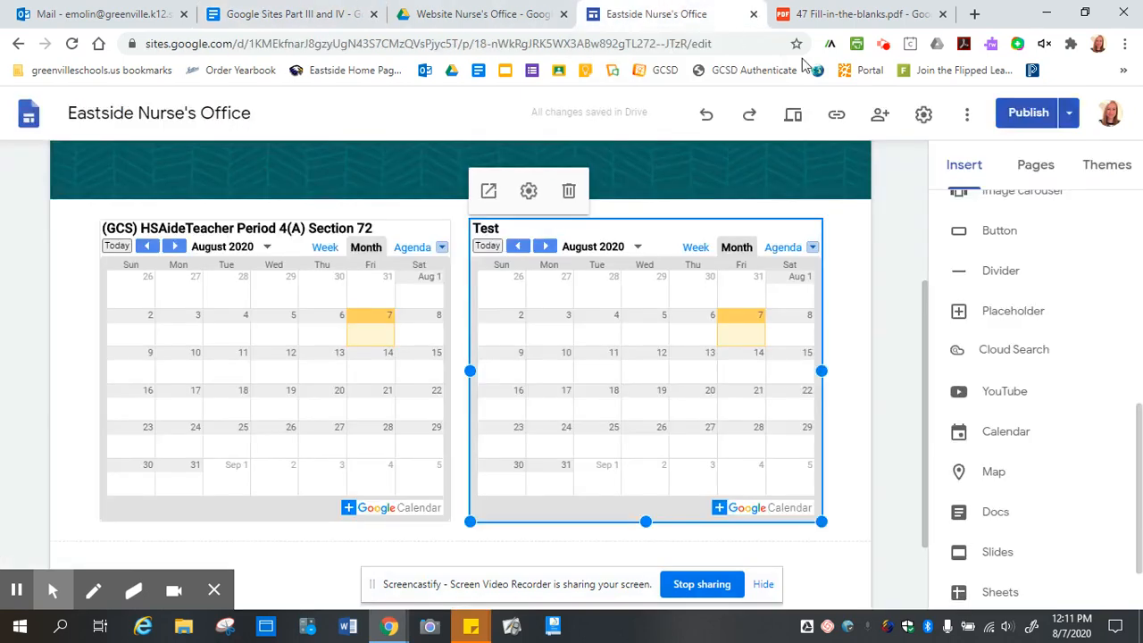
# Review the pending changes and publish the Eastside Nurse's Office site with its Calendars for Classes page.
pyautogui.click(1029, 112)
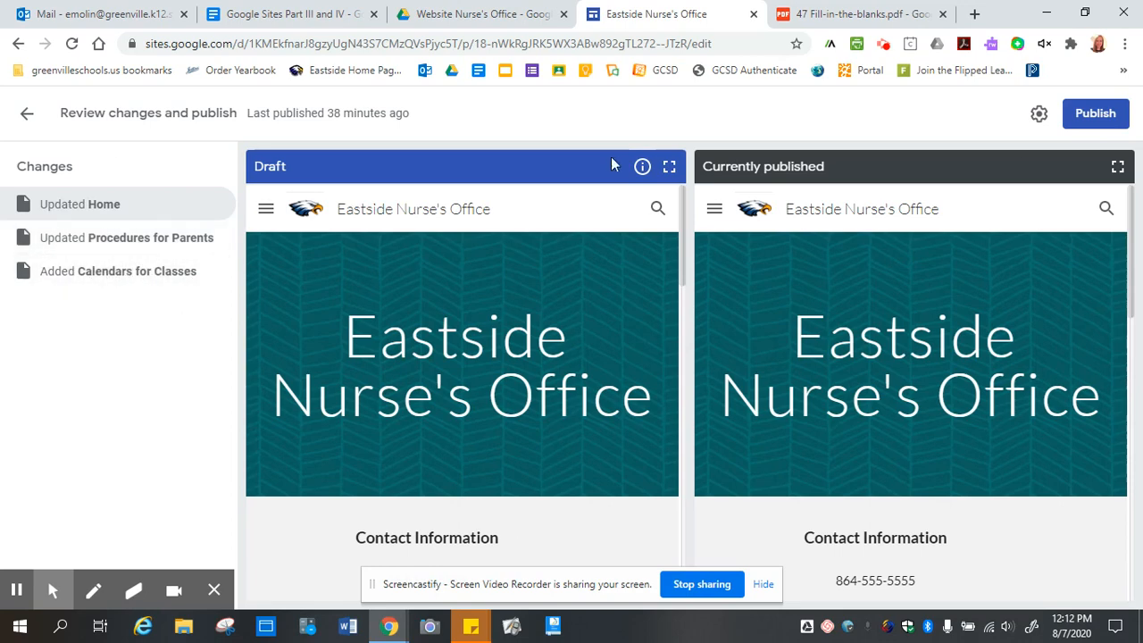
pyautogui.click(1095, 114)
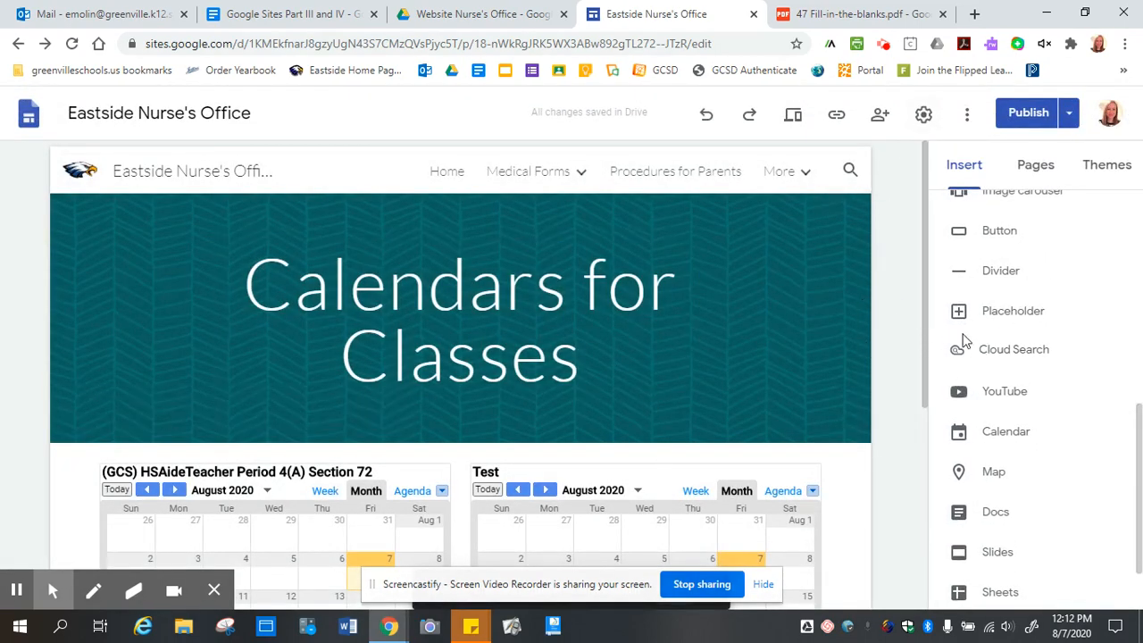
pyautogui.scroll(-2, 327, 446)
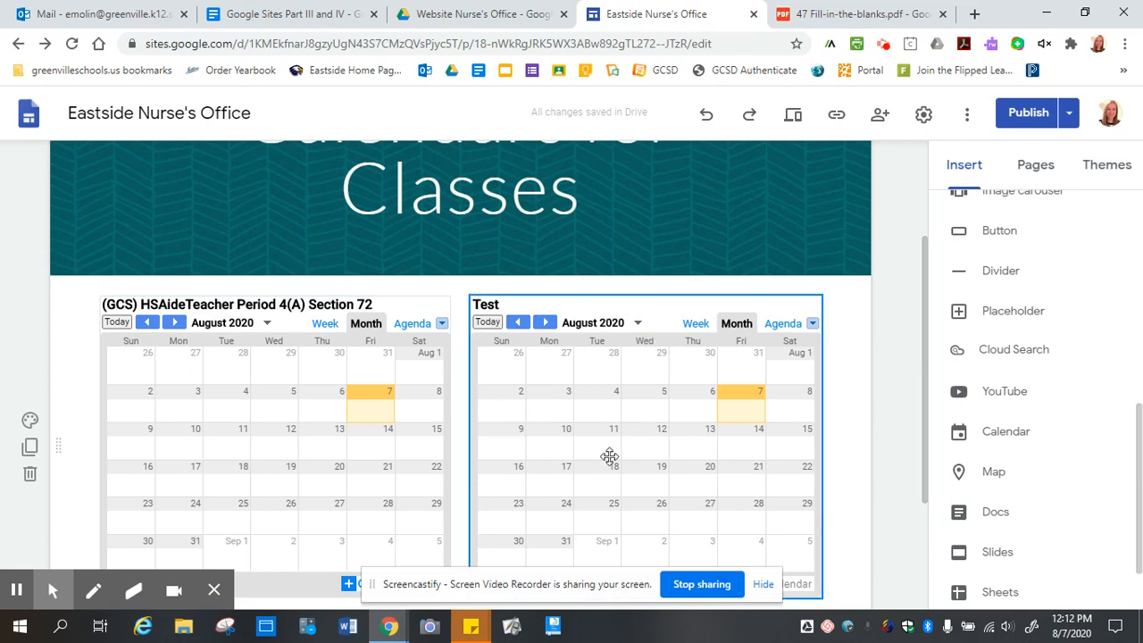
# Open Google Calendar in a new browser tab from the Google apps grid.
pyautogui.click(980, 15)
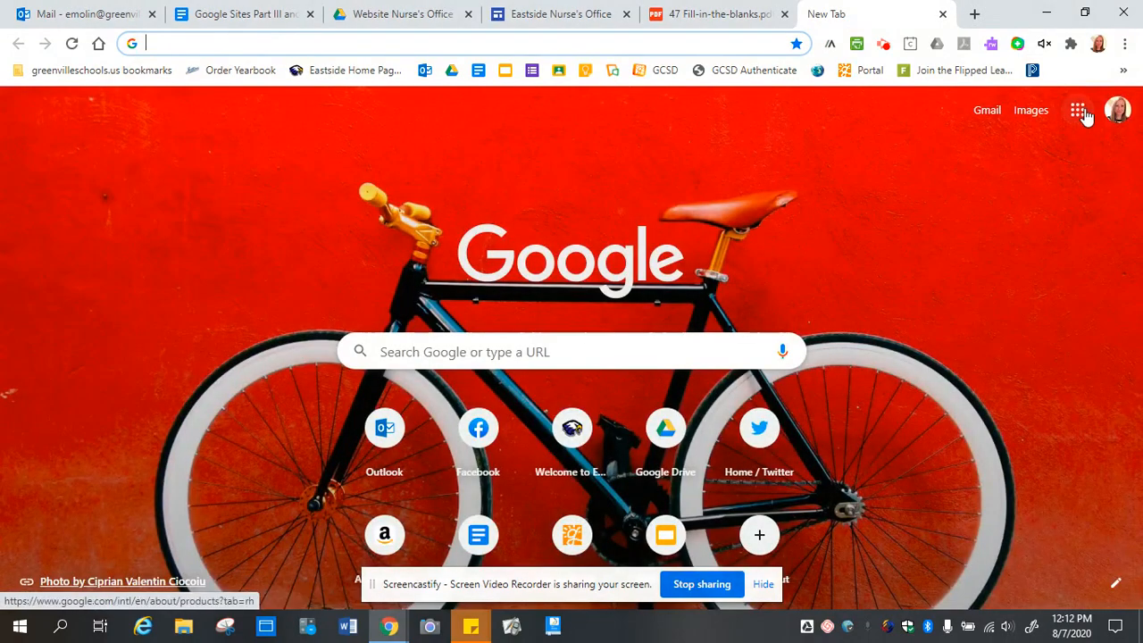
pyautogui.click(1079, 111)
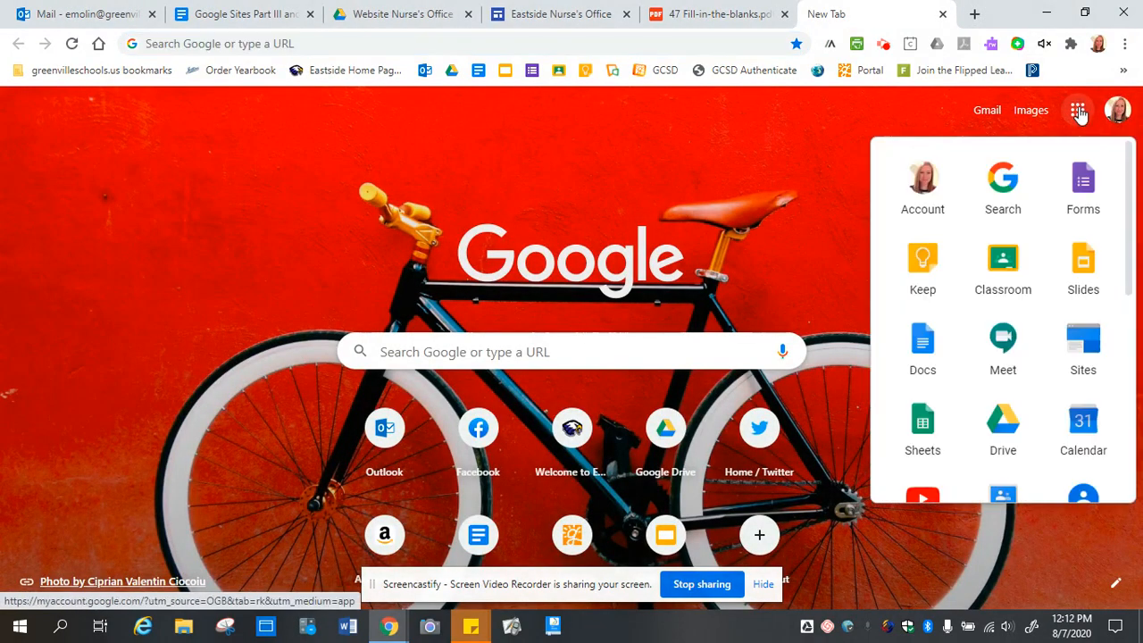
pyautogui.click(1090, 436)
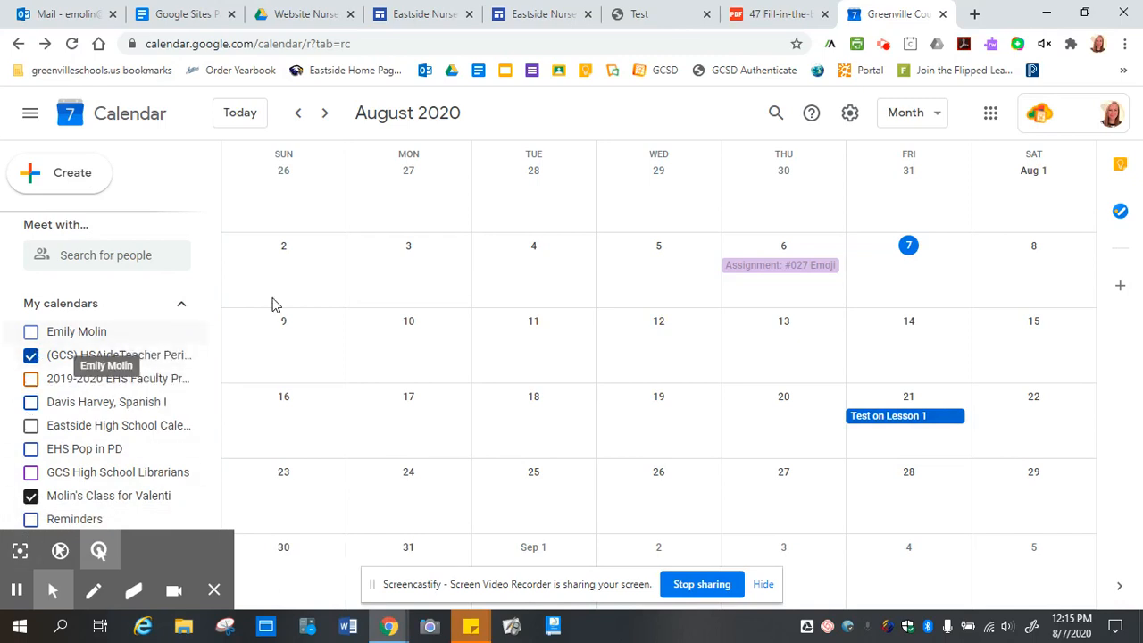
pyautogui.click(212, 309)
pyautogui.moveTo(212, 308); pyautogui.dragTo(213, 347)
# Hide Molin's Class for Valenti and Tasks, leaving only the (GCS) HSAideTeacher calendar shown.
pyautogui.click(29, 271)
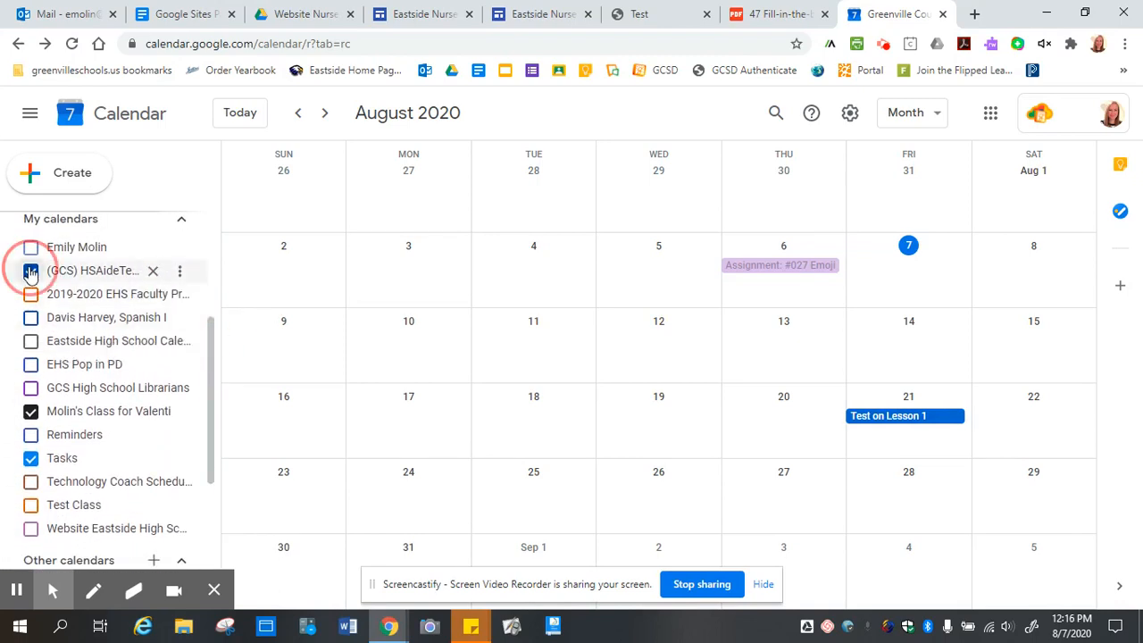
pyautogui.click(32, 412)
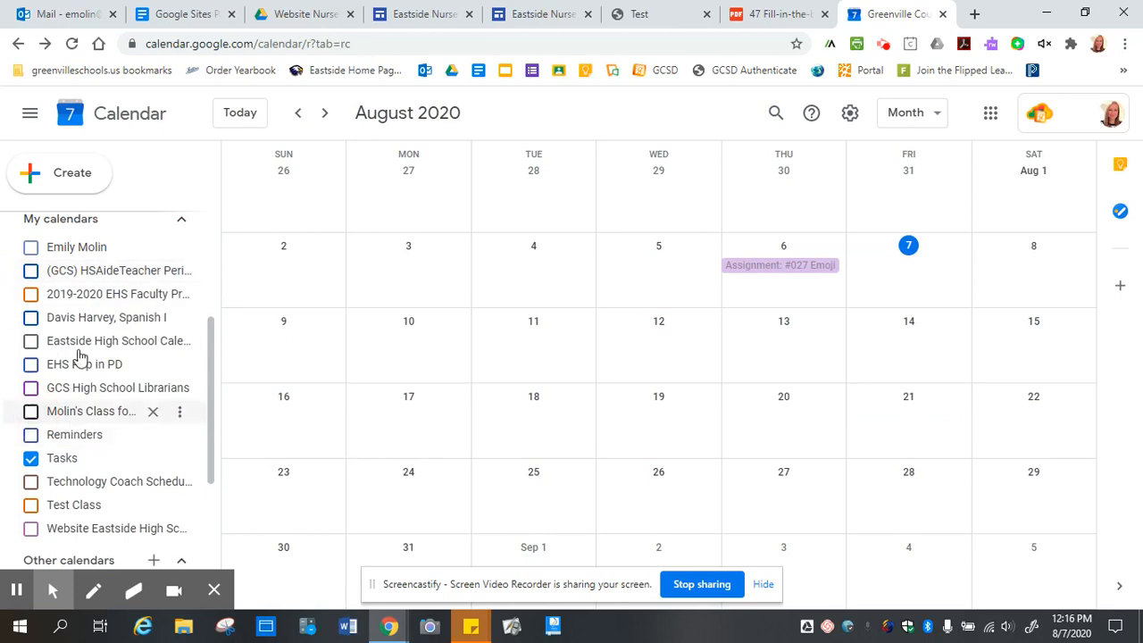
pyautogui.click(31, 458)
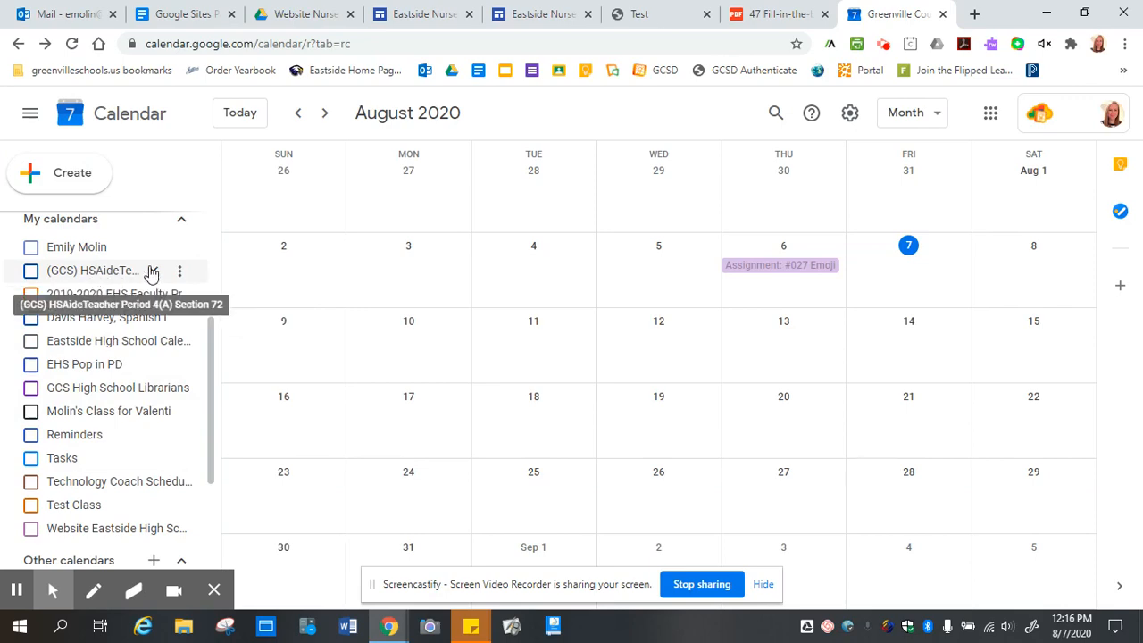
pyautogui.click(538, 13)
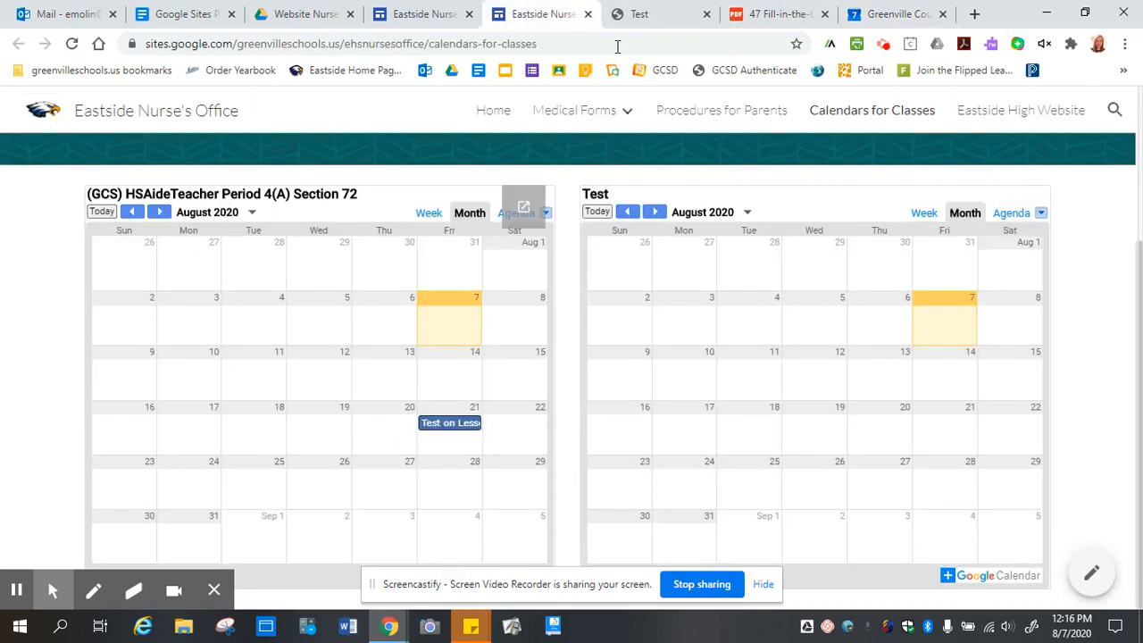
pyautogui.click(898, 14)
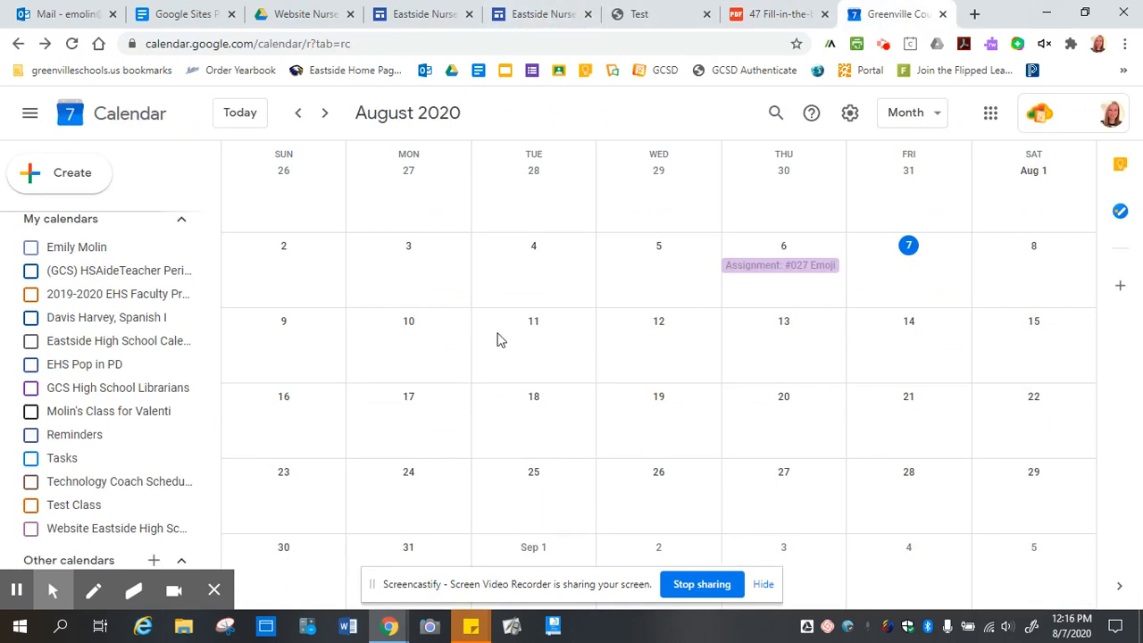
pyautogui.click(33, 272)
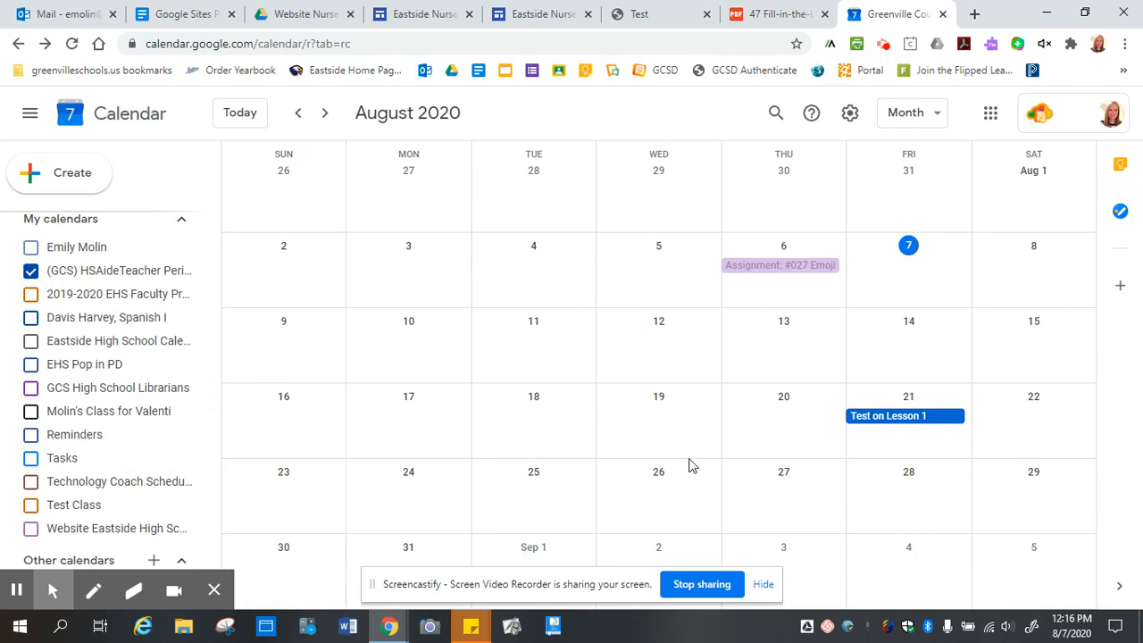
# Reload Google Calendar from the apps grid after starting an August 24 event.
pyautogui.click(425, 502)
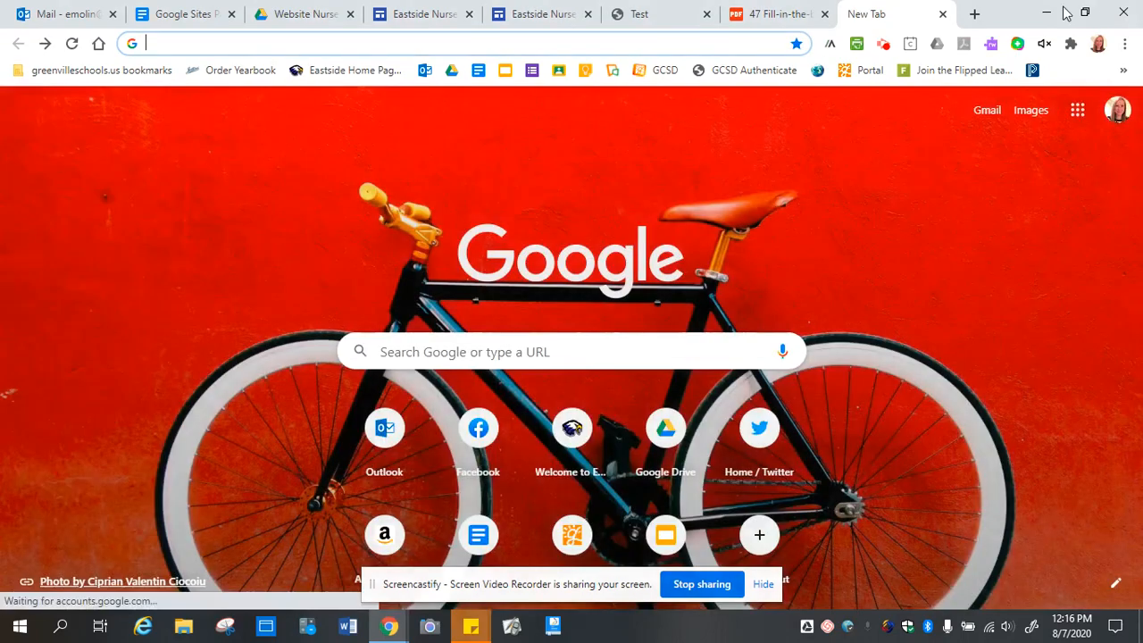
pyautogui.click(1078, 110)
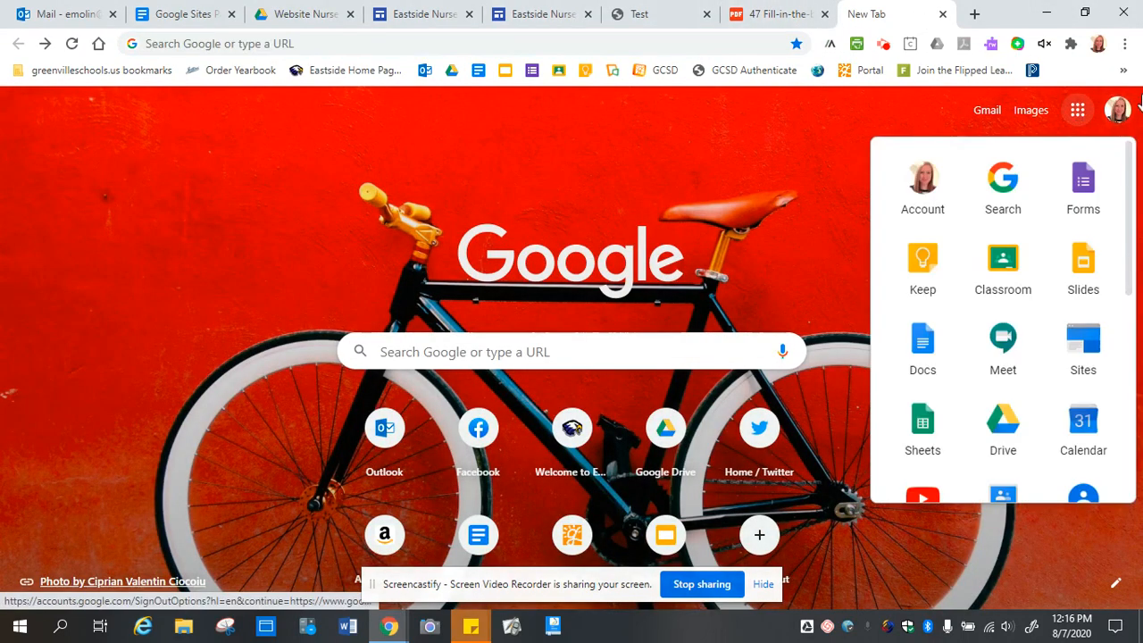
pyautogui.click(1083, 427)
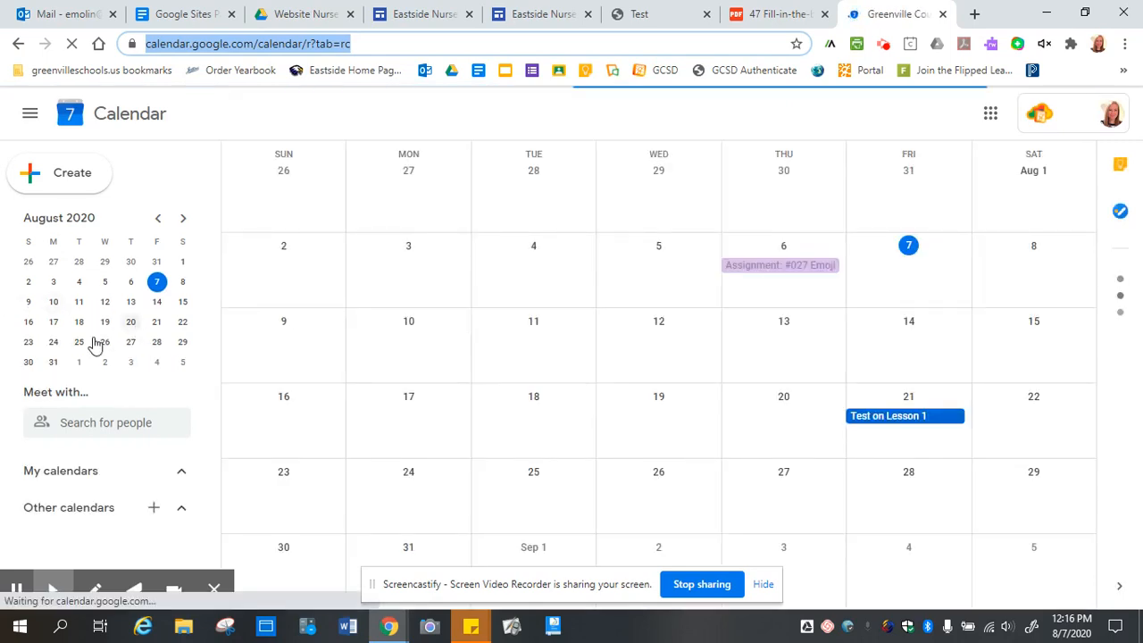
pyautogui.scroll(-2, 107, 281)
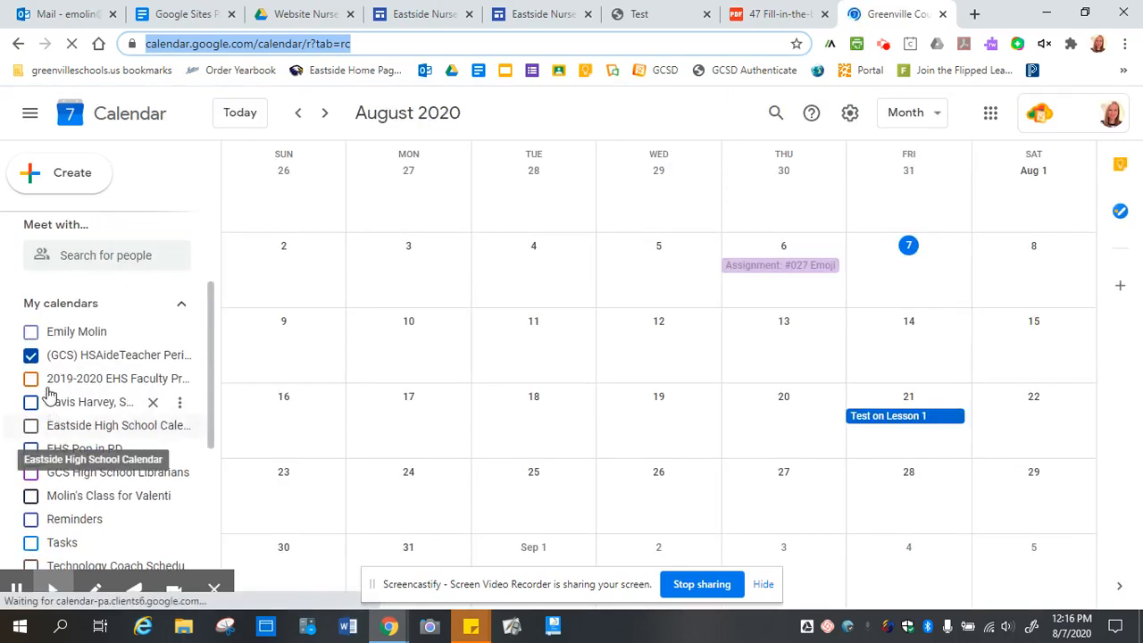
# Create 'Quiz on Unit 3' on August 24 as a one-time, all-day event.
pyautogui.click(439, 493)
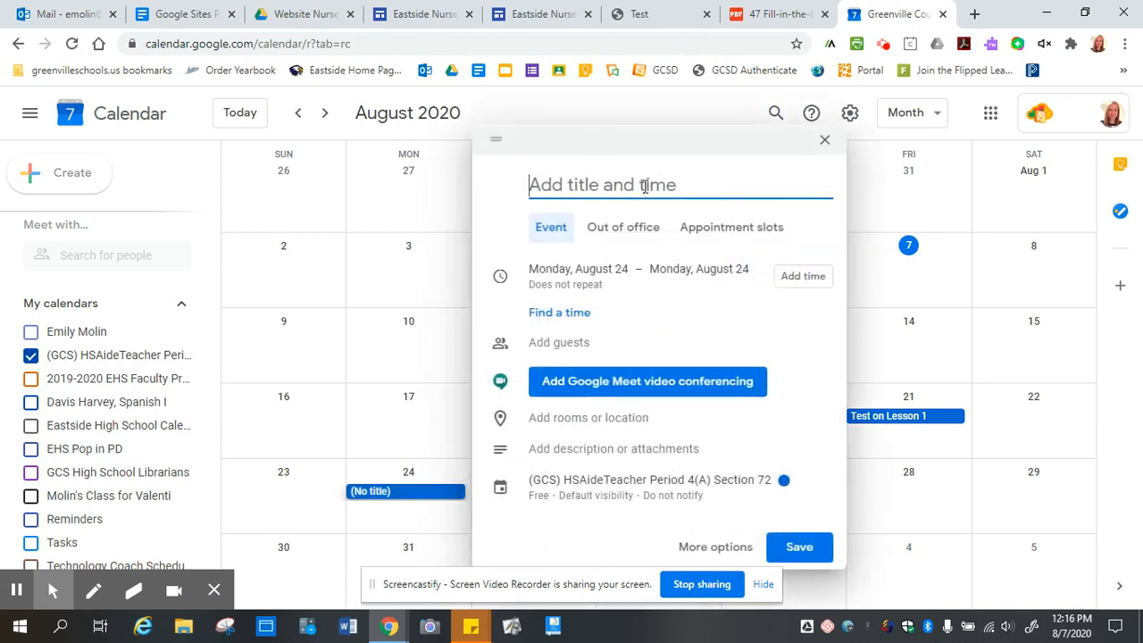
pyautogui.write('Quiz on Unit 3')
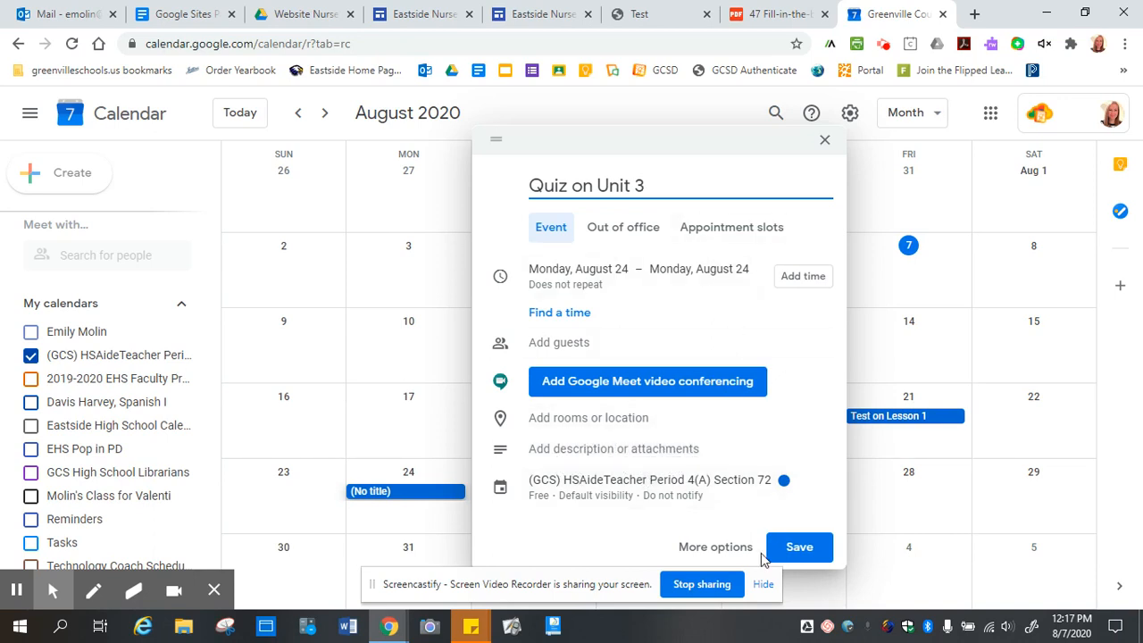
pyautogui.click(731, 547)
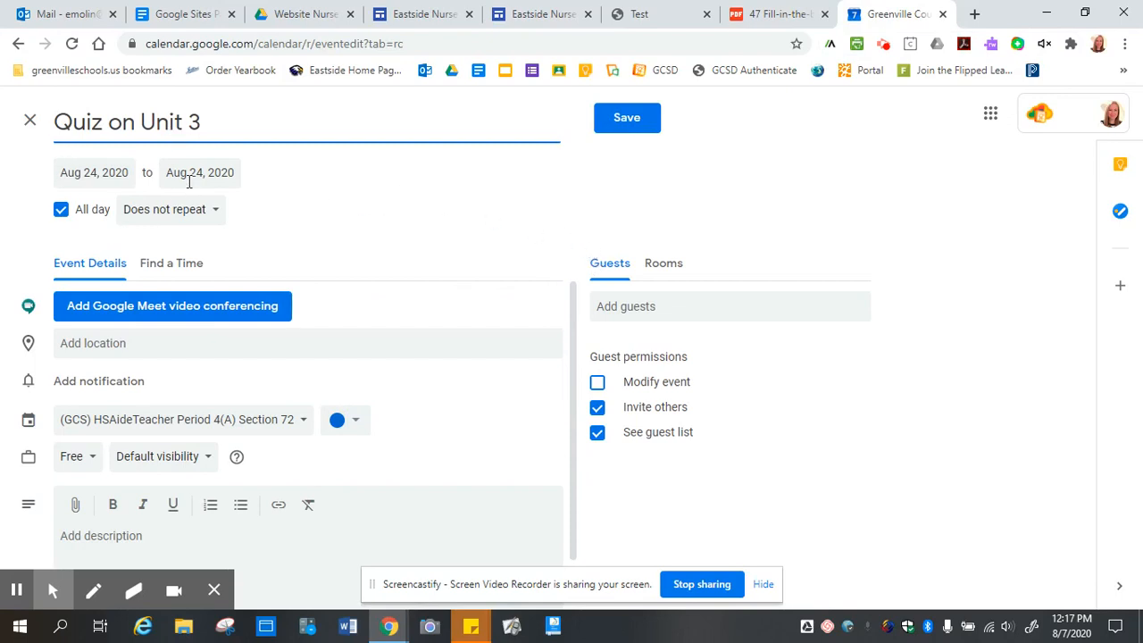
pyautogui.click(217, 214)
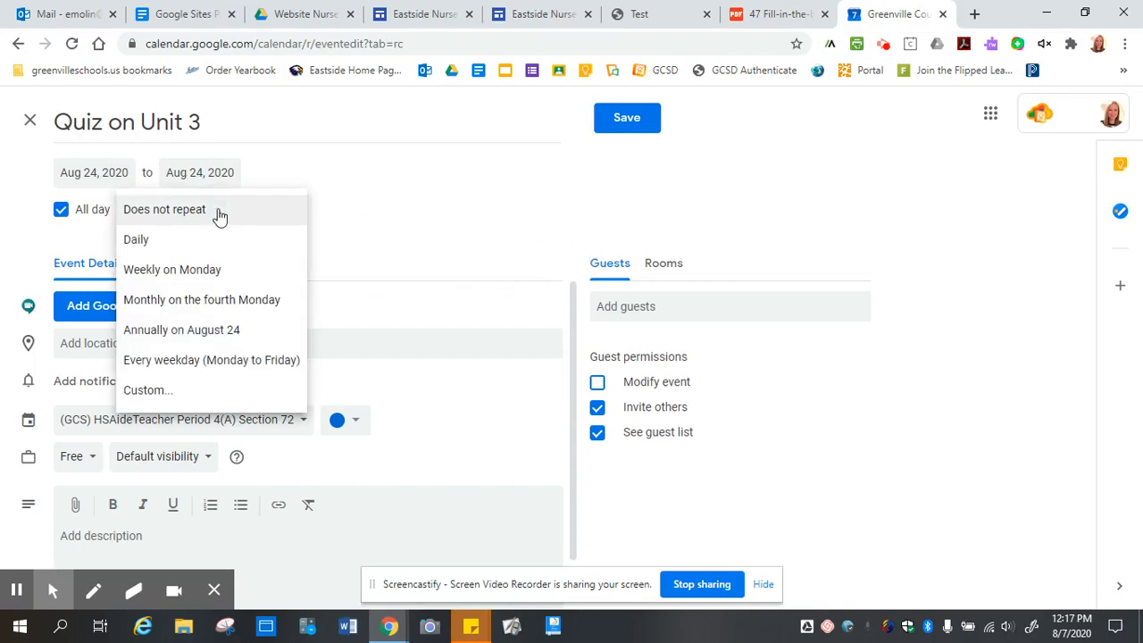
pyautogui.click(217, 213)
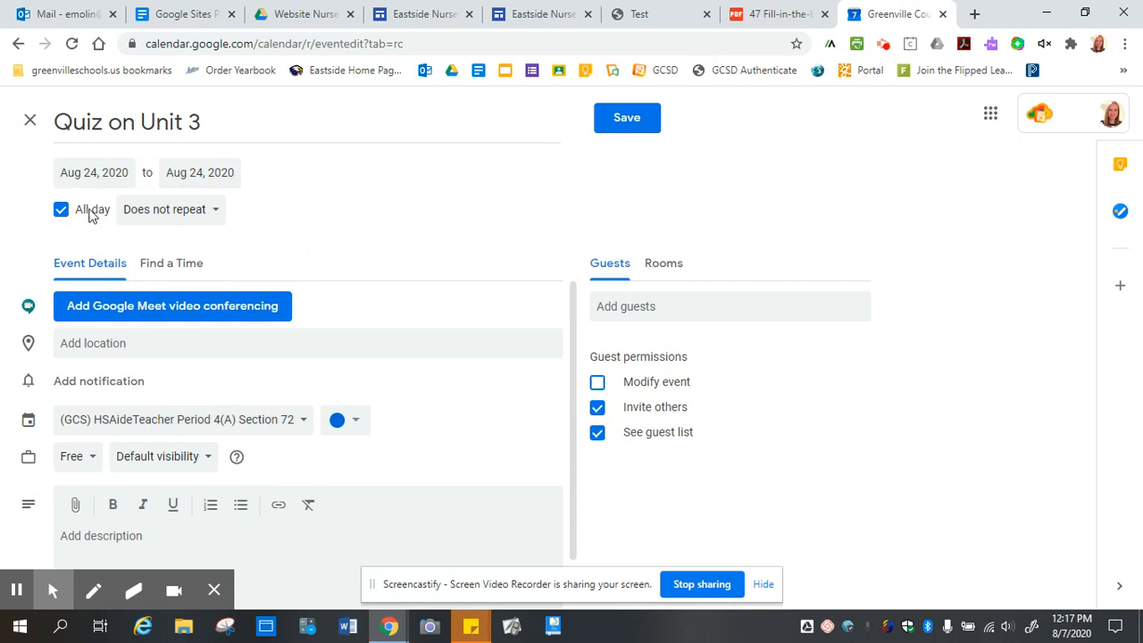
pyautogui.click(89, 213)
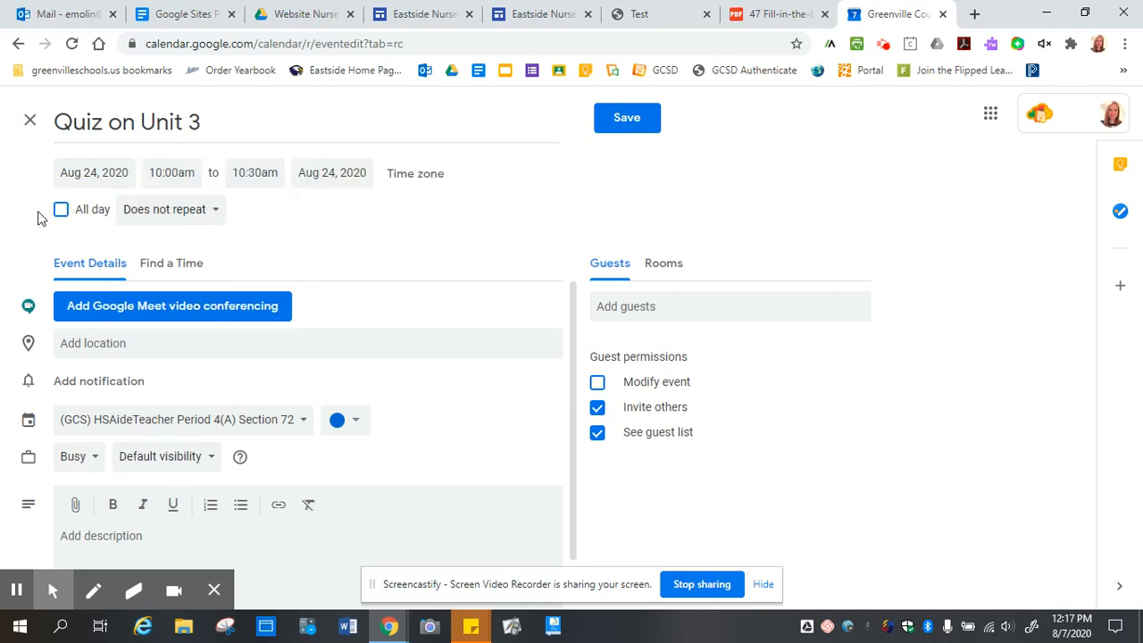
pyautogui.click(60, 210)
pyautogui.scroll(-1, 510, 325)
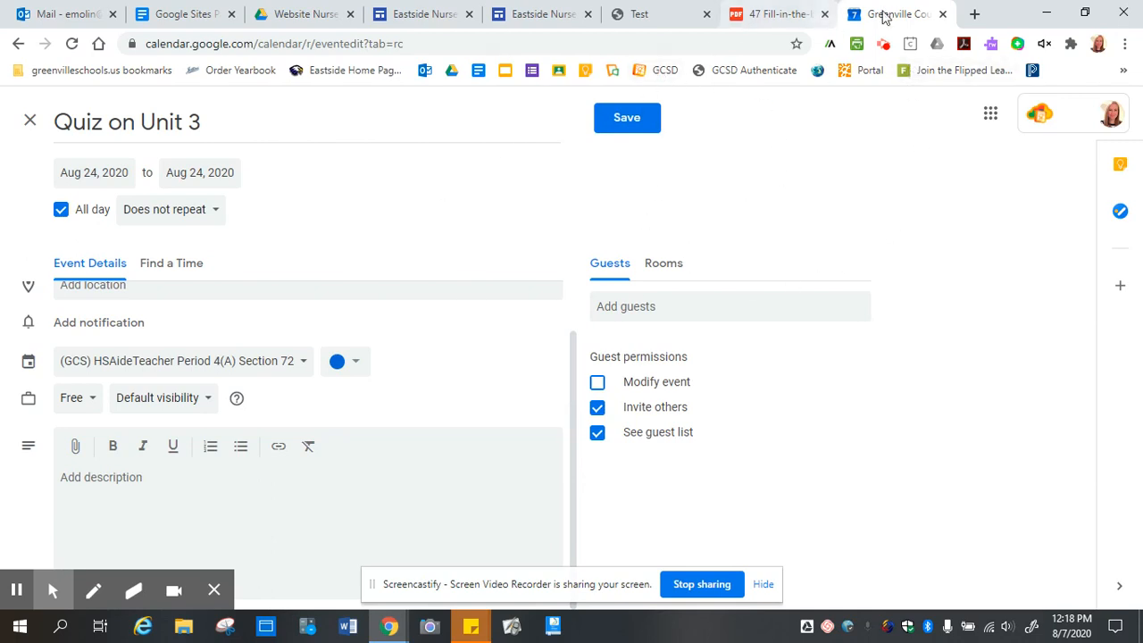
# Keep the quiz on the (GCS) HSAideTeacher Period 4(A) Section 72 calendar and save it.
pyautogui.click(543, 11)
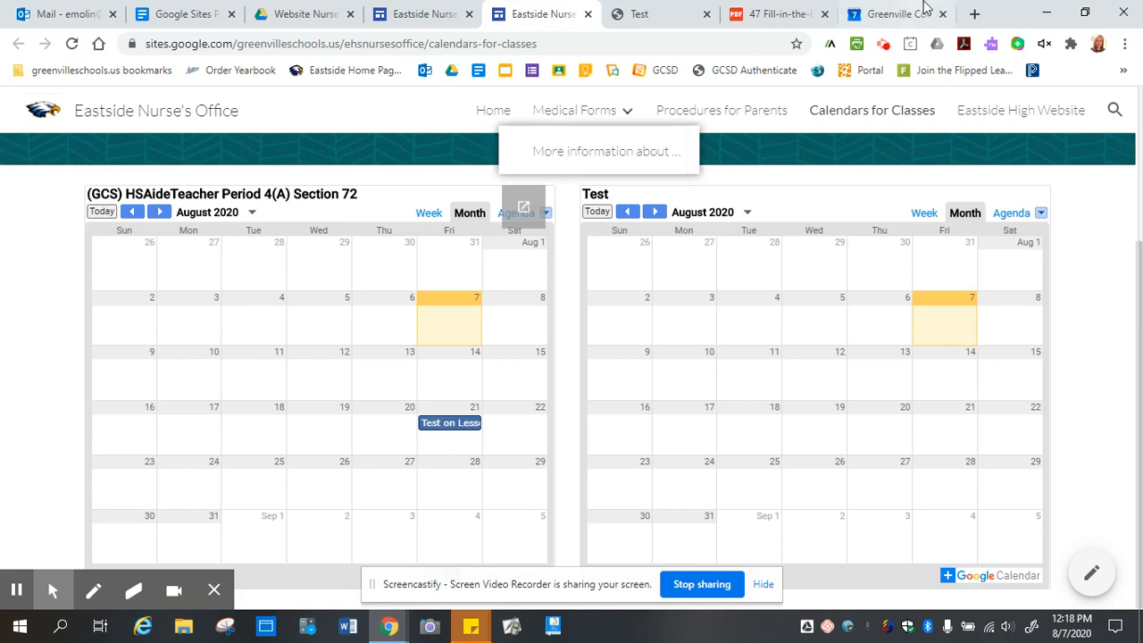
pyautogui.click(905, 17)
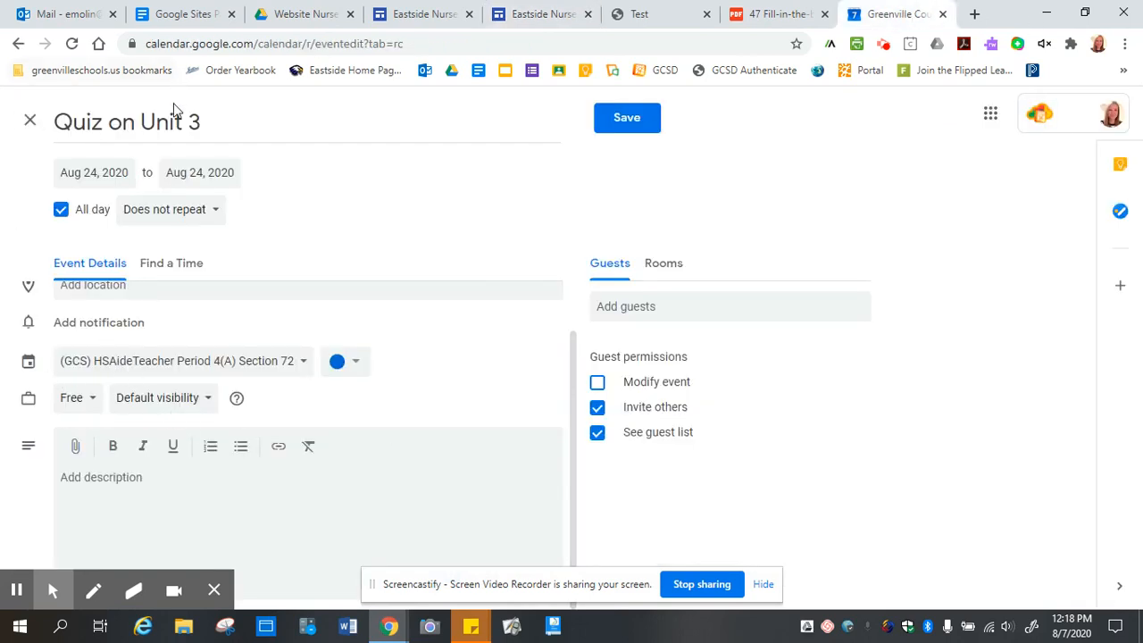
pyautogui.click(285, 366)
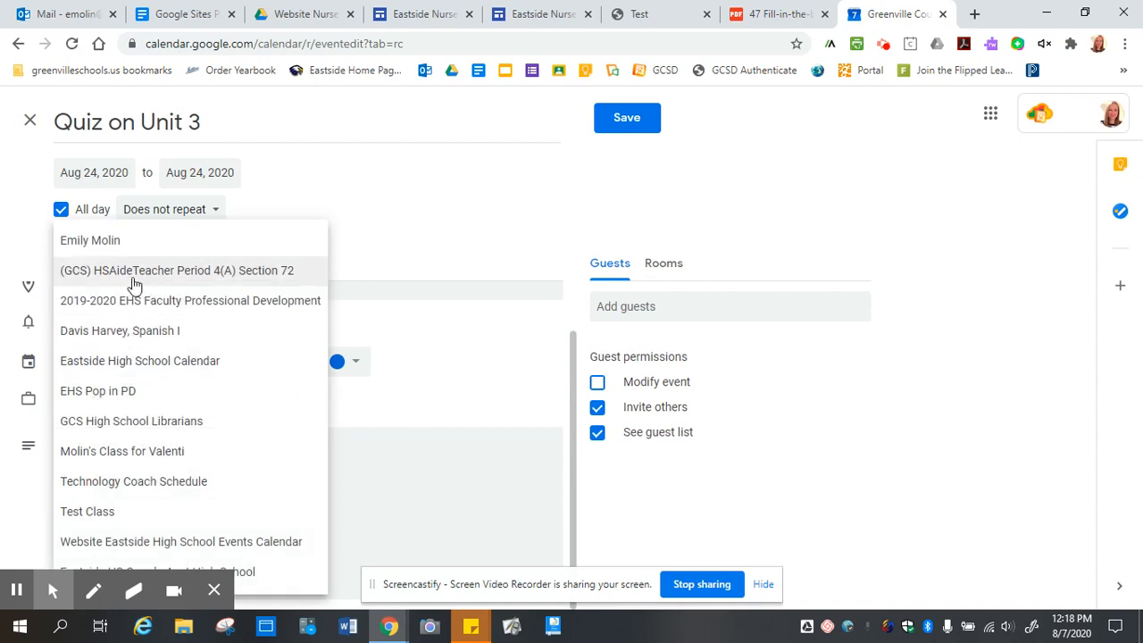
pyautogui.click(179, 287)
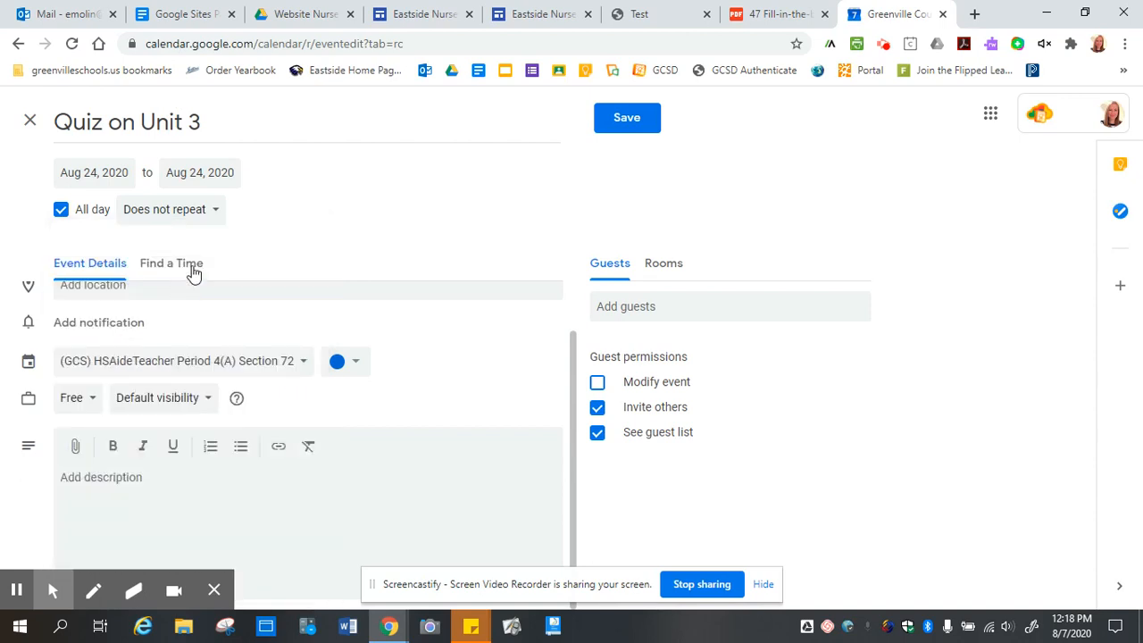
pyautogui.click(641, 126)
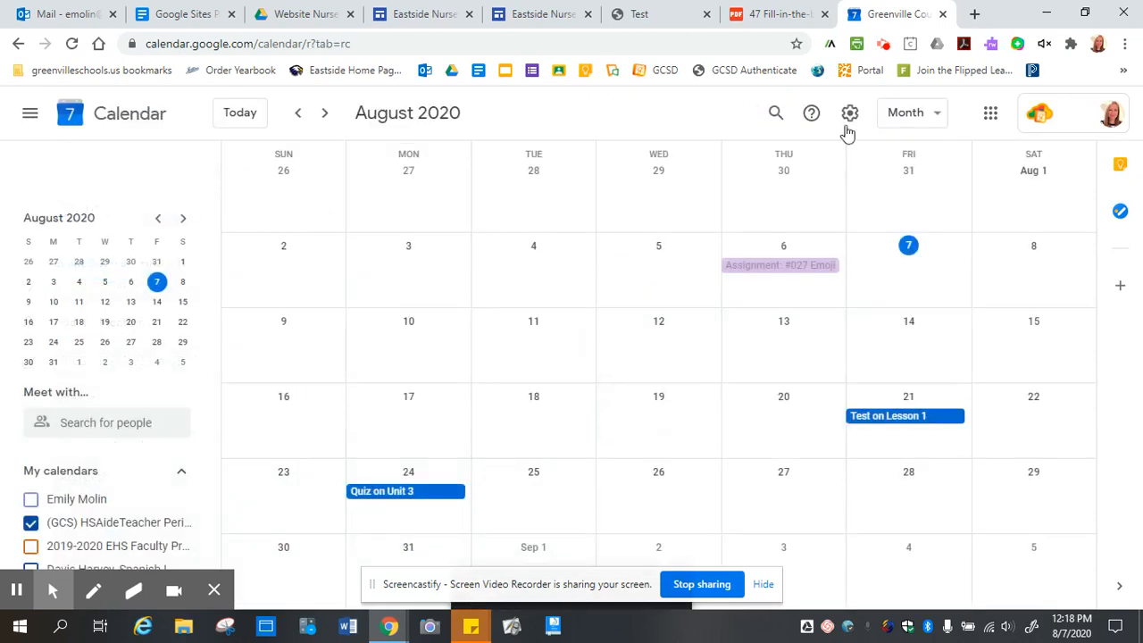
# Reload the published site and open the Quiz on Unit 3 event's details from its calendar.
pyautogui.click(554, 12)
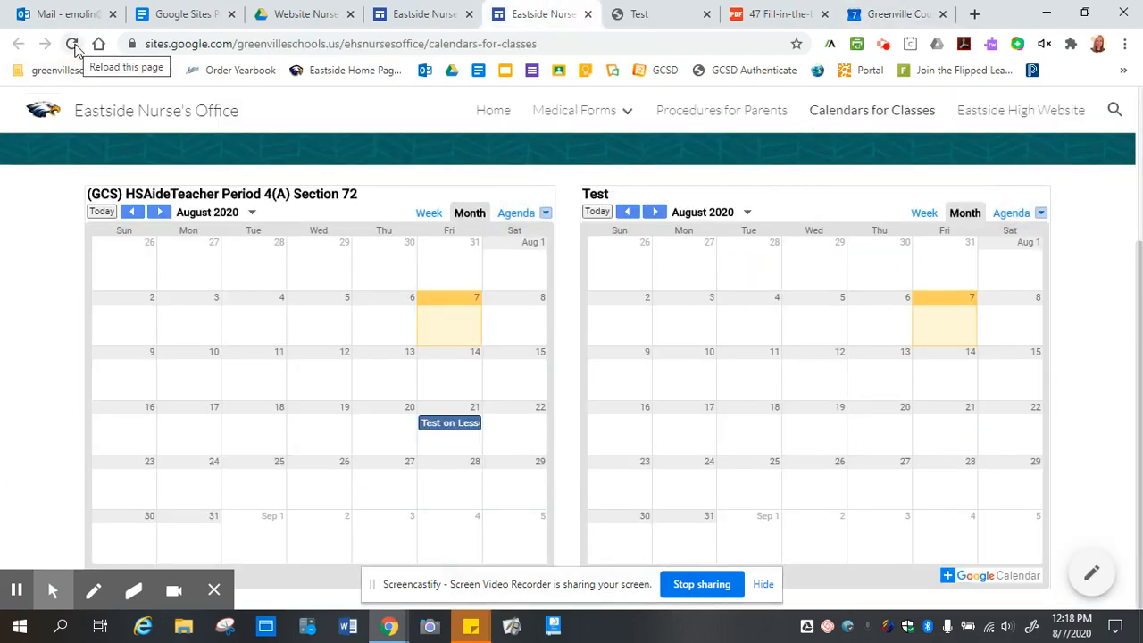
pyautogui.click(71, 43)
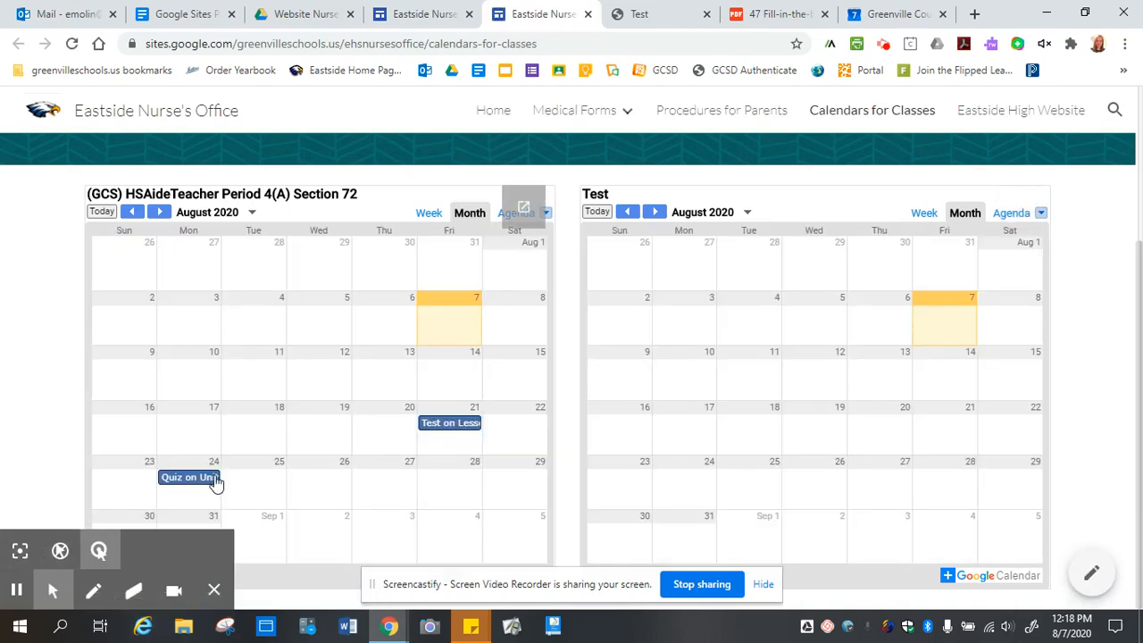
pyautogui.click(190, 481)
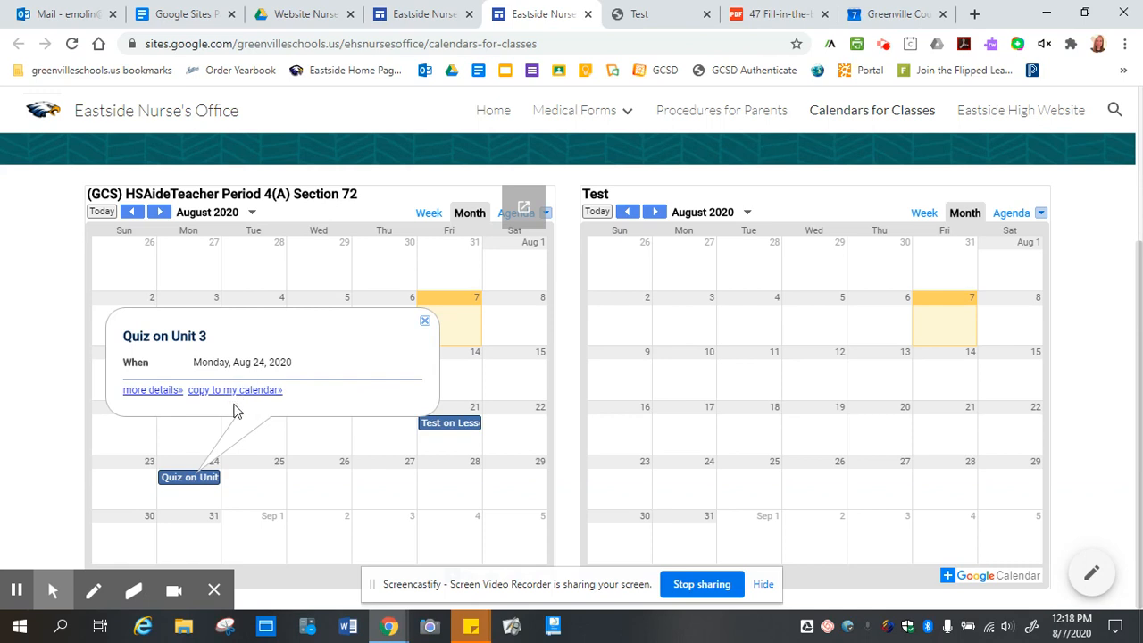
pyautogui.click(143, 392)
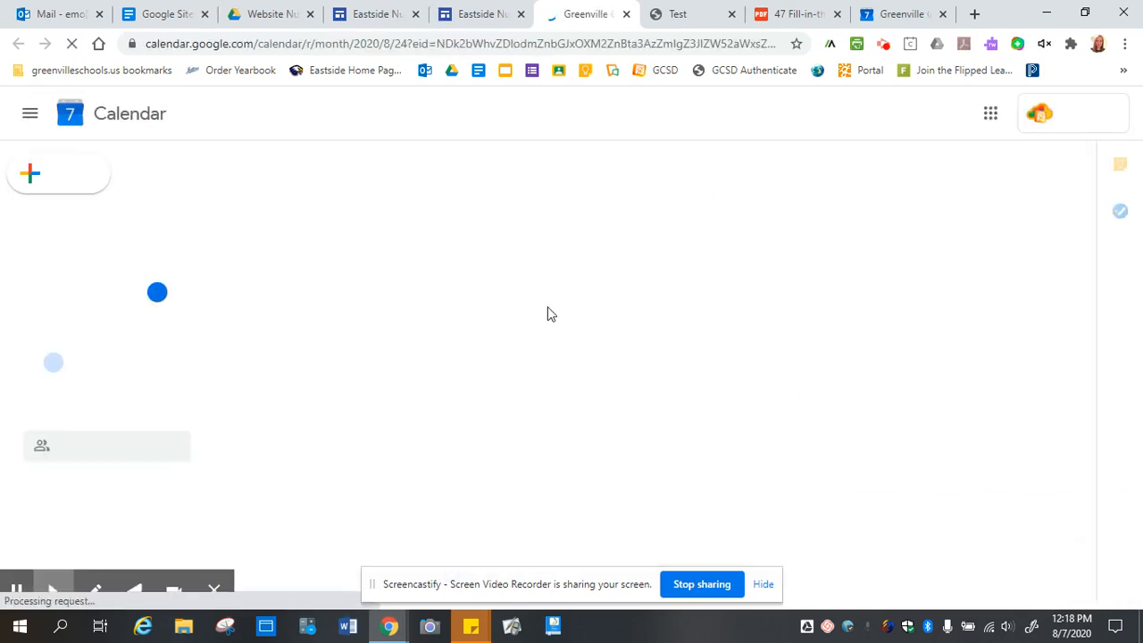
pyautogui.click(440, 16)
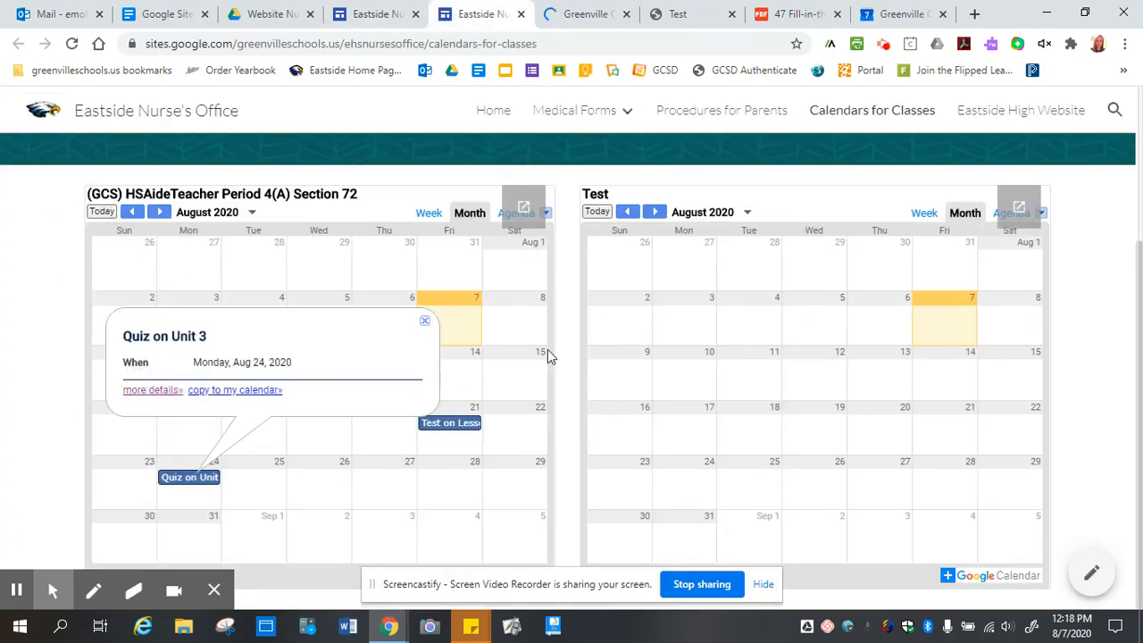
# Reload the Sites editor so its embedded class calendar shows the Aug 24 quiz.
pyautogui.click(375, 14)
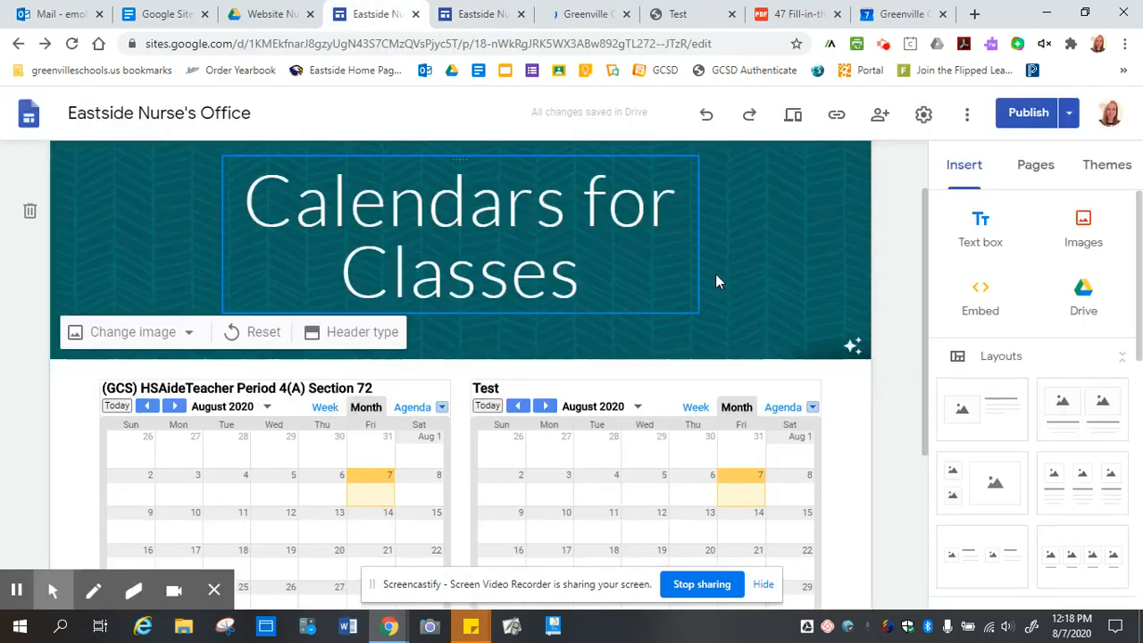
pyautogui.scroll(-2, 628, 406)
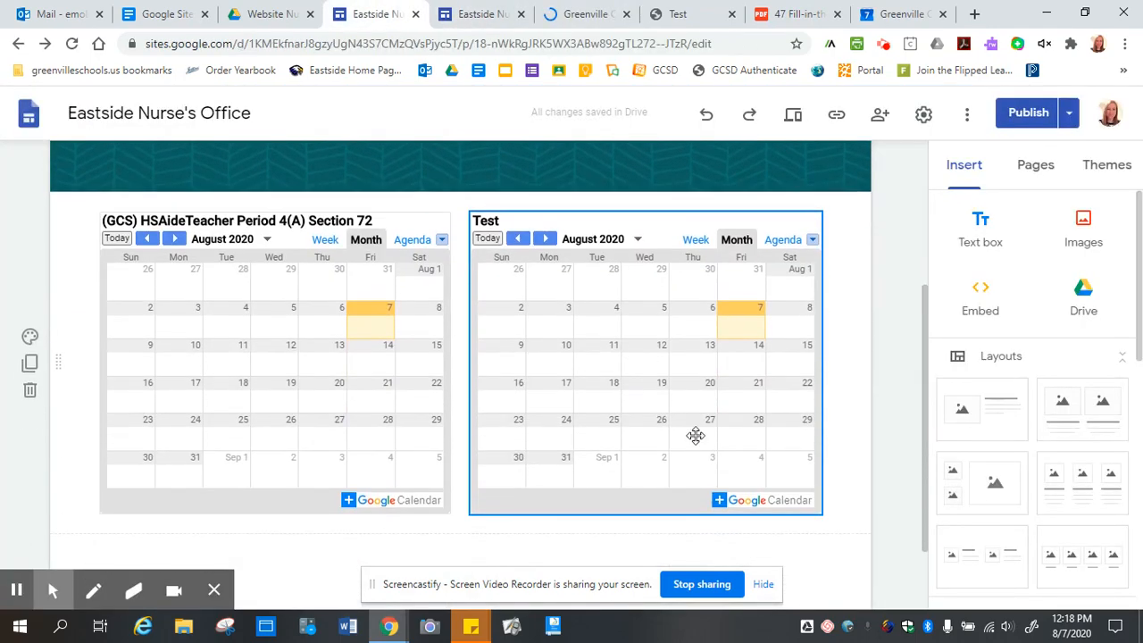
pyautogui.click(71, 43)
pyautogui.click(322, 401)
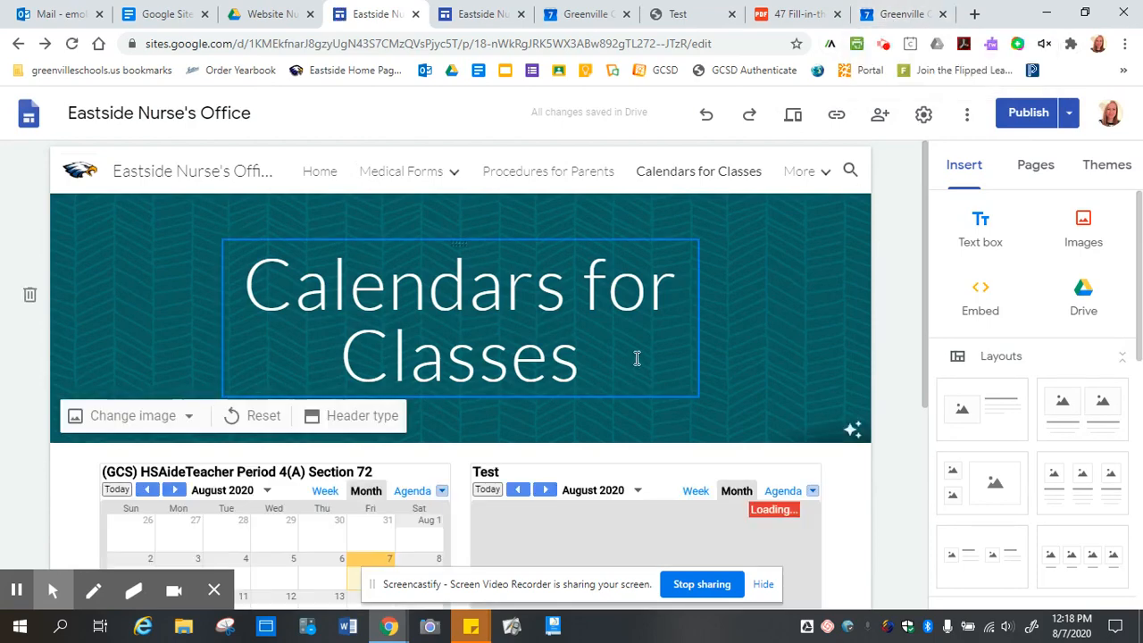
pyautogui.scroll(-3, 638, 339)
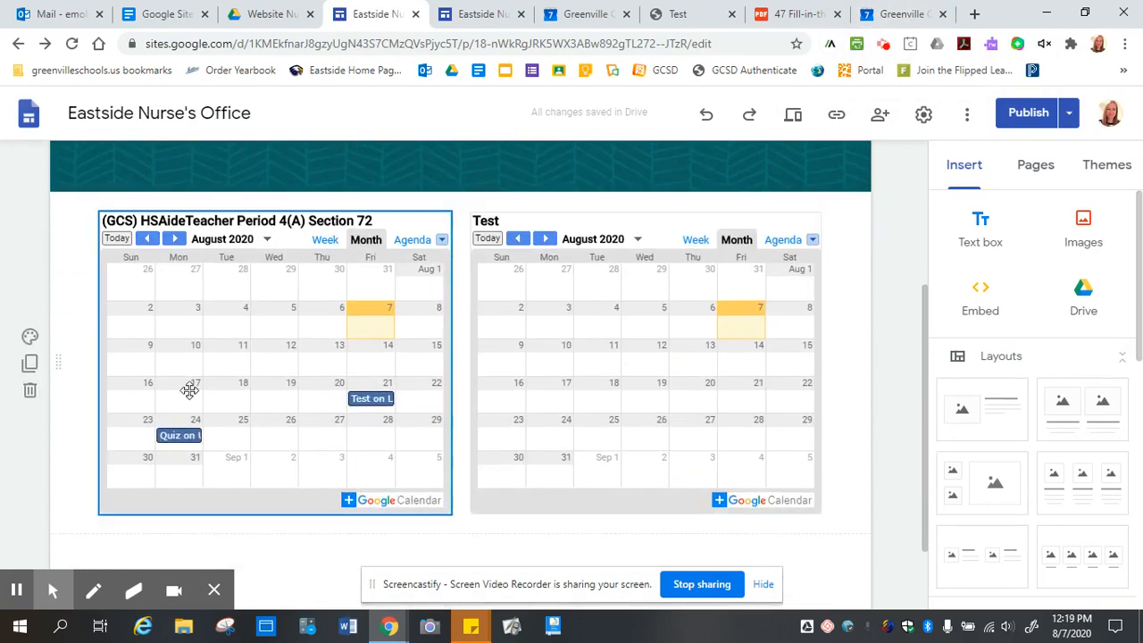
pyautogui.click(902, 13)
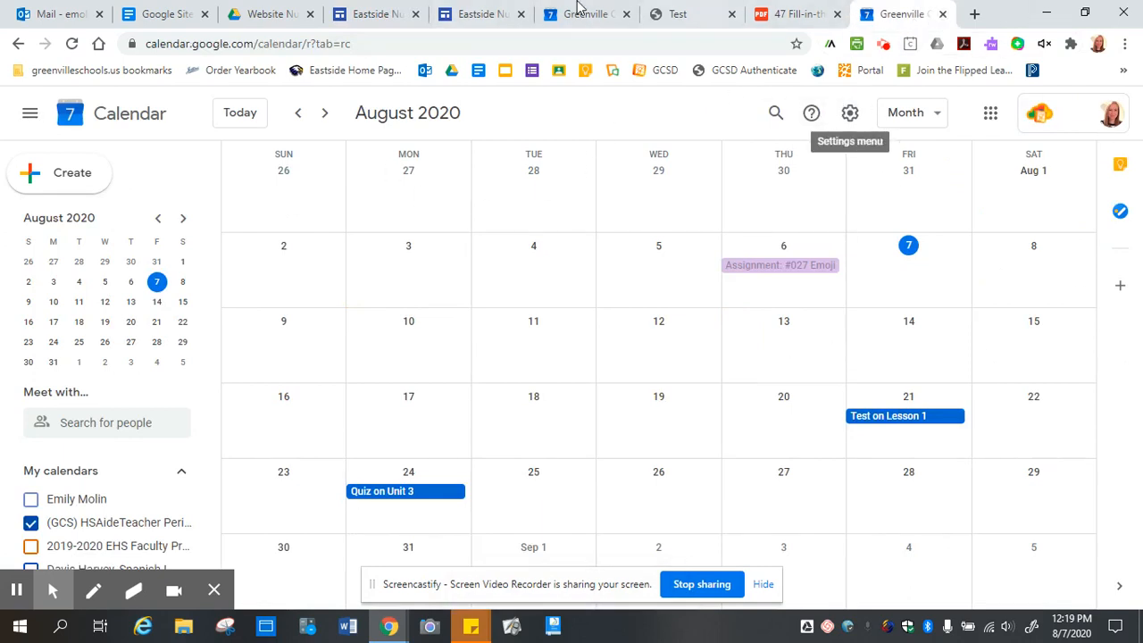
# Add a bullet after 'Adding a Google Calendar' in the Part IV list and start typing 'emo'.
pyautogui.click(163, 14)
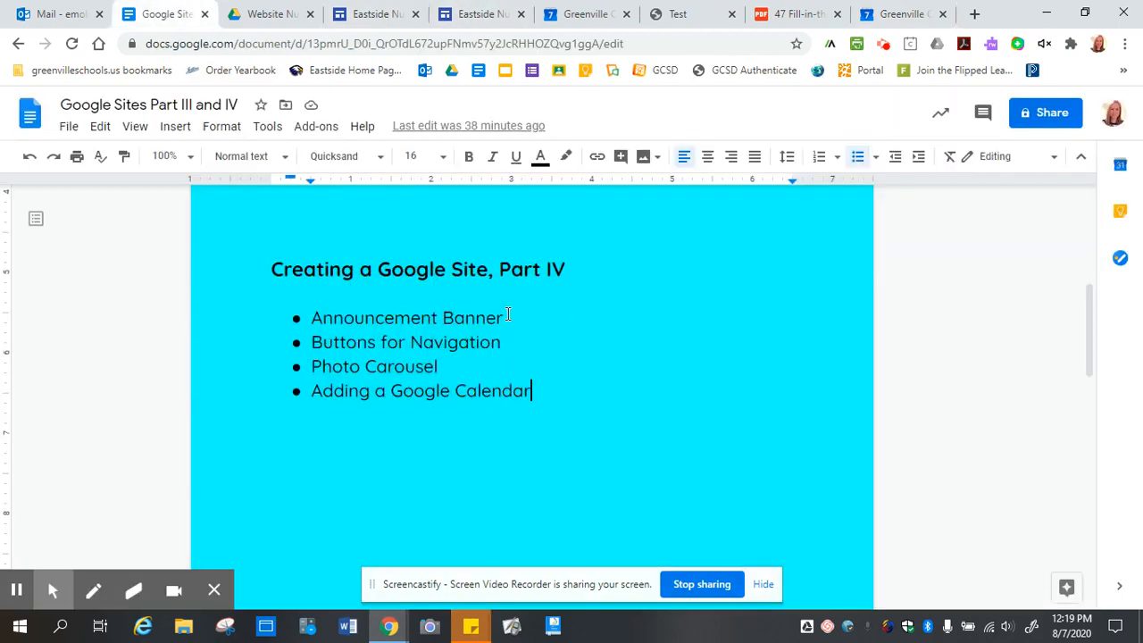
pyautogui.click(516, 341)
pyautogui.press('Down')
pyautogui.press('Down')
pyautogui.press('Return')
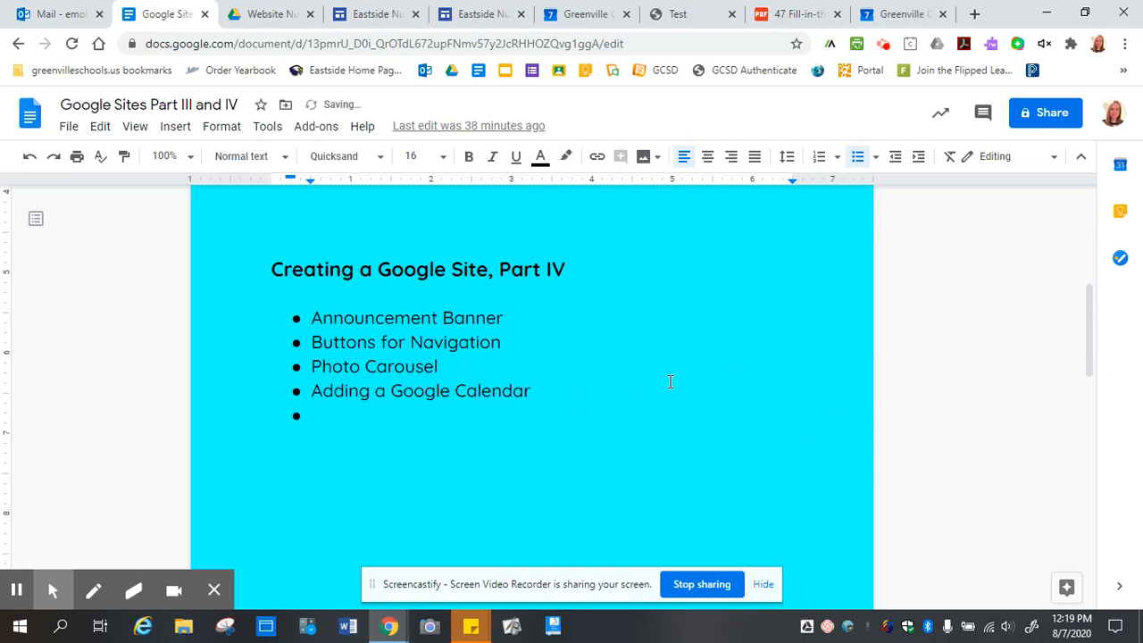
pyautogui.write('emolin')
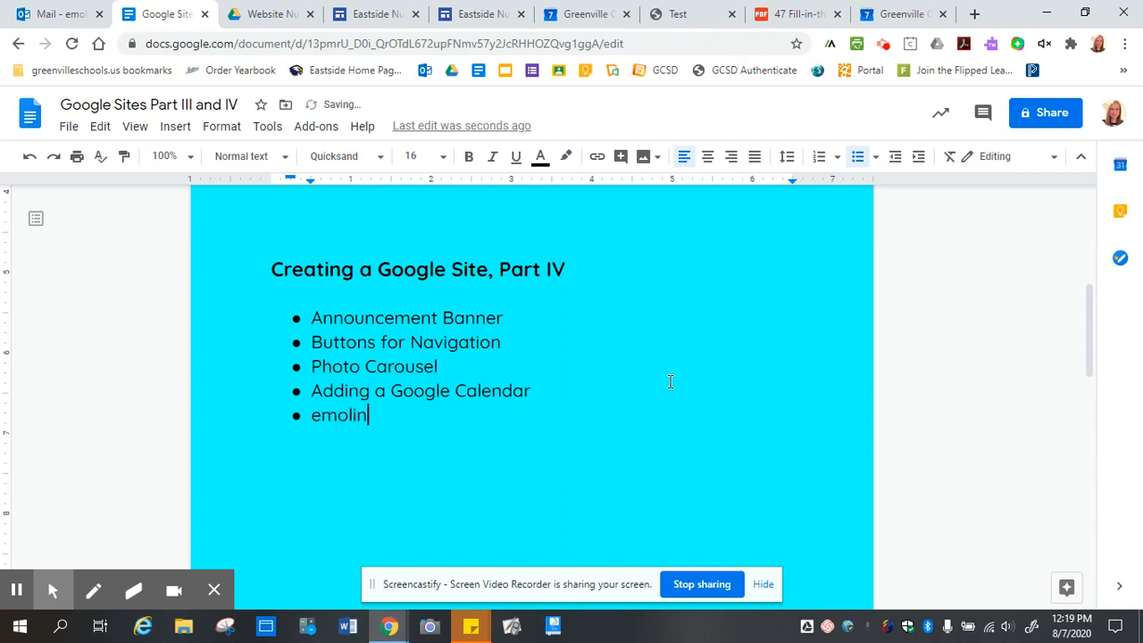